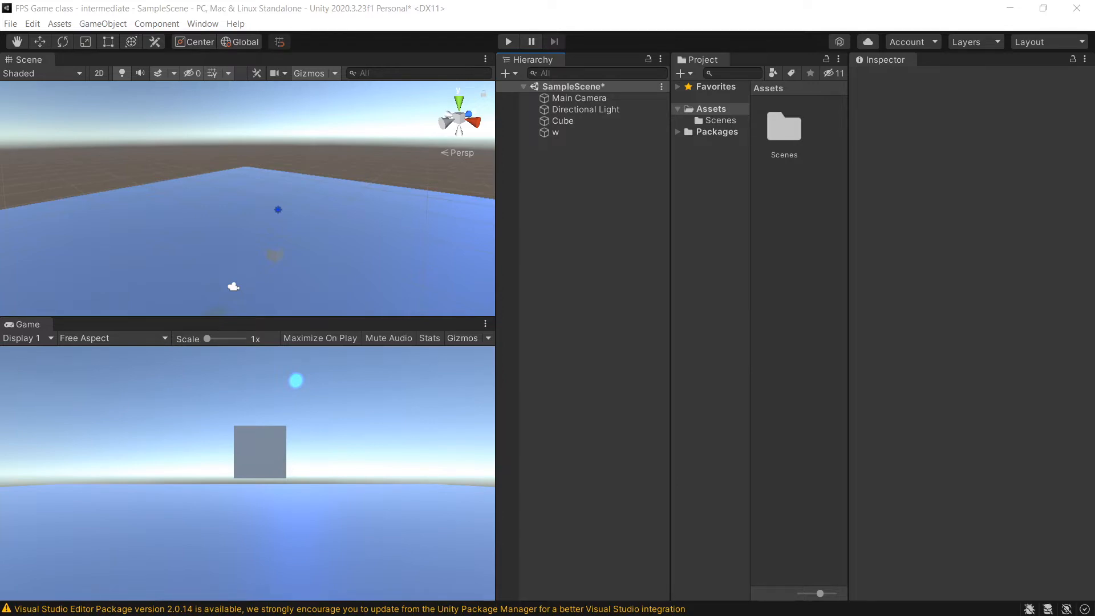
Switch to the browser and look over the Dream Forest Tree page on the Unity Asset Store.
left_click_drag(1094, 308, 548, 0)
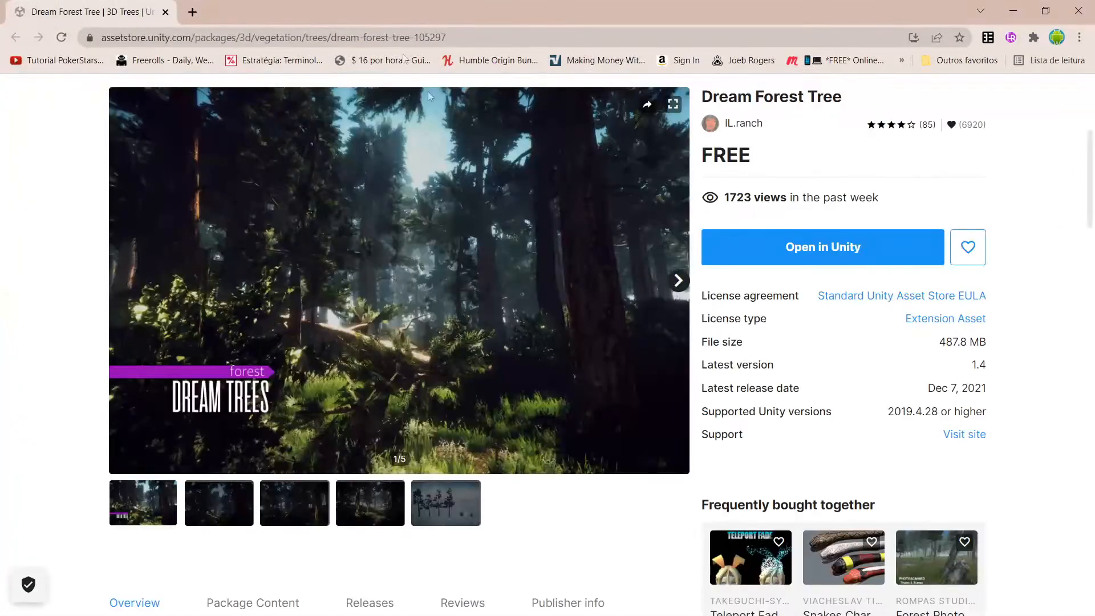
scroll(923, 325, "up", 3)
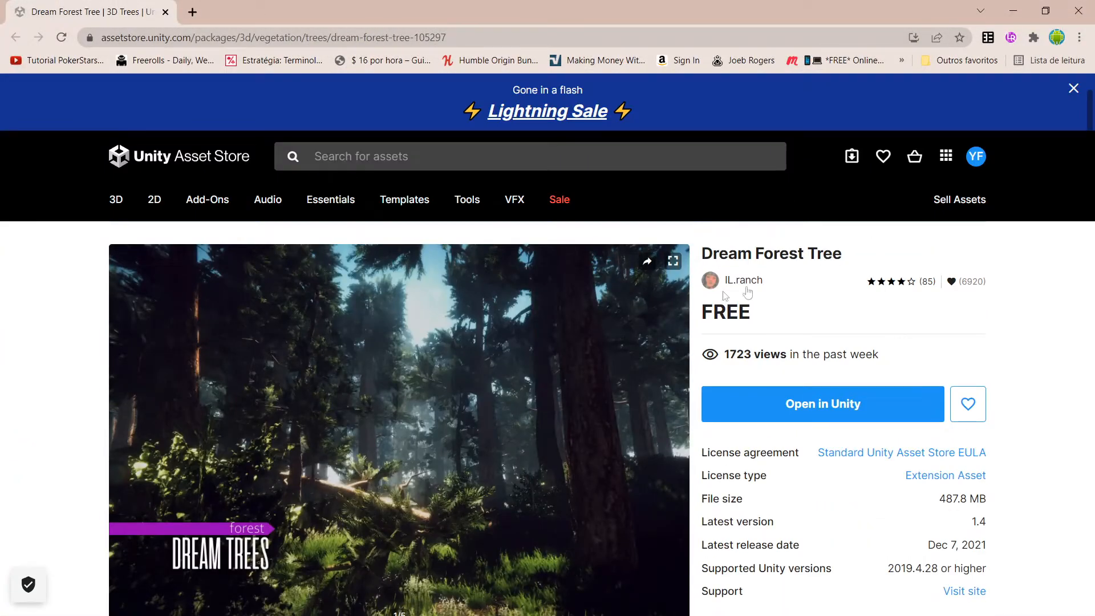
scroll(855, 265, "down", 3)
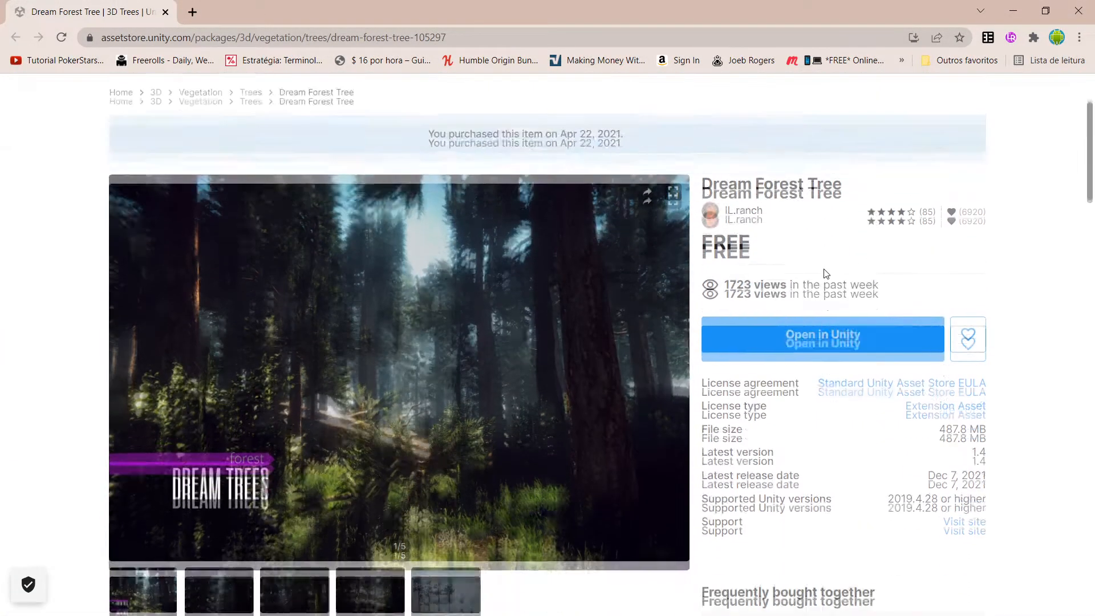
scroll(924, 268, "up", 3)
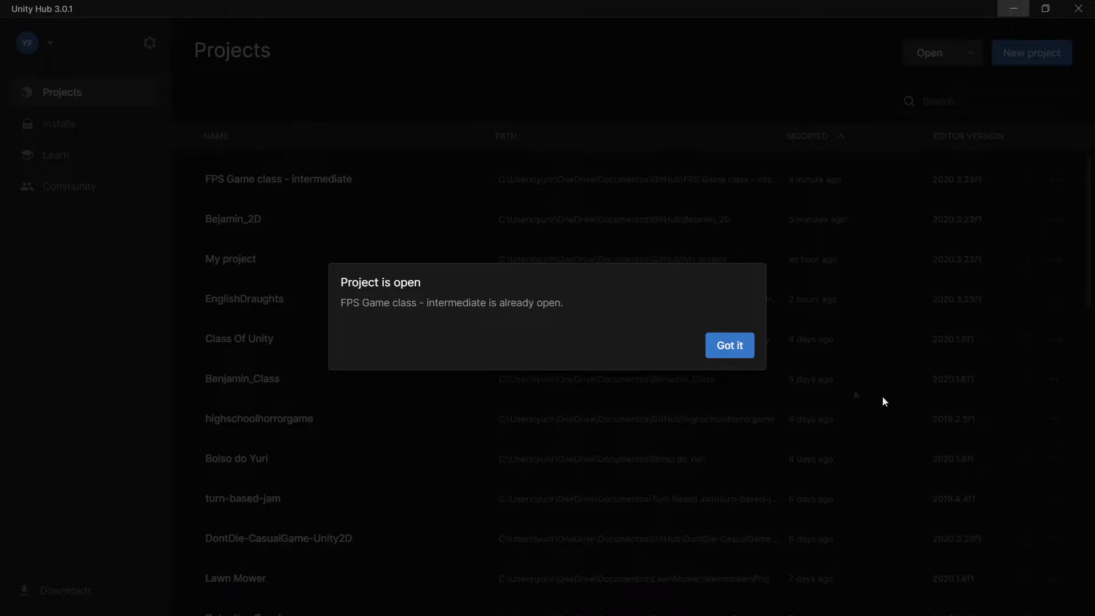
Switch to Unity Hub, dismiss the open-project notice and view the account options, including where to sign out.
left_click(717, 349)
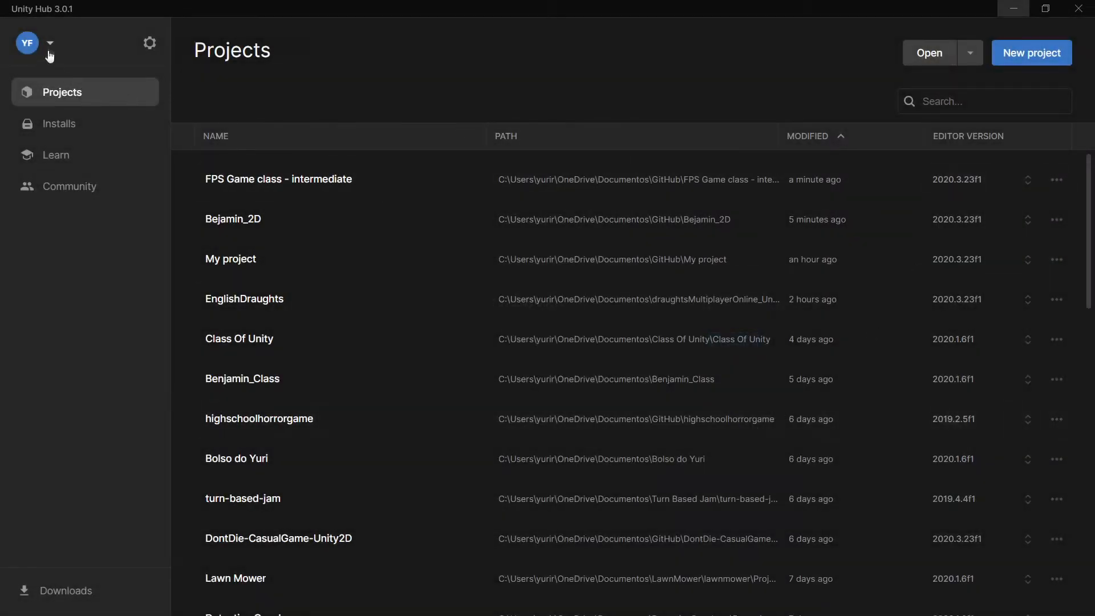
left_click(49, 44)
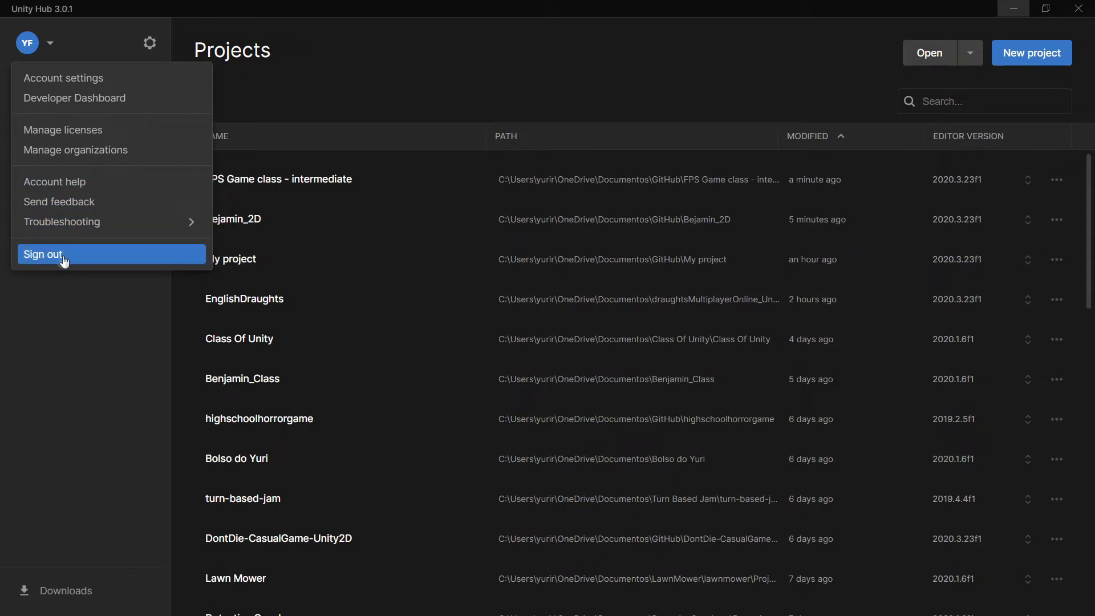
left_click(68, 294)
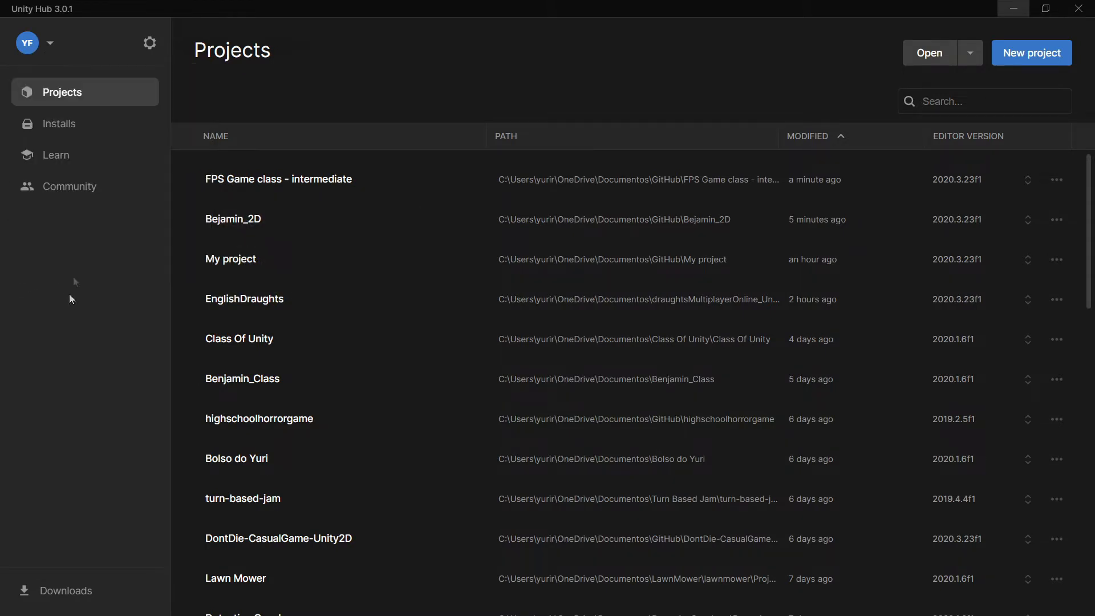
left_click(49, 43)
mouse_move(64, 223)
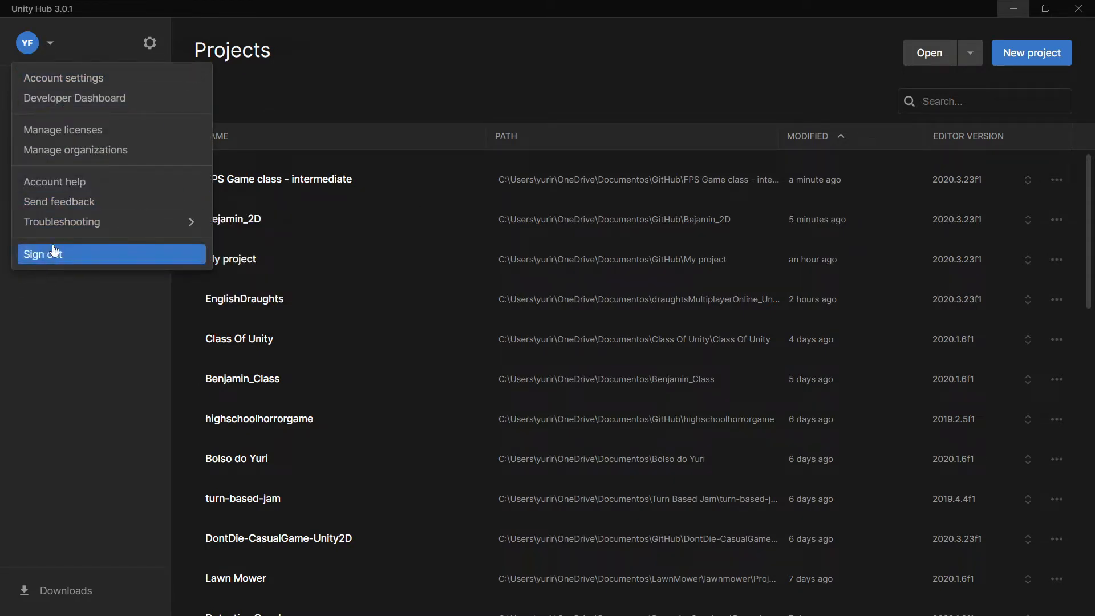
left_click(15, 351)
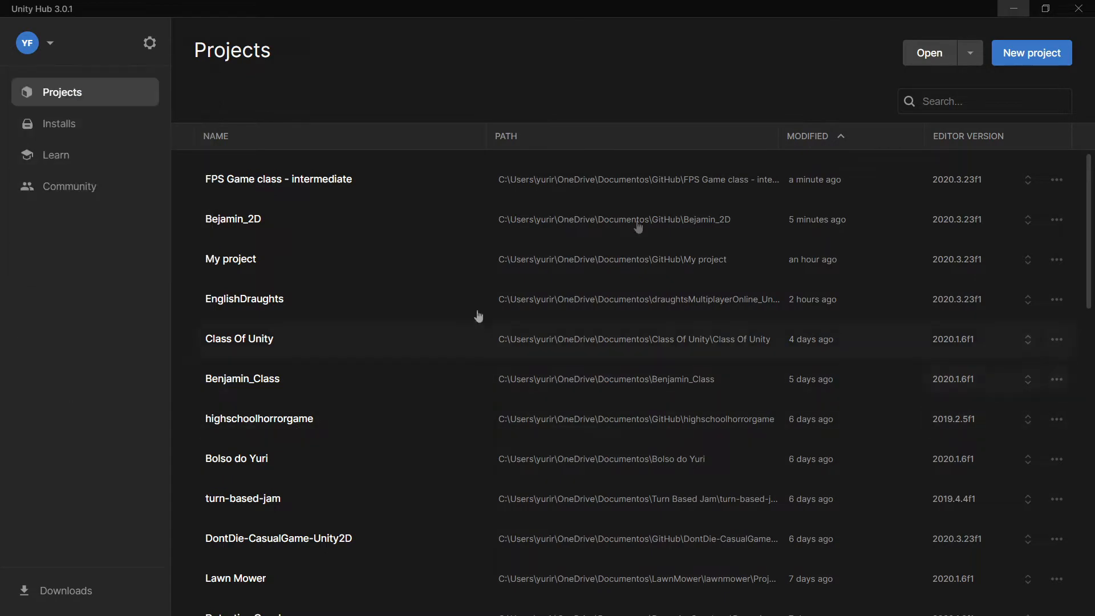
left_click(1004, 10)
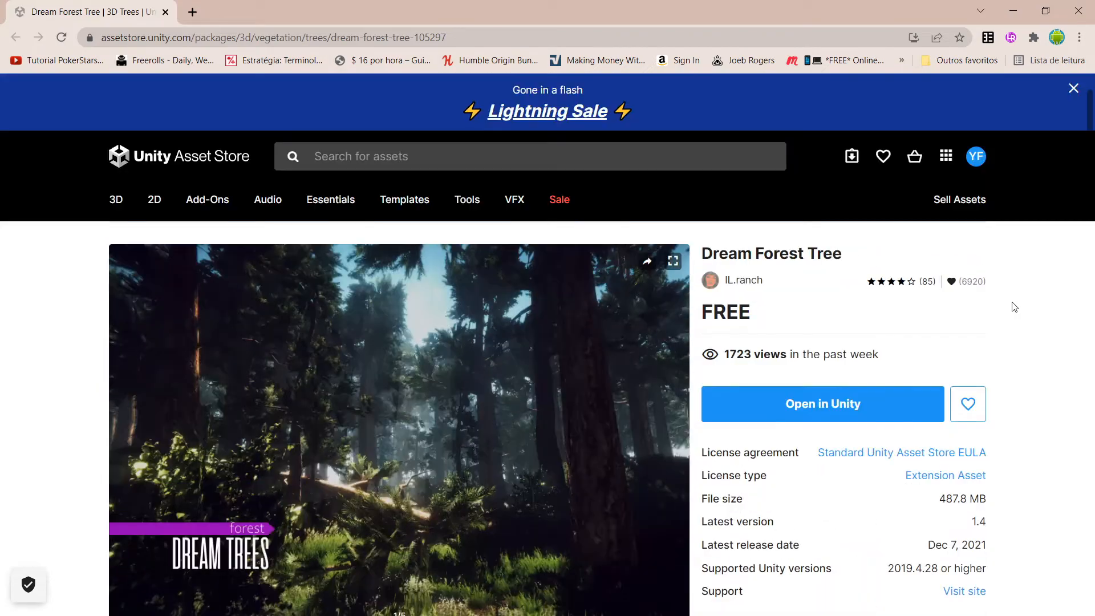
Open the Dream Forest Tree asset in Unity from its store page, allowing the browser to launch the Unity Editor.
scroll(1014, 307, "down", 3)
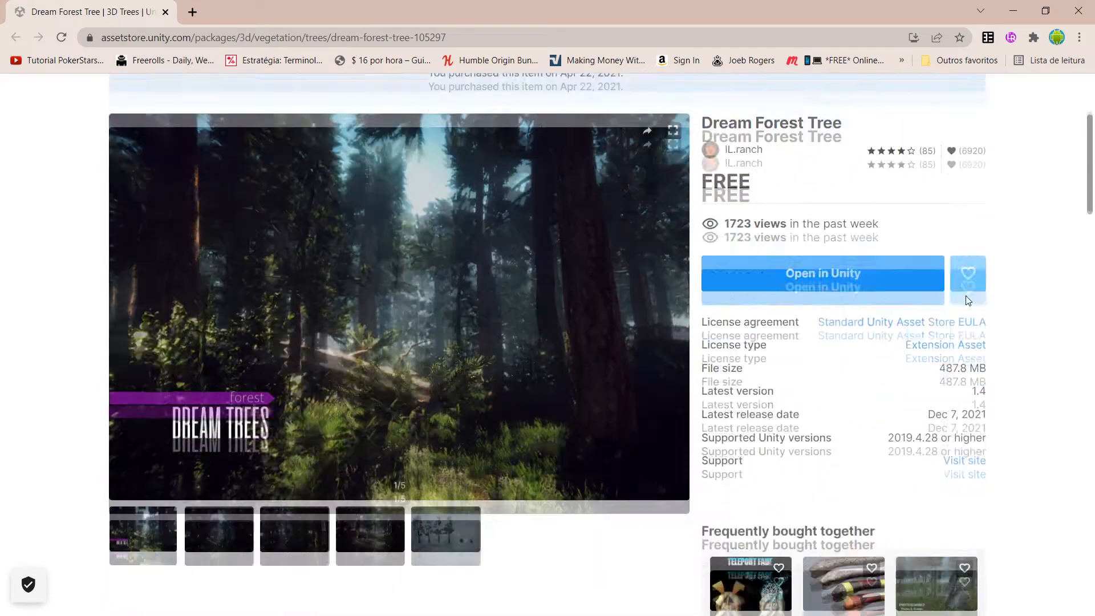
scroll(1001, 256, "down", 2)
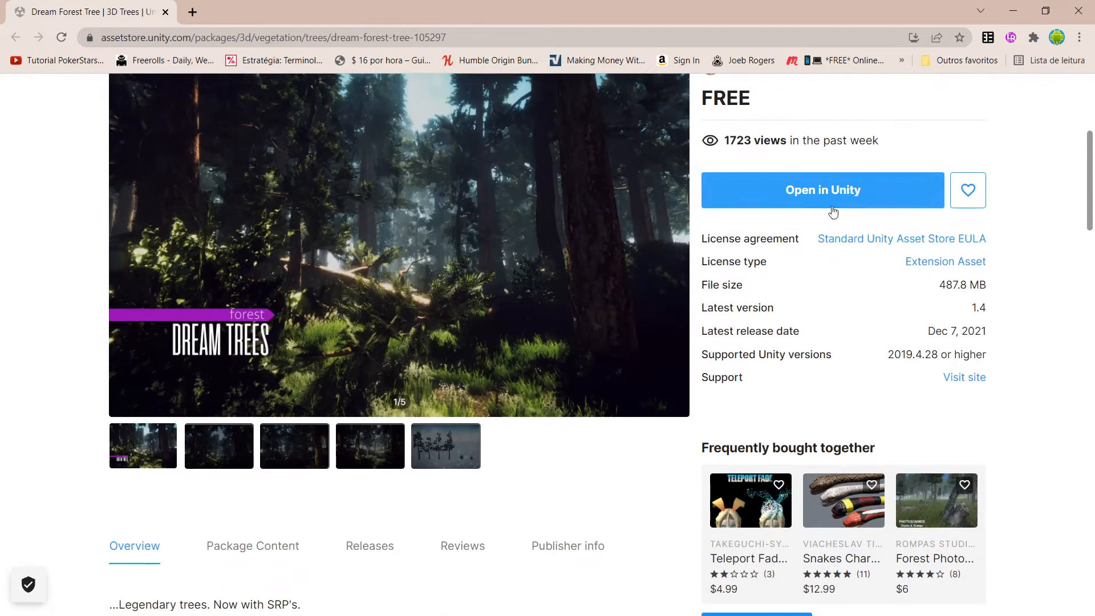
left_click(826, 204)
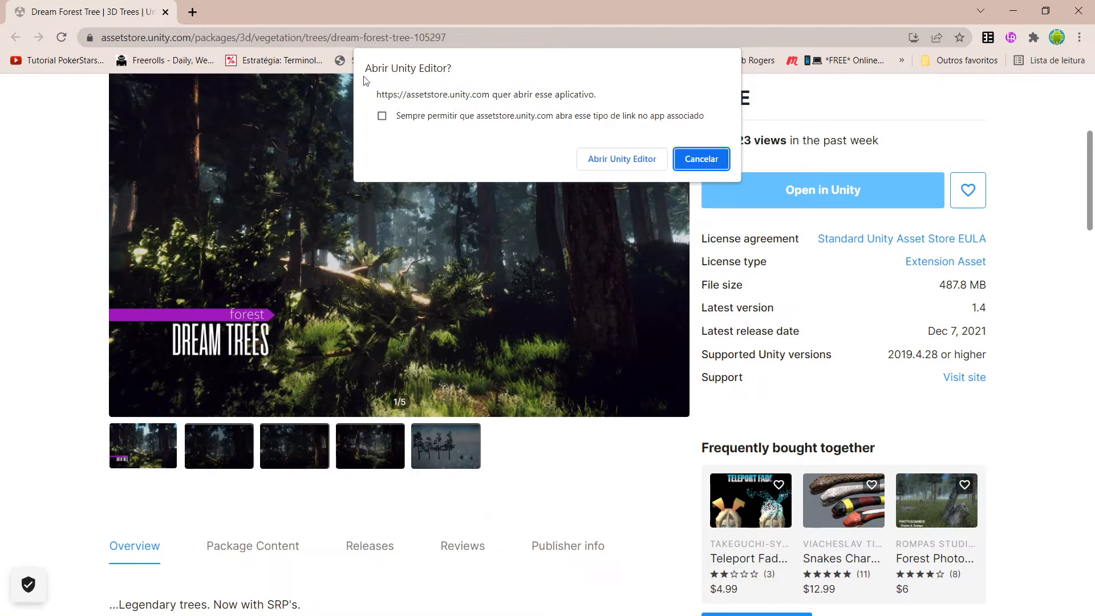
left_click(620, 166)
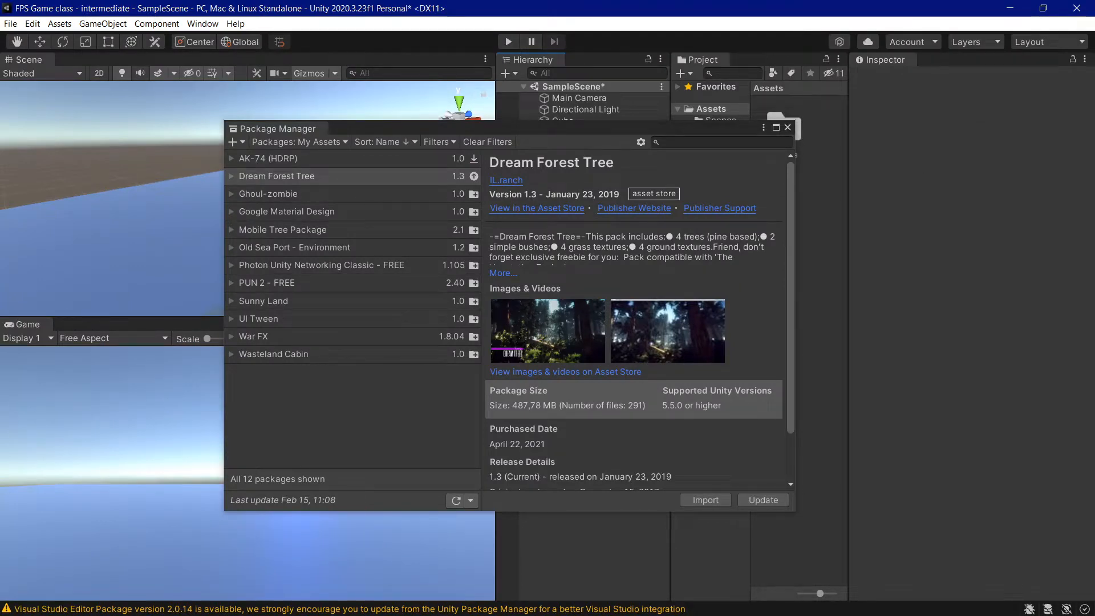
key("alt+Tab")
left_click(866, 206)
left_click(625, 160)
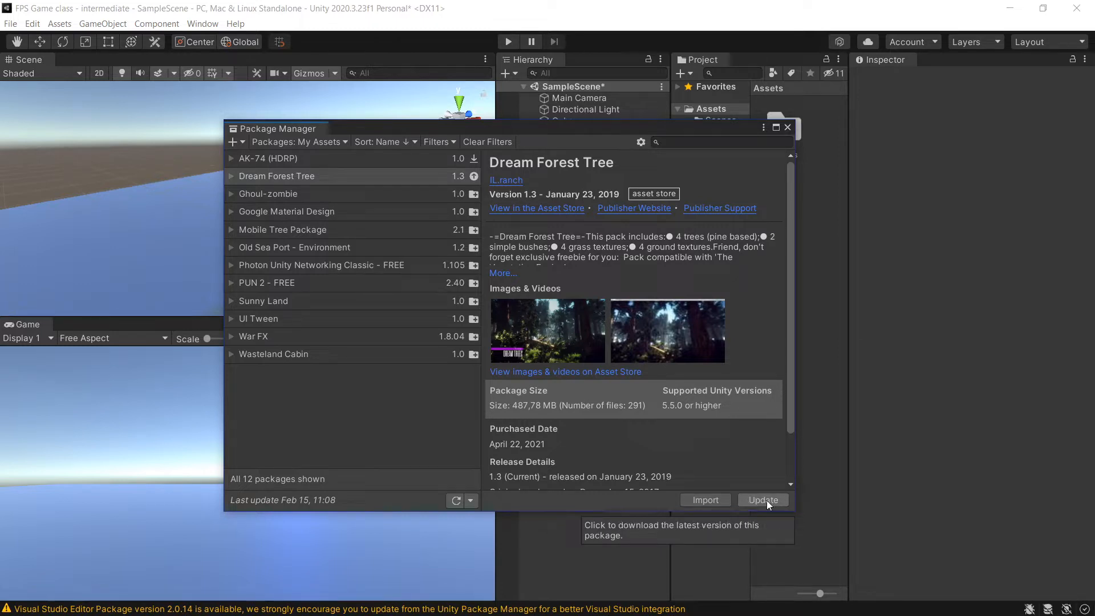
Import the entire DreamForestTree package into the project and accept the automatic upgrade of its obsolete API scripts.
left_click(707, 499)
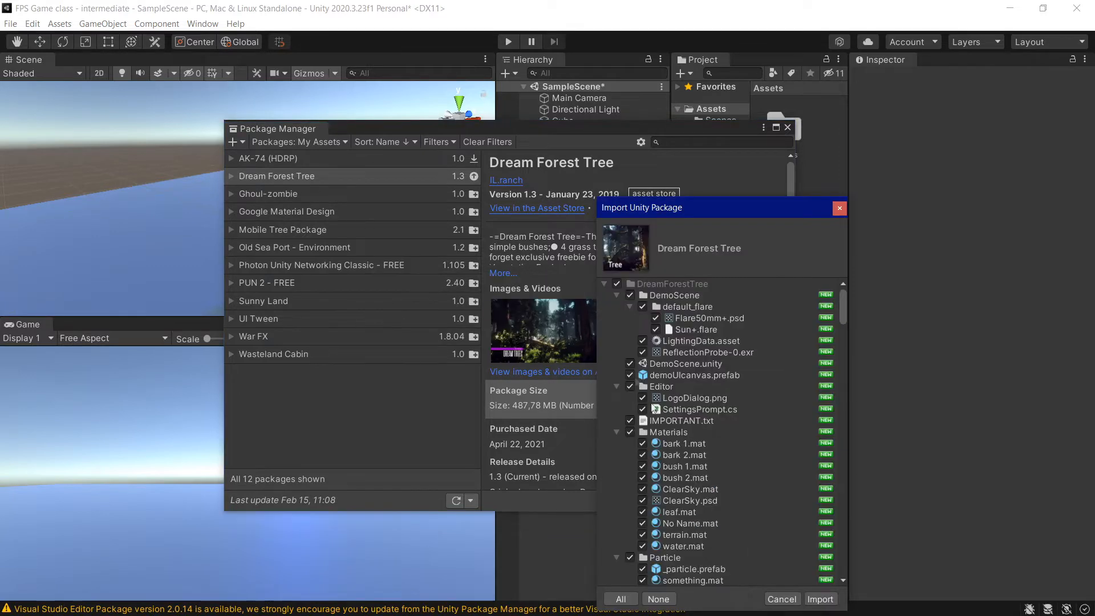
scroll(703, 562, "down", 10)
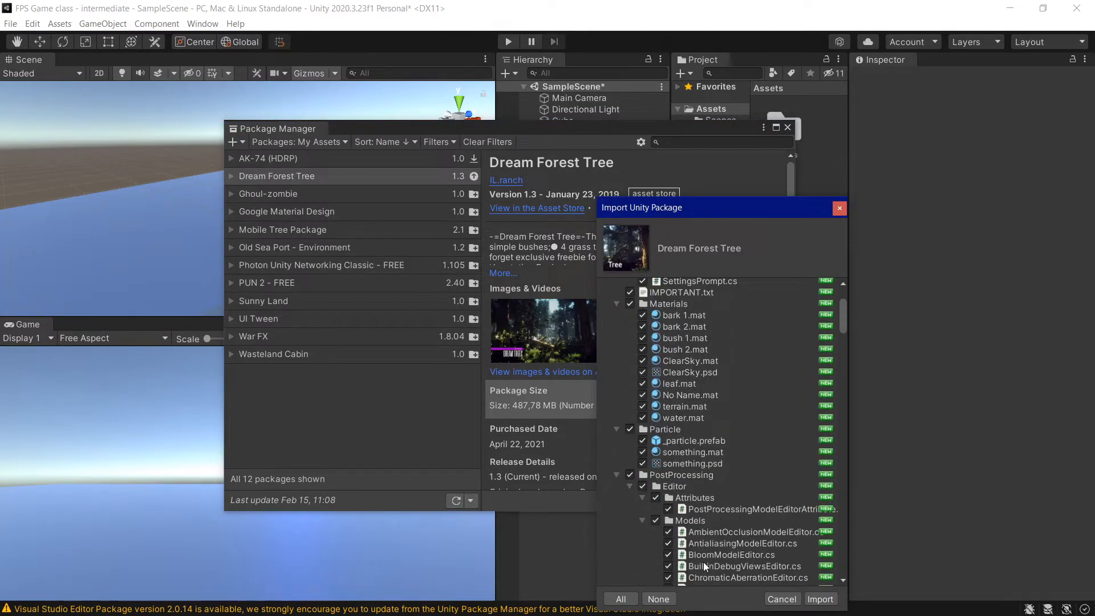
scroll(843, 329, "up", 10)
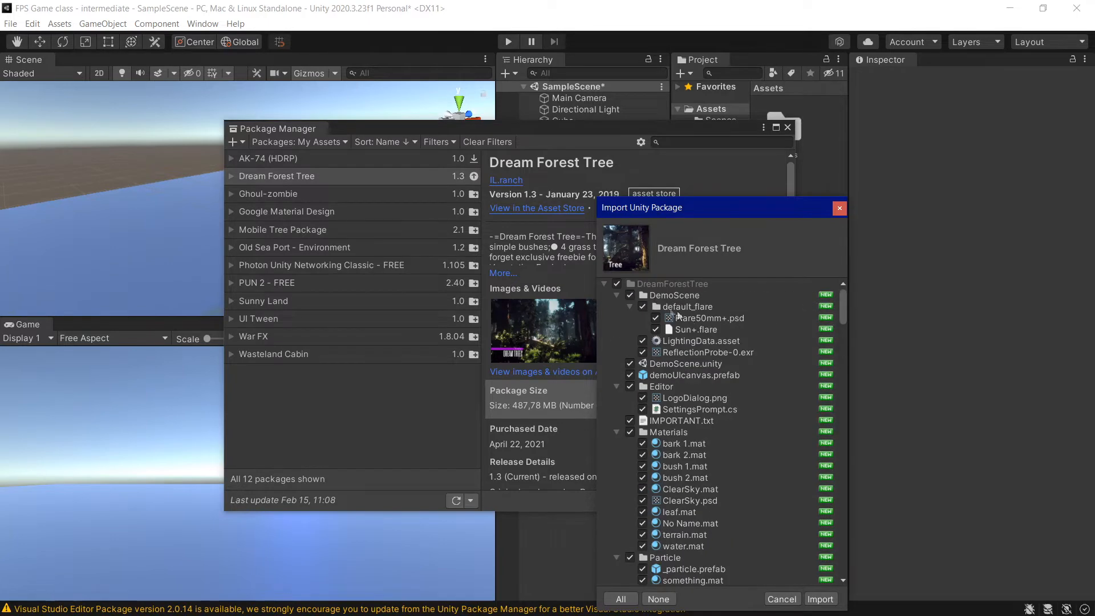
left_click(605, 284)
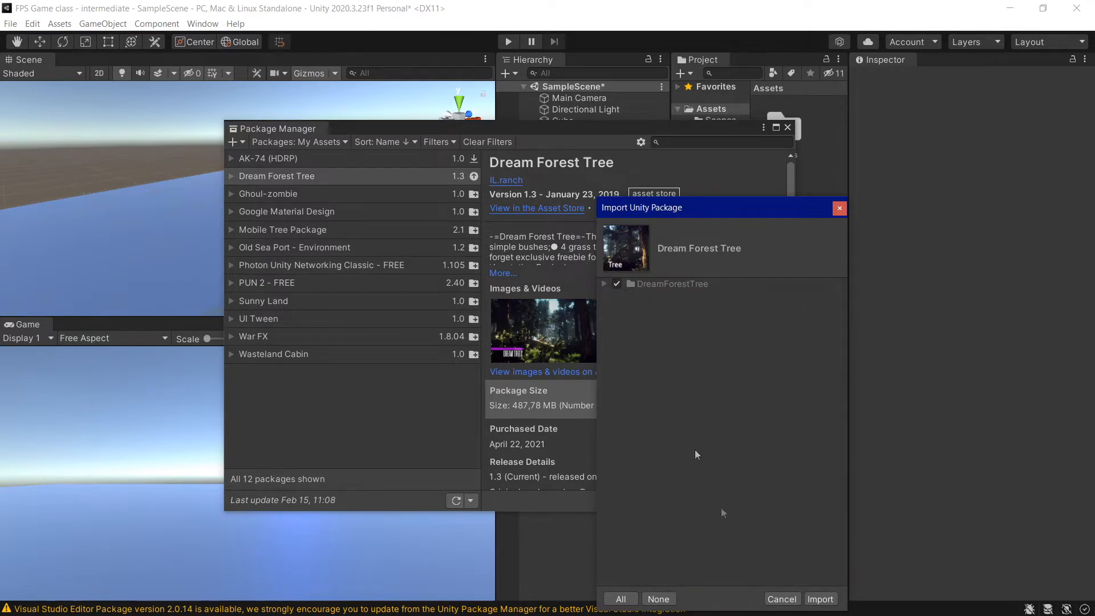
left_click(820, 599)
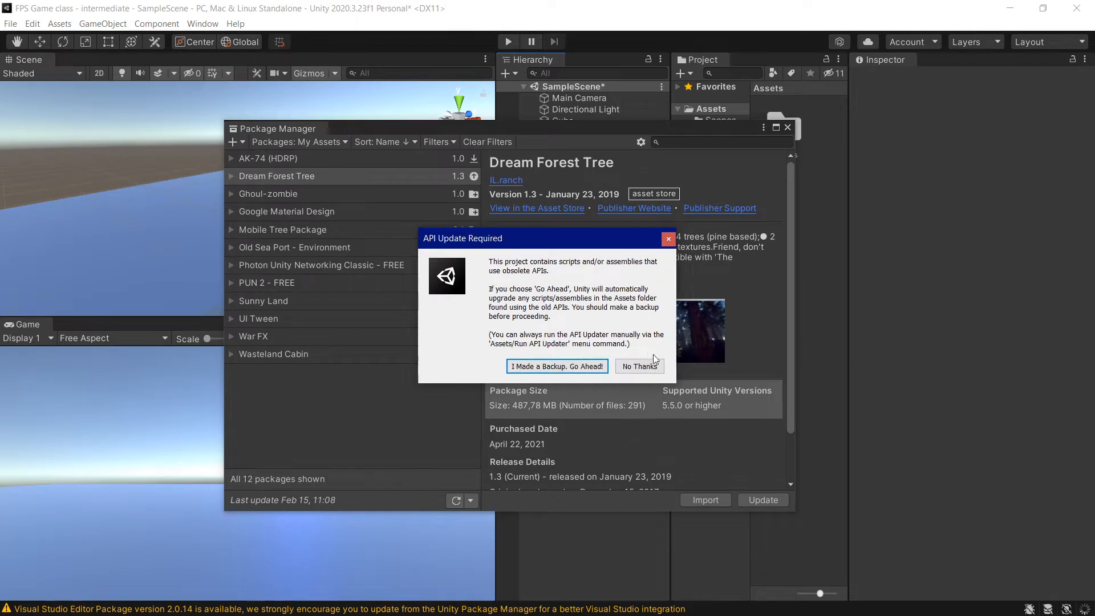
left_click(627, 372)
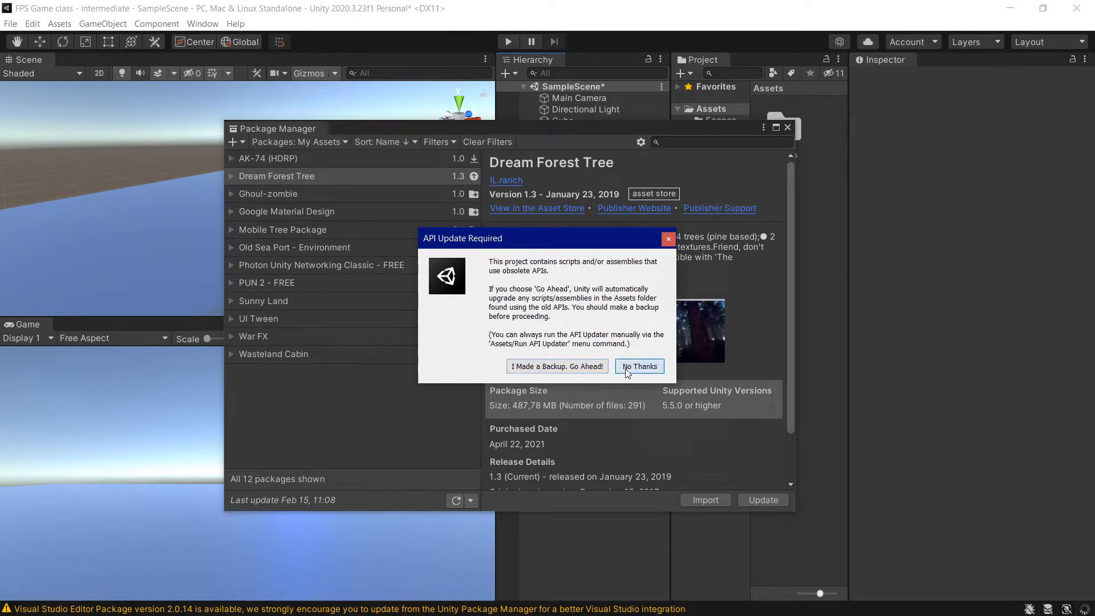
left_click(565, 366)
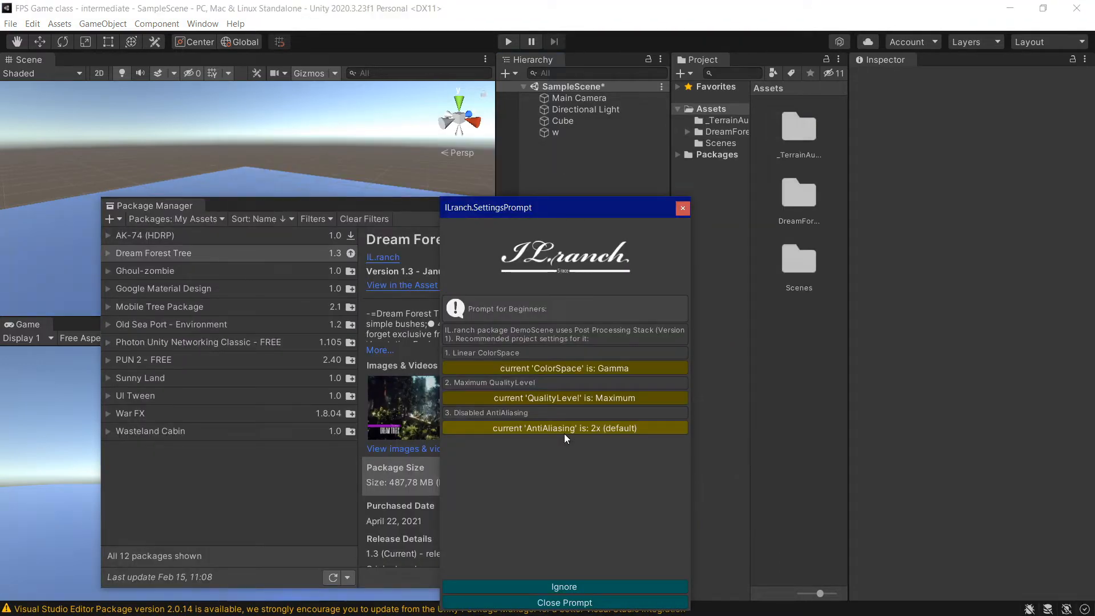
Ignore the ILranch recommended project settings and close the Package Manager.
left_click_drag(584, 208, 593, 151)
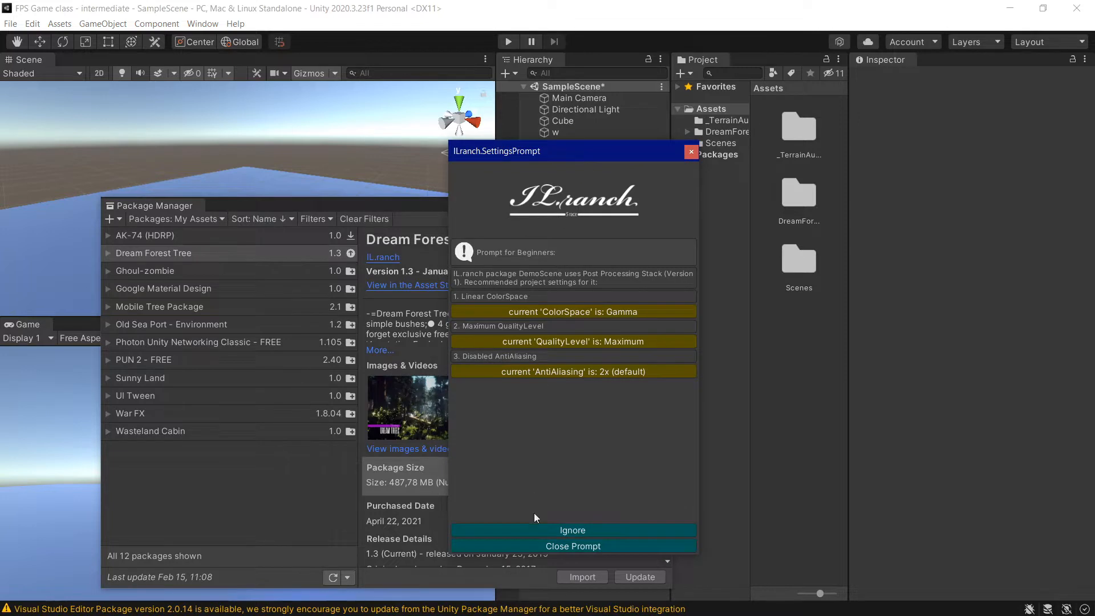
left_click(575, 530)
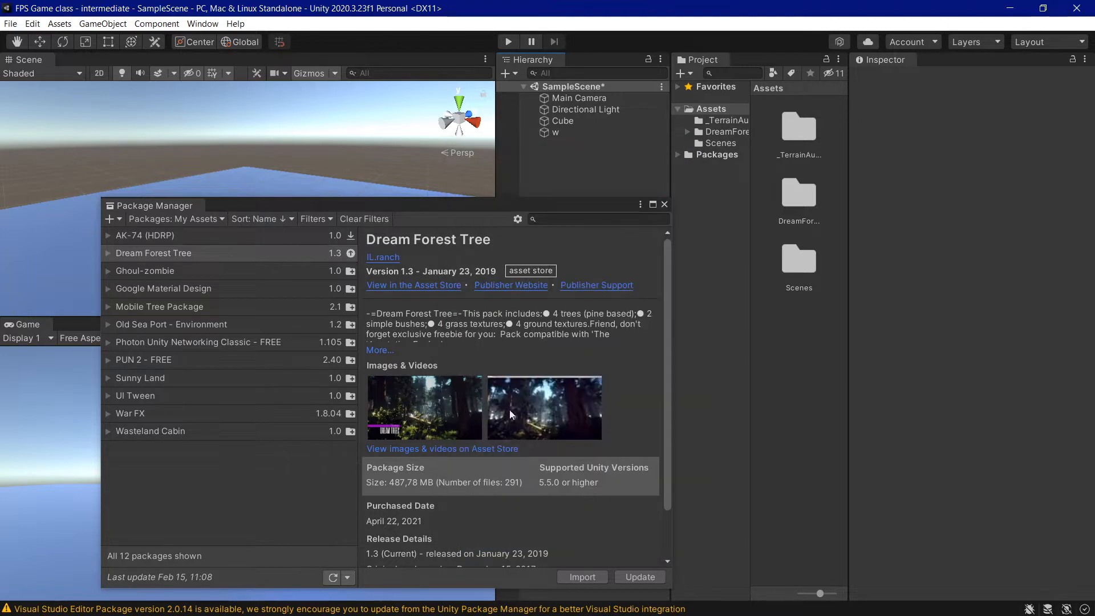
left_click(664, 204)
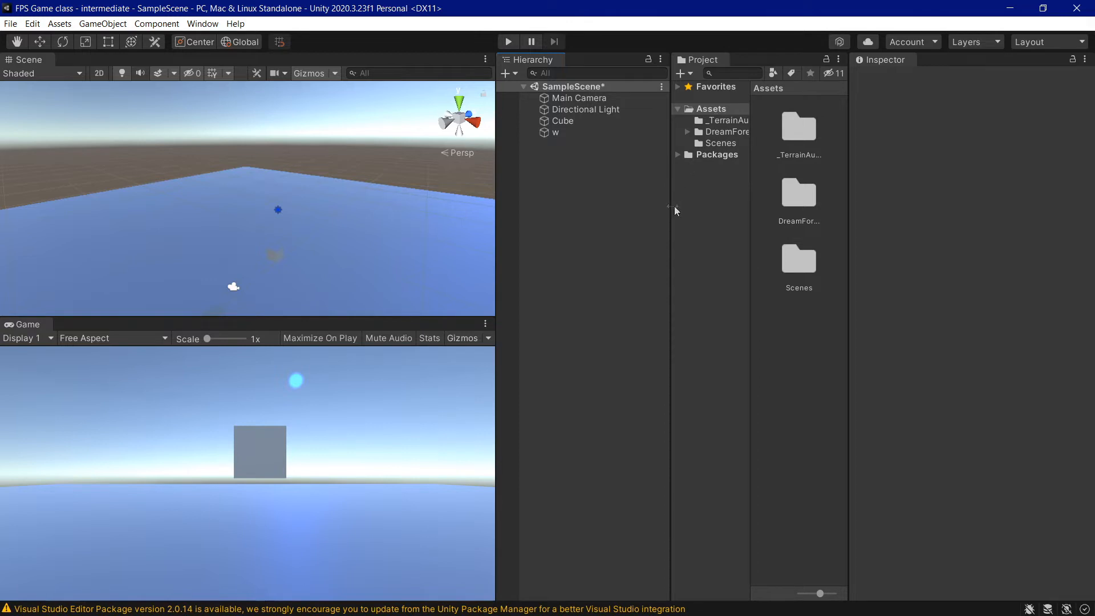
Widen the project browser and look through the contents of the imported DreamForestTree folder.
left_click_drag(673, 206, 616, 213)
left_click_drag(696, 220, 779, 221)
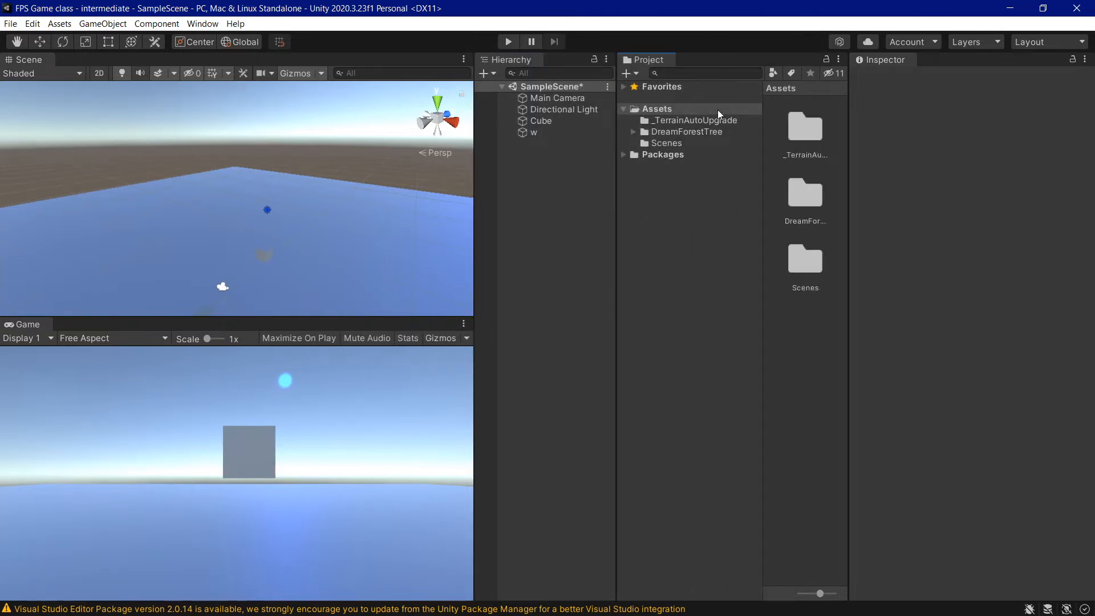
left_click(694, 130)
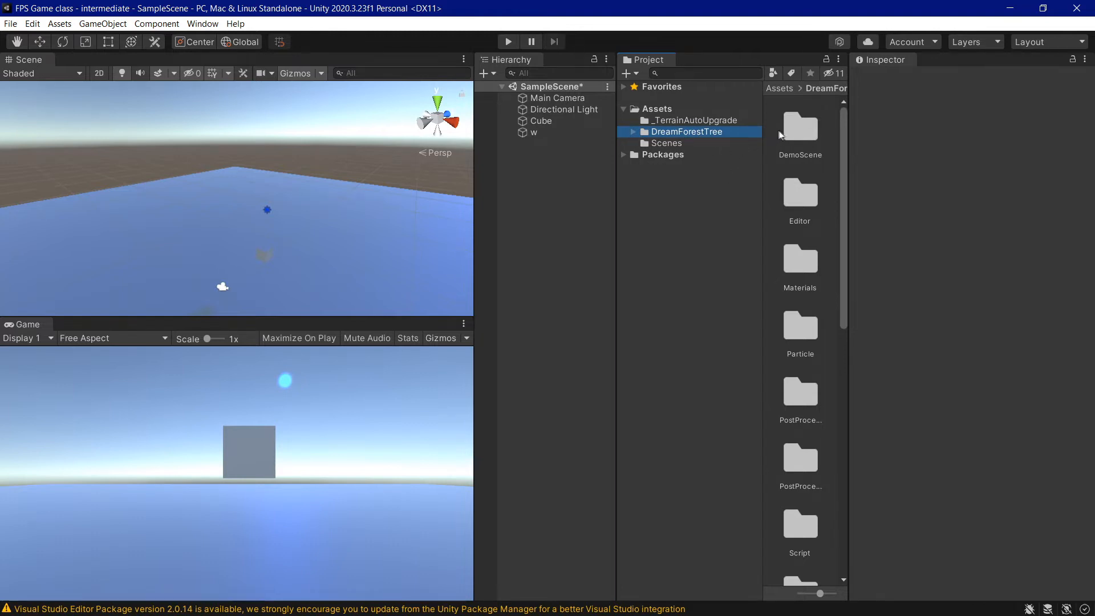
scroll(806, 365, "down", 10)
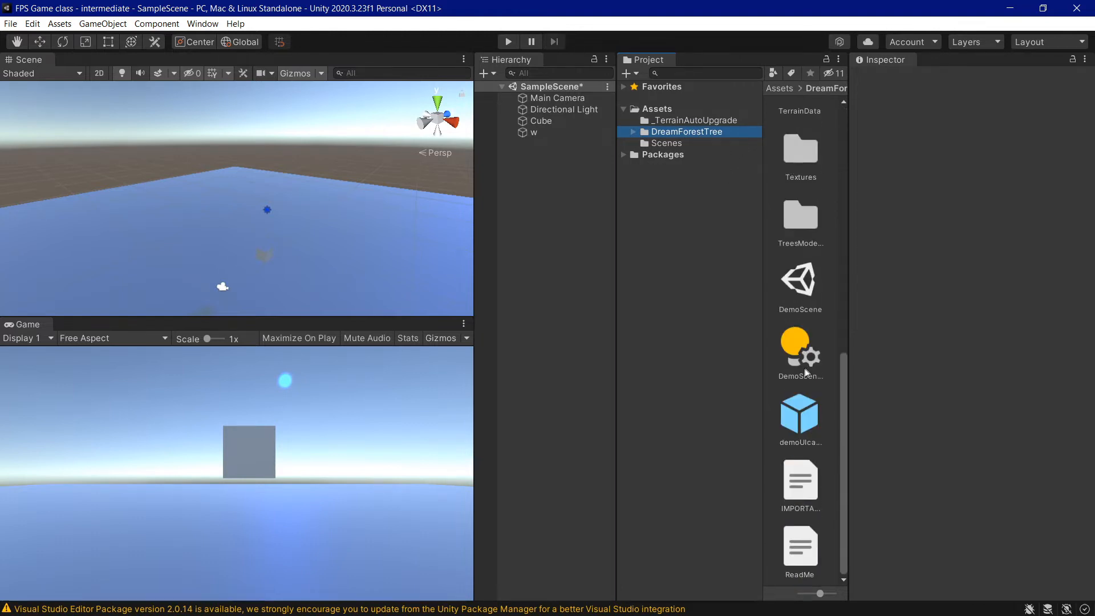
scroll(805, 333, "up", 10)
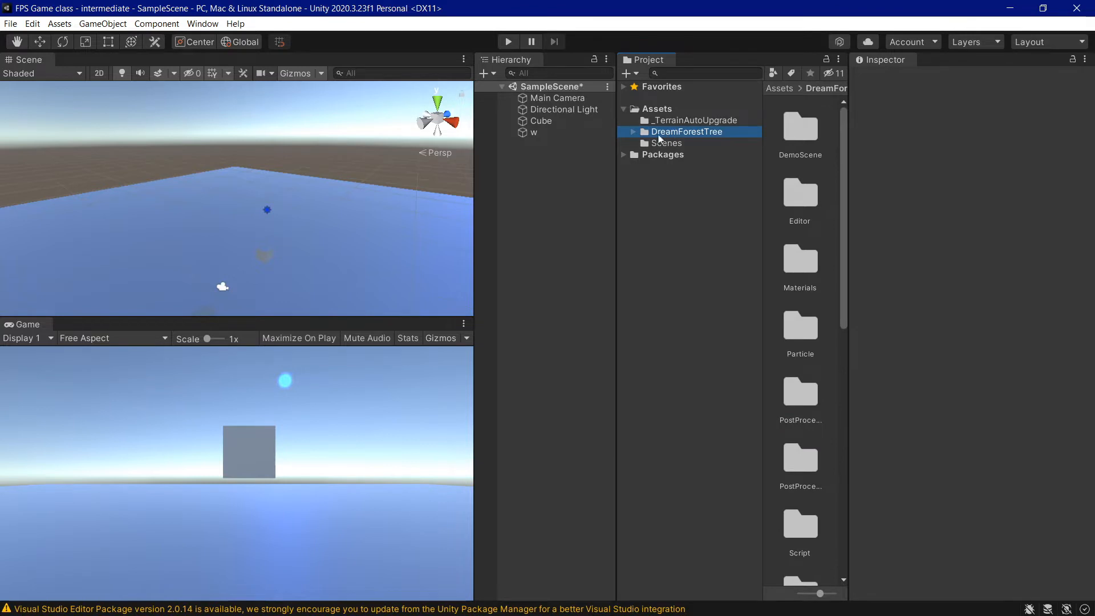
left_click(656, 110)
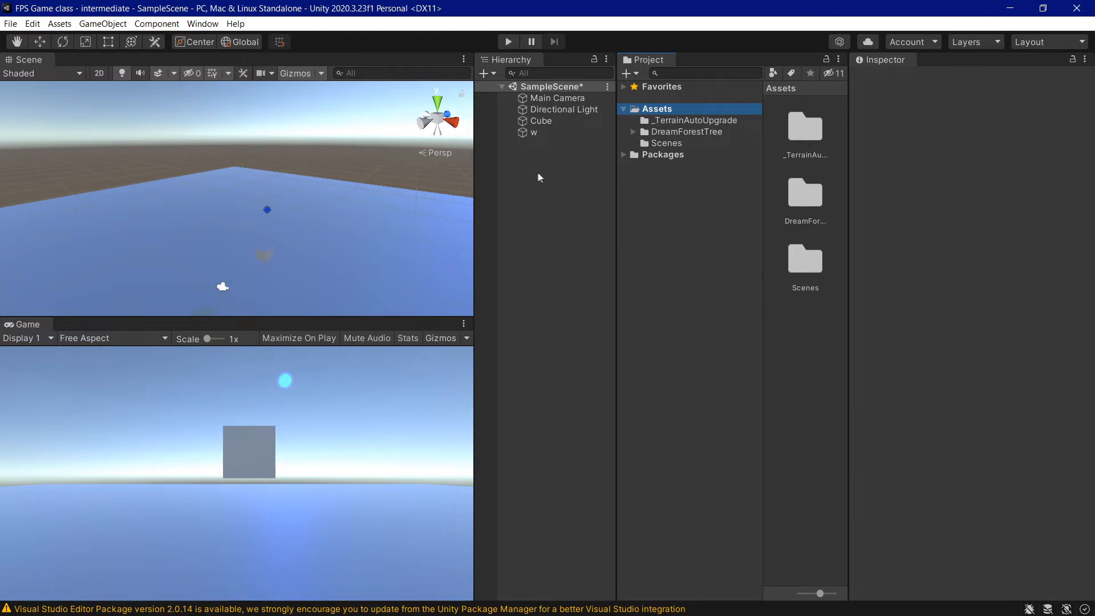
Delete the plane "w" and the Cube from SampleScene, keeping only the Main Camera and Directional Light.
left_click(547, 133)
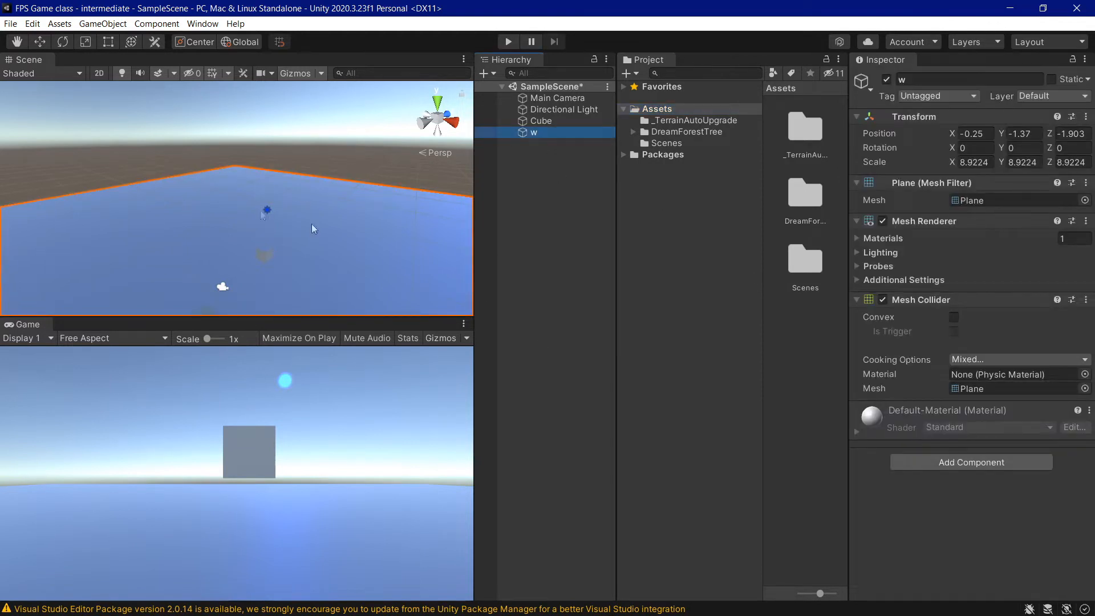
key("Delete")
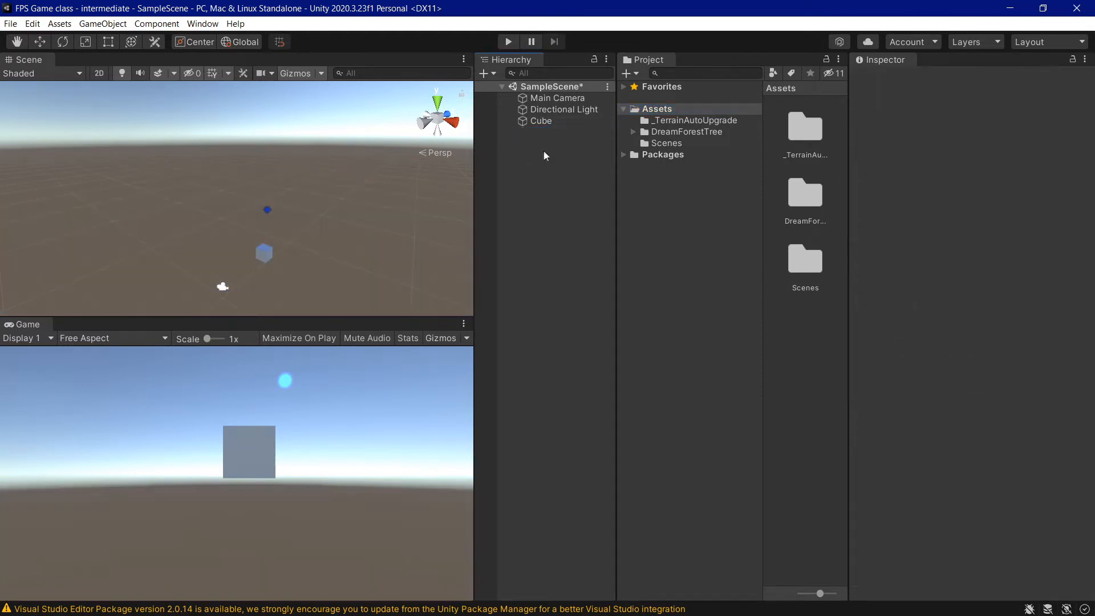
left_click(542, 121)
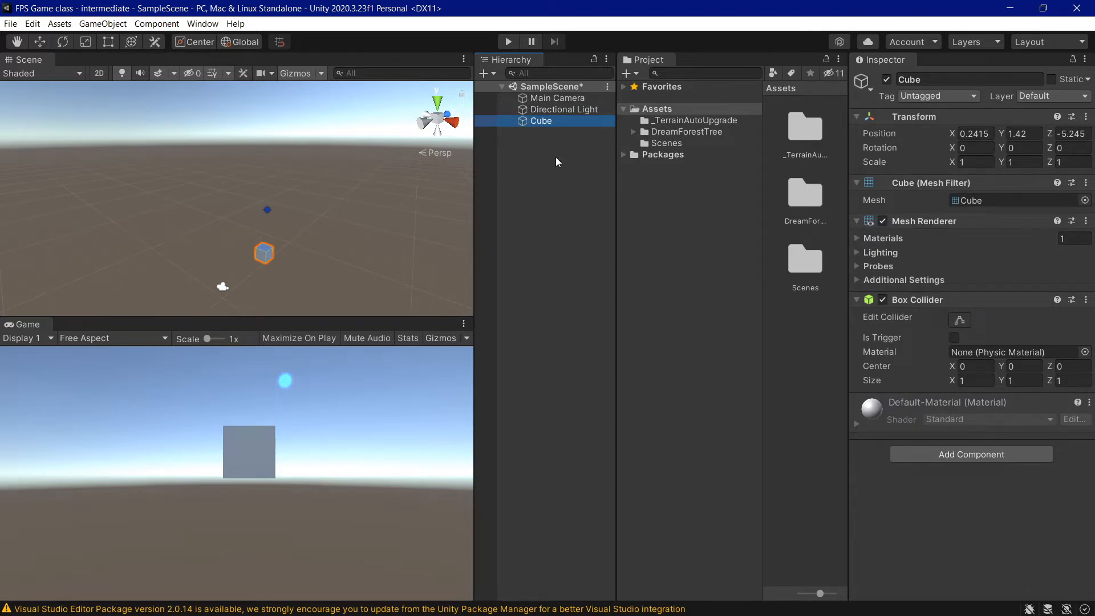
key("Delete")
left_click(574, 108)
left_click(574, 98)
left_click(574, 108)
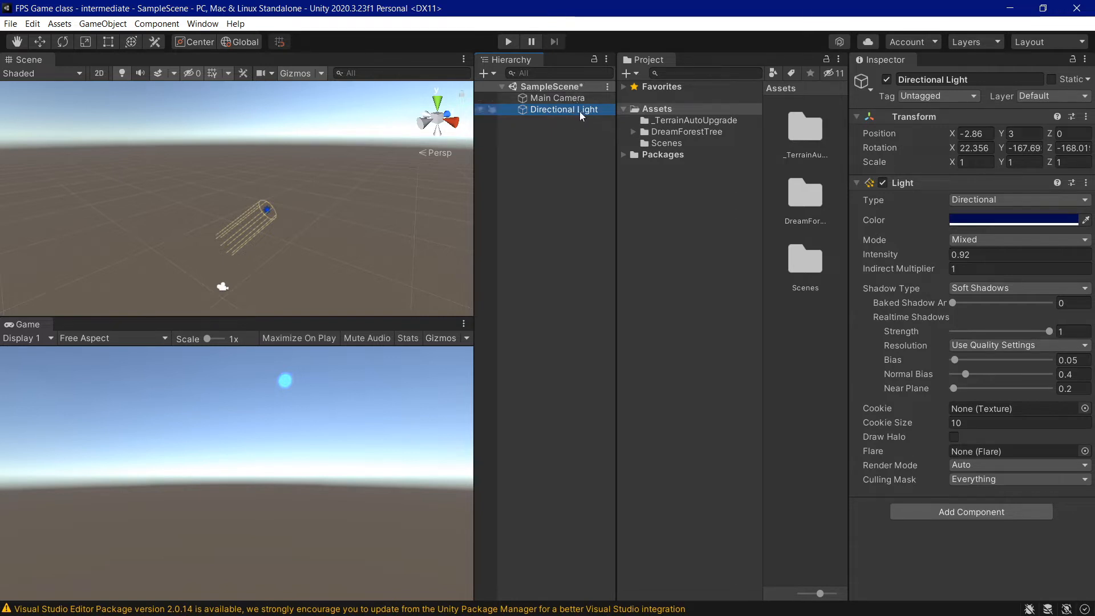
Create a 3D Terrain object in SampleScene and frame the whole terrain in the Scene view.
left_click(108, 25)
mouse_move(147, 84)
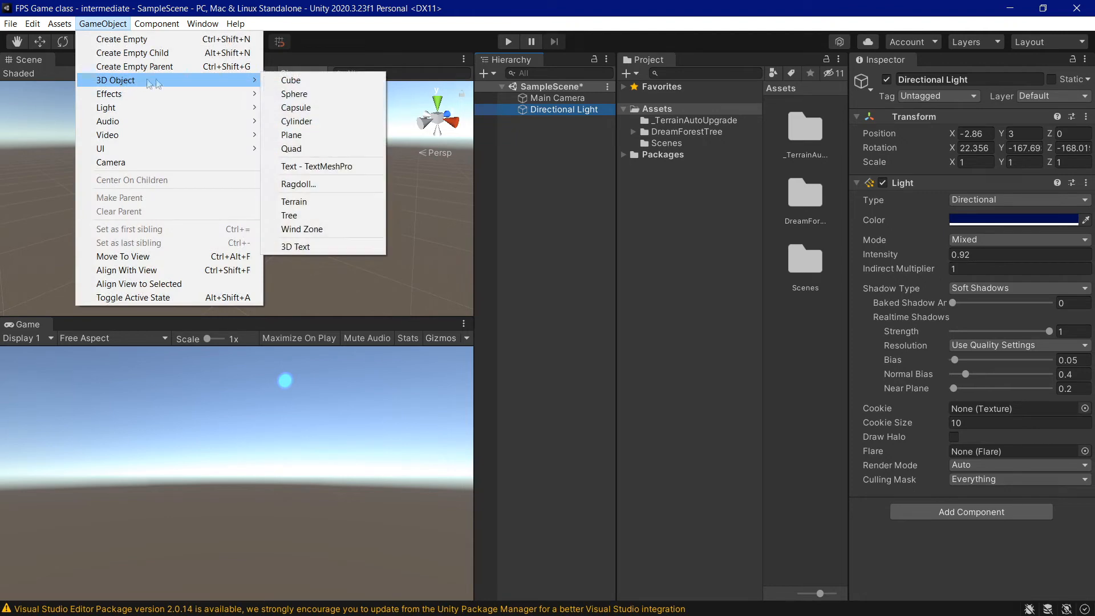
left_click(318, 203)
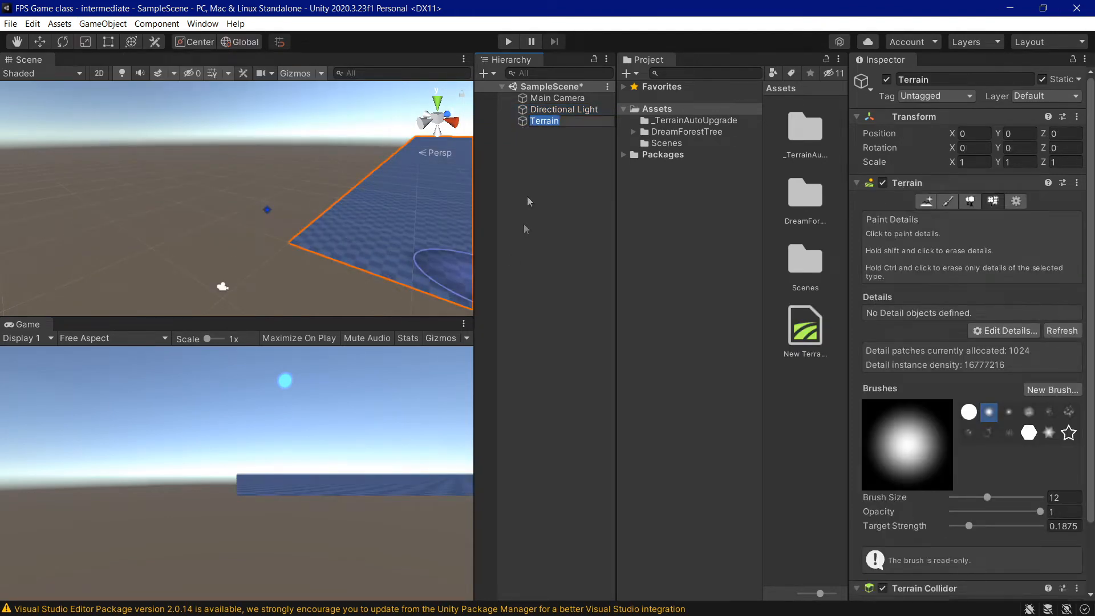
middle_click_drag(379, 223, 158, 291)
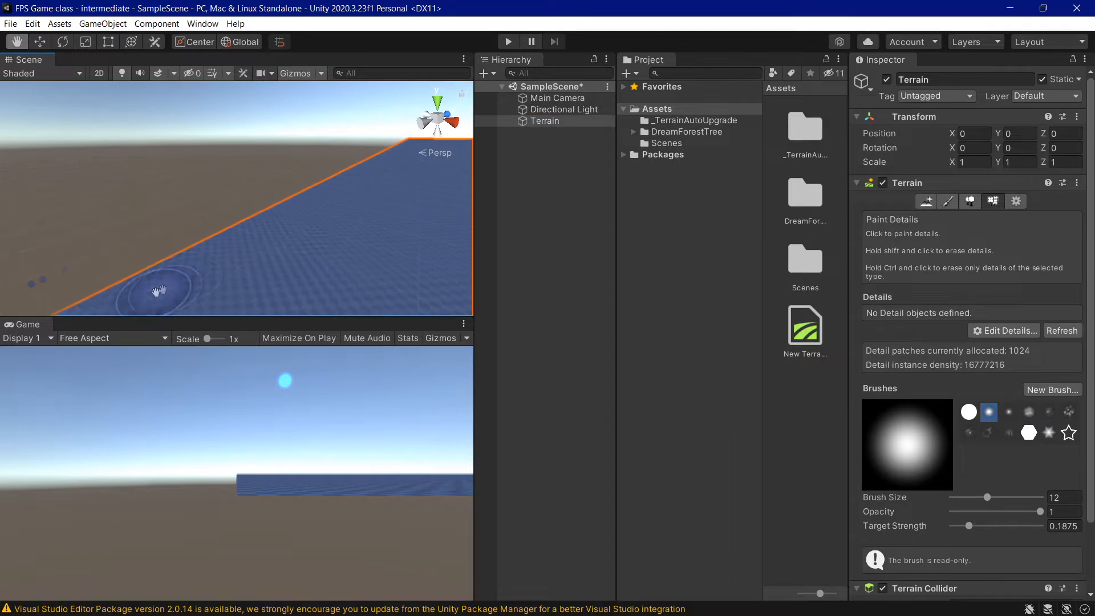
double_click(555, 124)
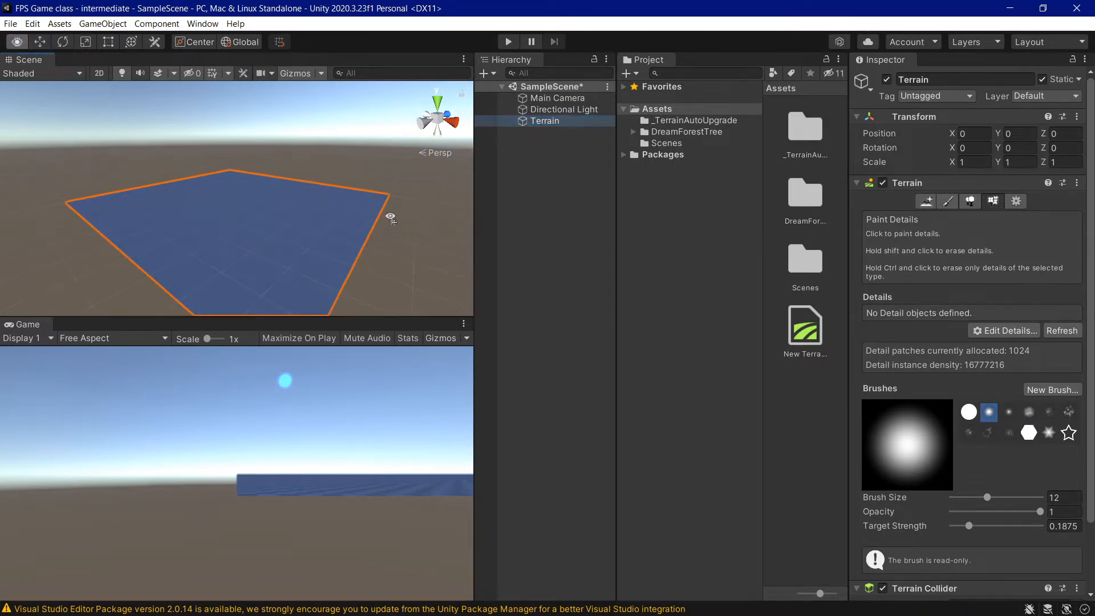
right_click_drag(390, 217, 283, 282)
mouse_move(354, 245)
middle_mouse_down()
mouse_move(226, 274)
mouse_move(362, 245)
middle_mouse_up()
right_click_drag(188, 229, 371, 235)
middle_click_drag(365, 234, 508, 197)
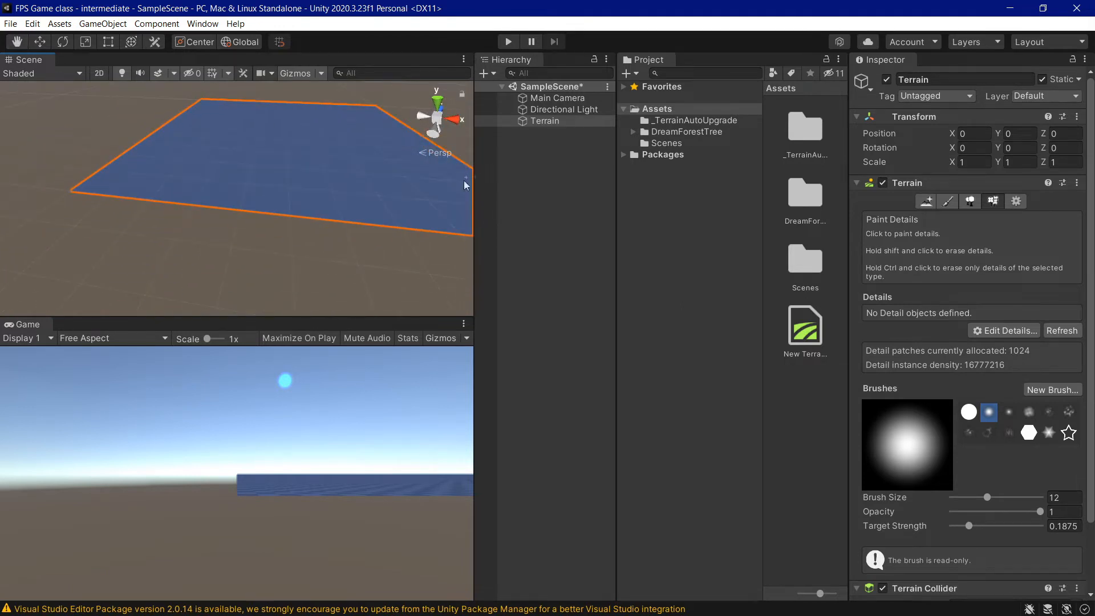
middle_click_drag(403, 153, 294, 168)
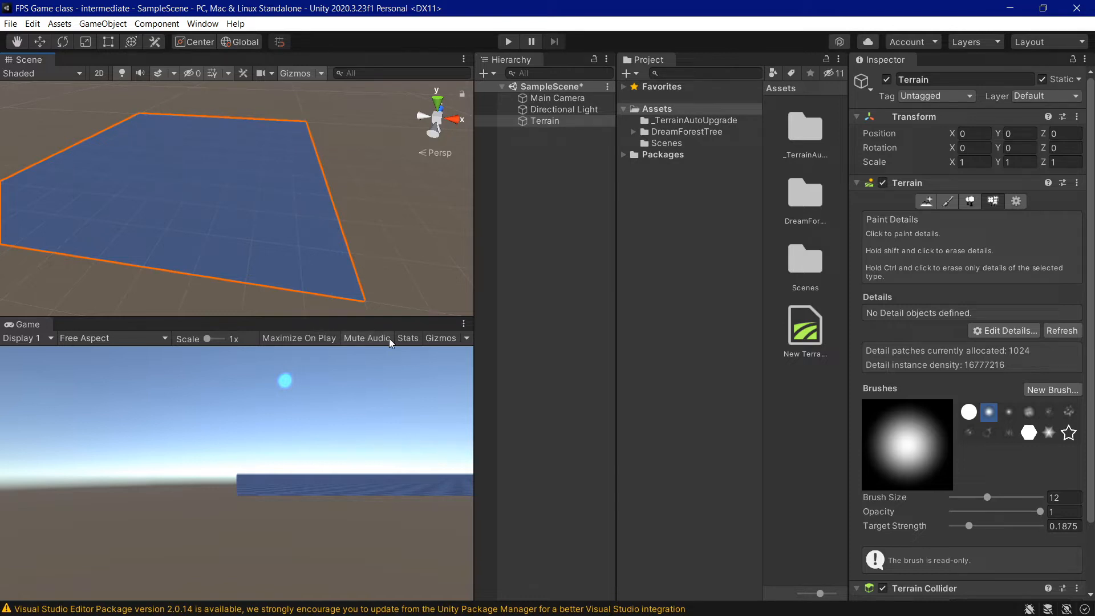
Select the Terrain and collapse its Transform and Terrain Collider components, leaving the Terrain component expanded.
left_click(561, 110)
left_click(560, 121)
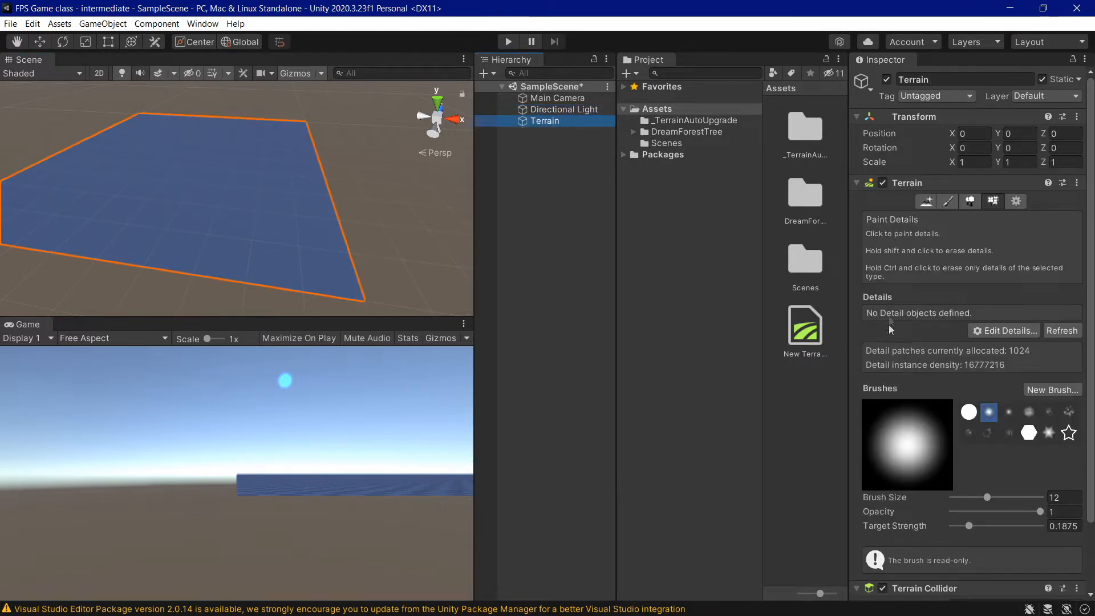
left_click(856, 121)
left_click(856, 119)
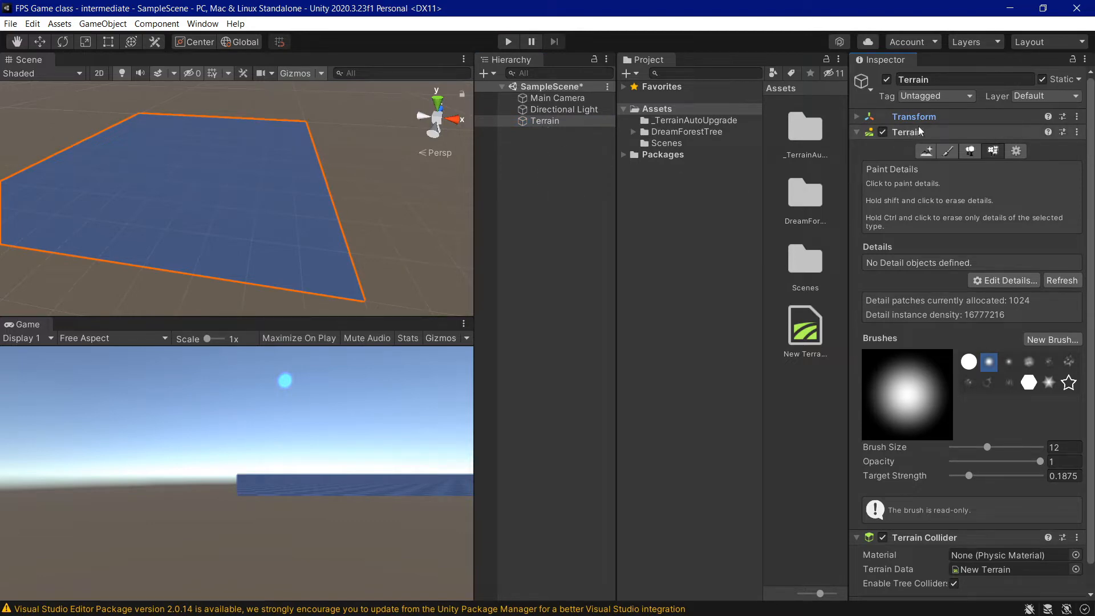
scroll(1026, 297, "down", 1)
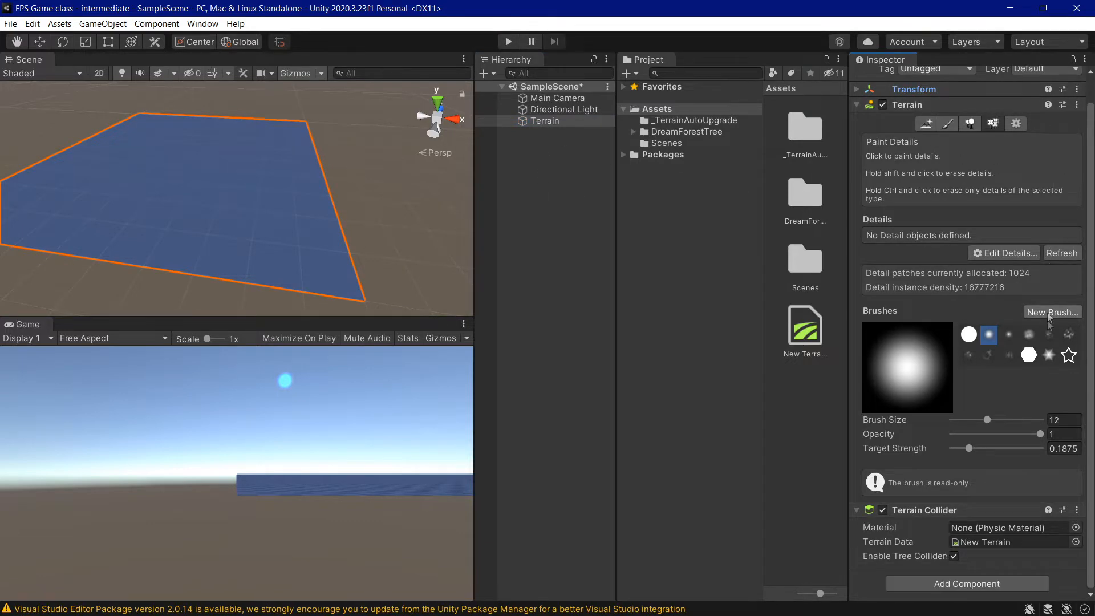
scroll(1009, 437, "up", 1)
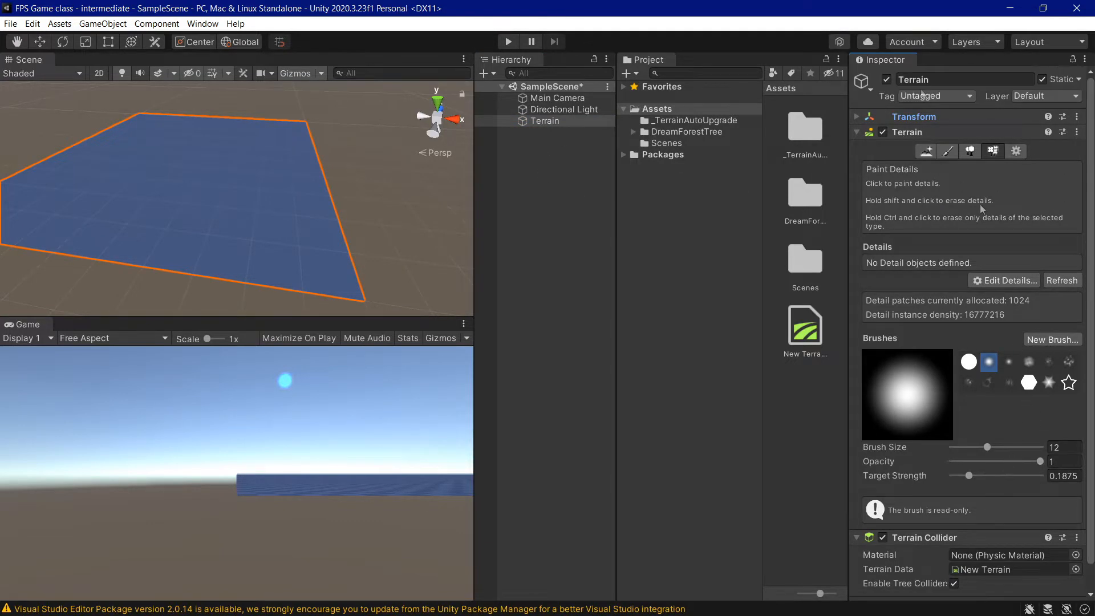
left_click(858, 537)
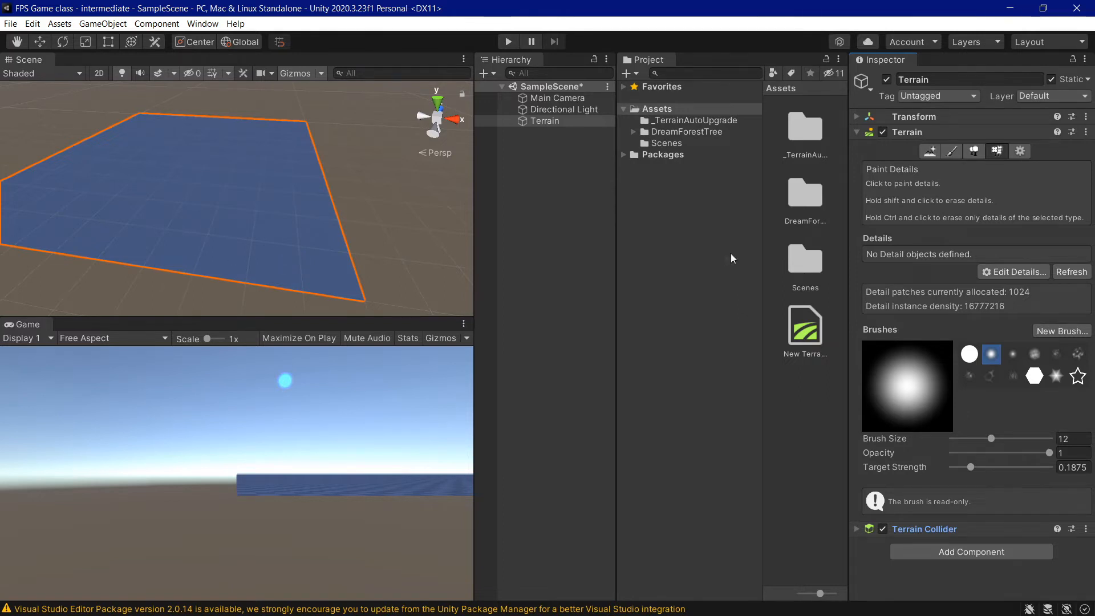
Try adding four neighbor terrains around the original one: on both sides, in front and at the front corner.
left_click(928, 153)
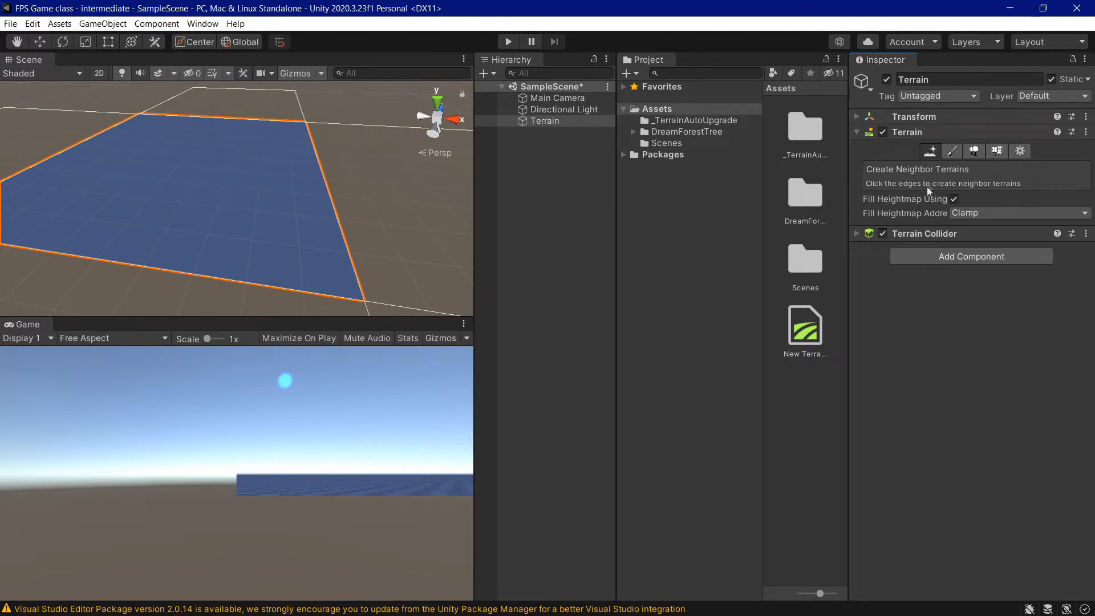
scroll(365, 215, "down", 2)
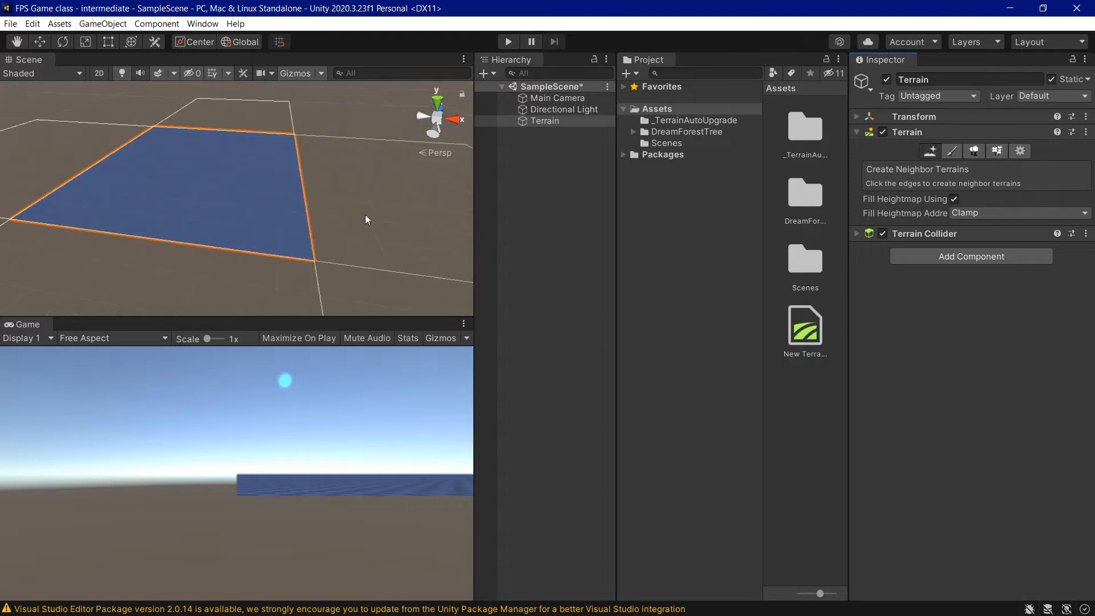
scroll(365, 219, "down", 4)
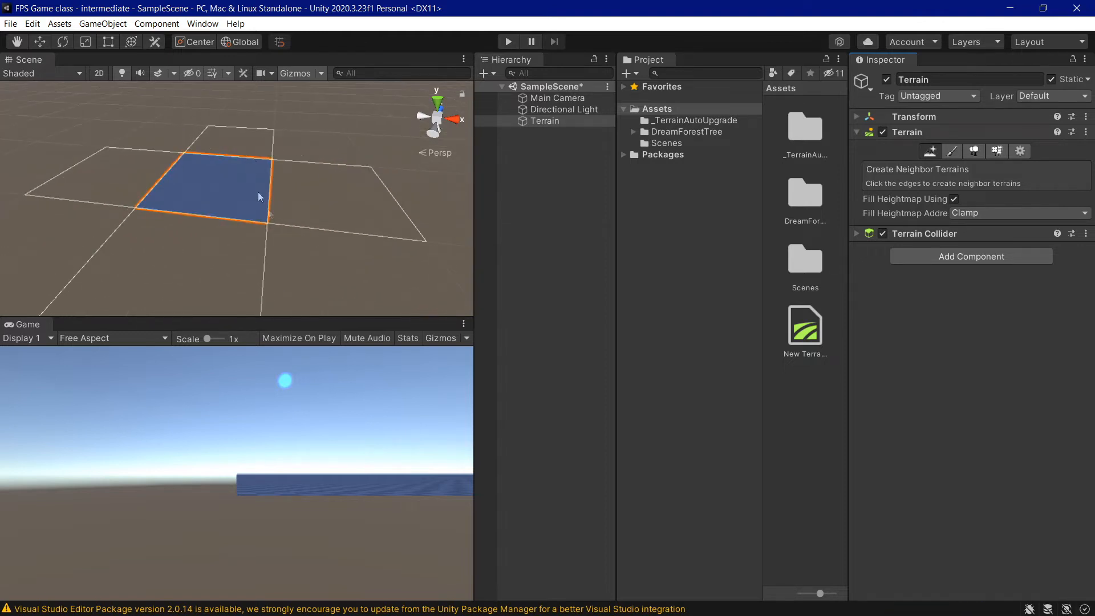
scroll(273, 226, "up", 1)
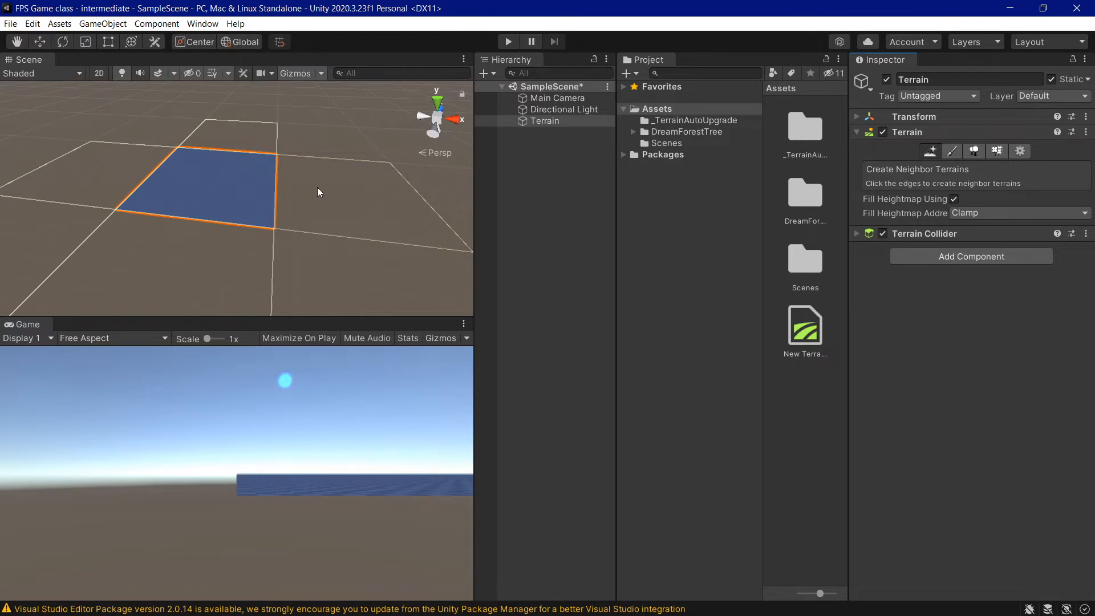
left_click(317, 187)
left_click(144, 173)
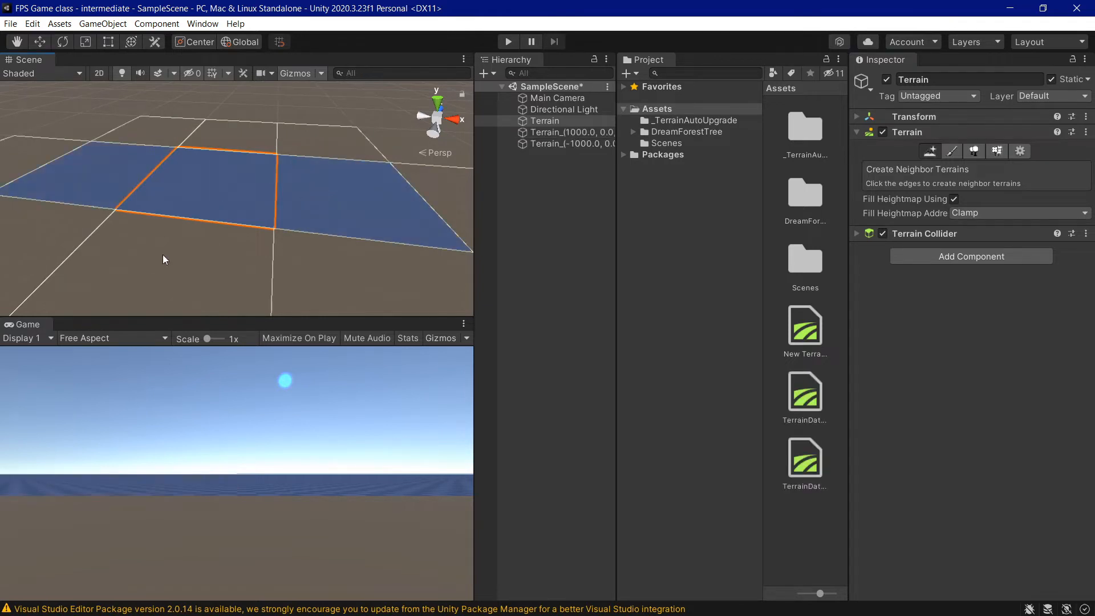
left_click(163, 253)
left_click(345, 283)
scroll(327, 184, "down", 1)
scroll(327, 183, "down", 3)
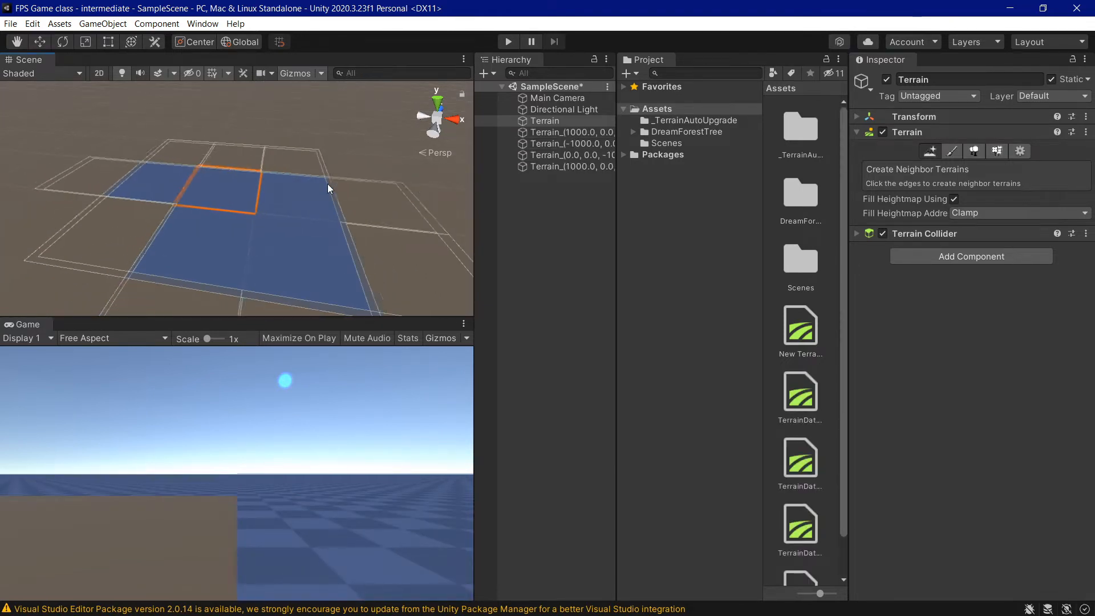
Undo the creation of all four neighbor terrains, keeping only the original Terrain in the scene.
key("ctrl+z")
key("ctrl+z")
key("ctrl+z")
key("ctrl+z")
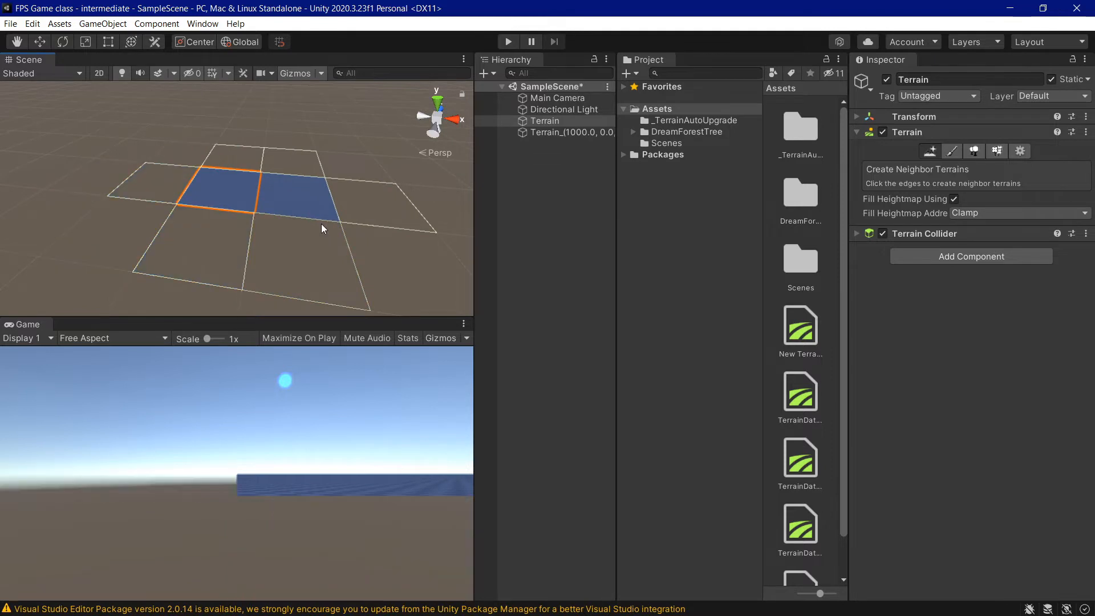
scroll(302, 234, "up", 5)
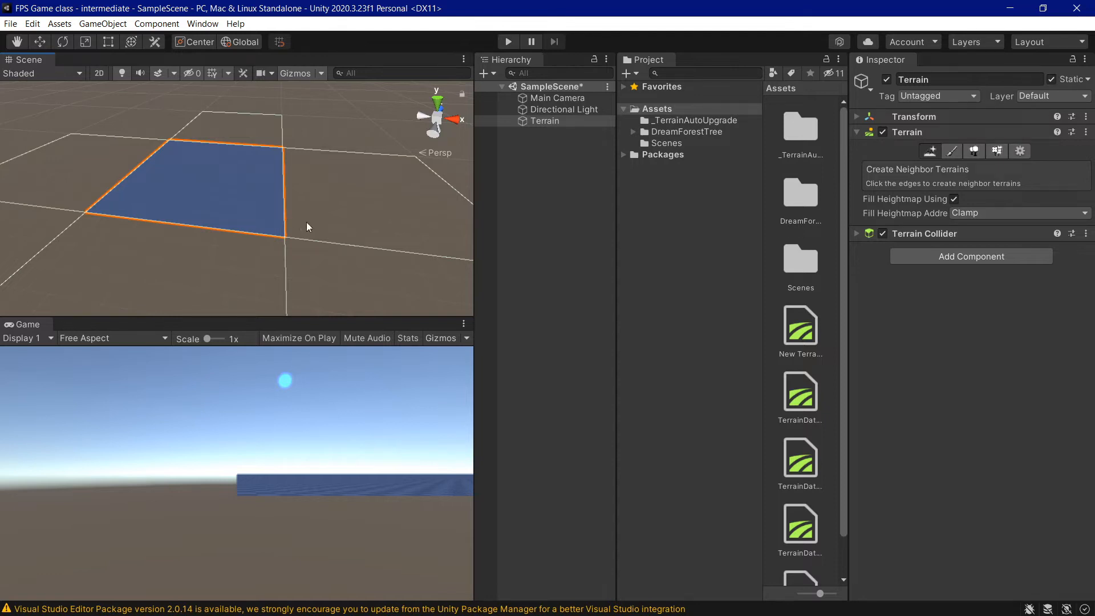
Activate the Paint Terrain tool on the Terrain in Raise or Lower Terrain mode.
left_click(953, 151)
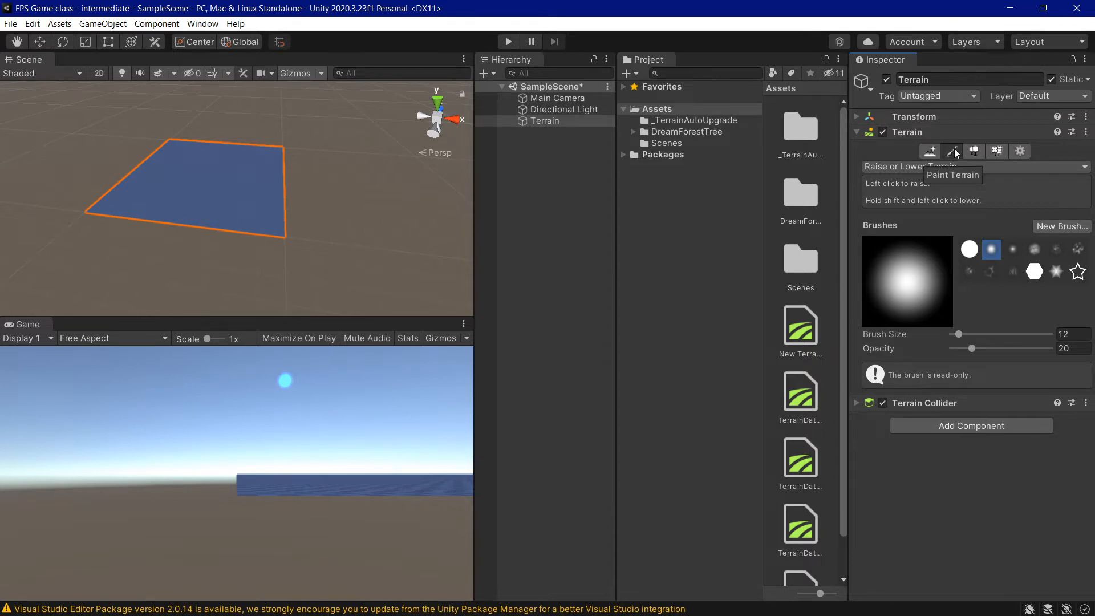
scroll(306, 227, "up", 4)
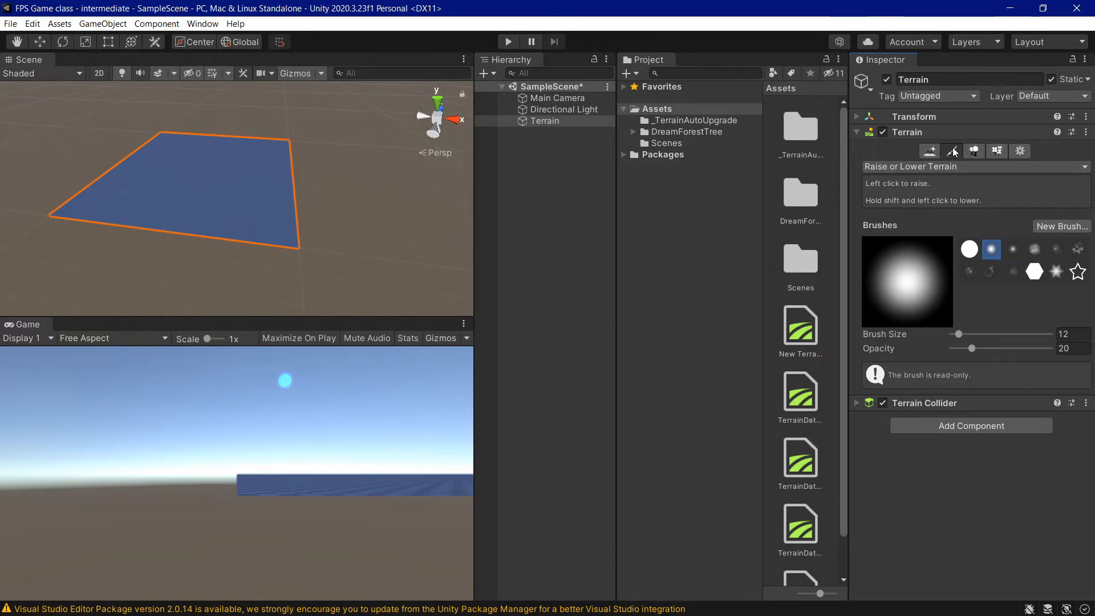
left_click(956, 165)
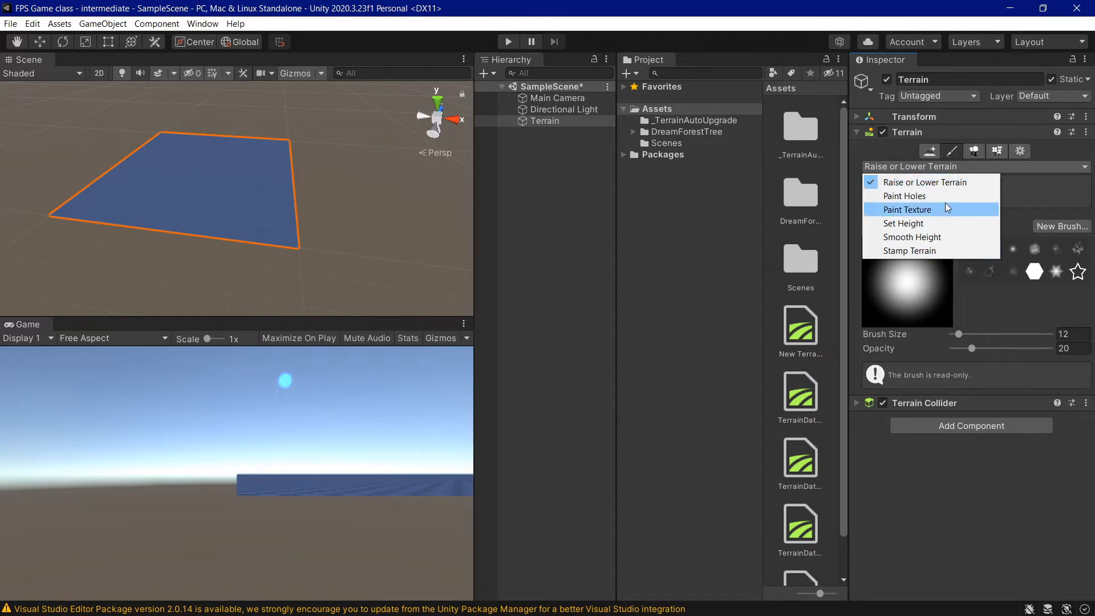
left_click(952, 181)
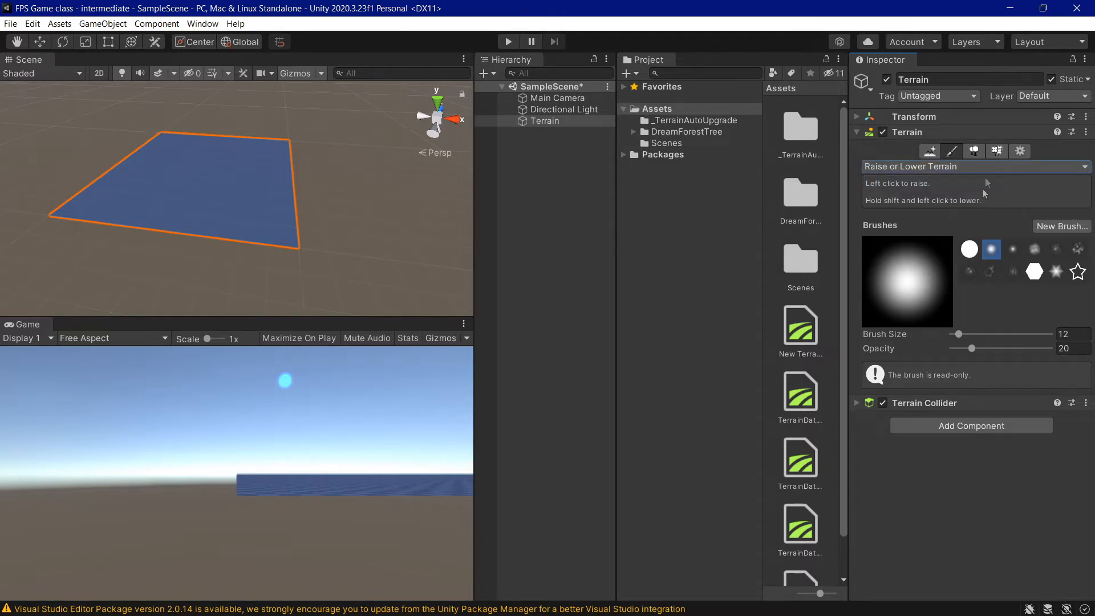
Try out several terrain brush shapes with a brush size of 2468 and an opacity of 79.
left_click(970, 248)
left_click(1014, 249)
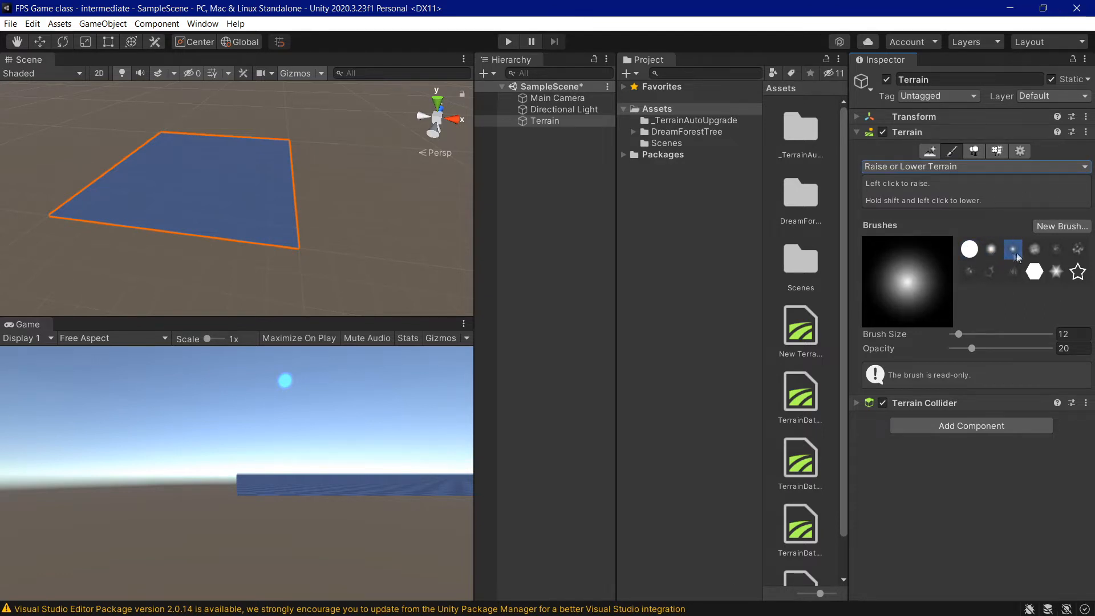
left_click(1035, 250)
left_click(1078, 249)
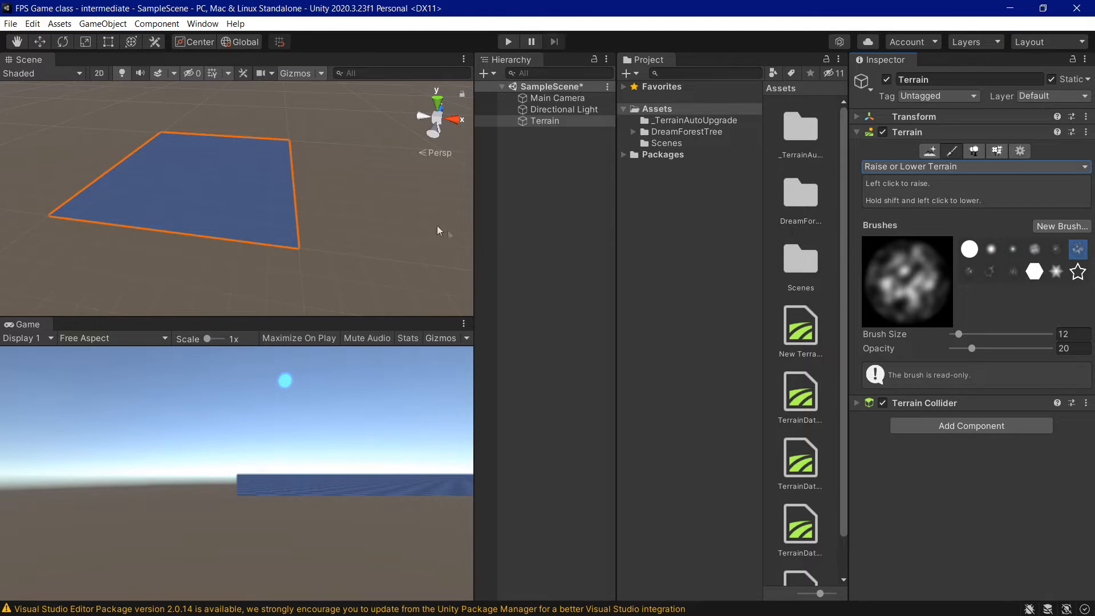
left_click_drag(965, 339, 1008, 335)
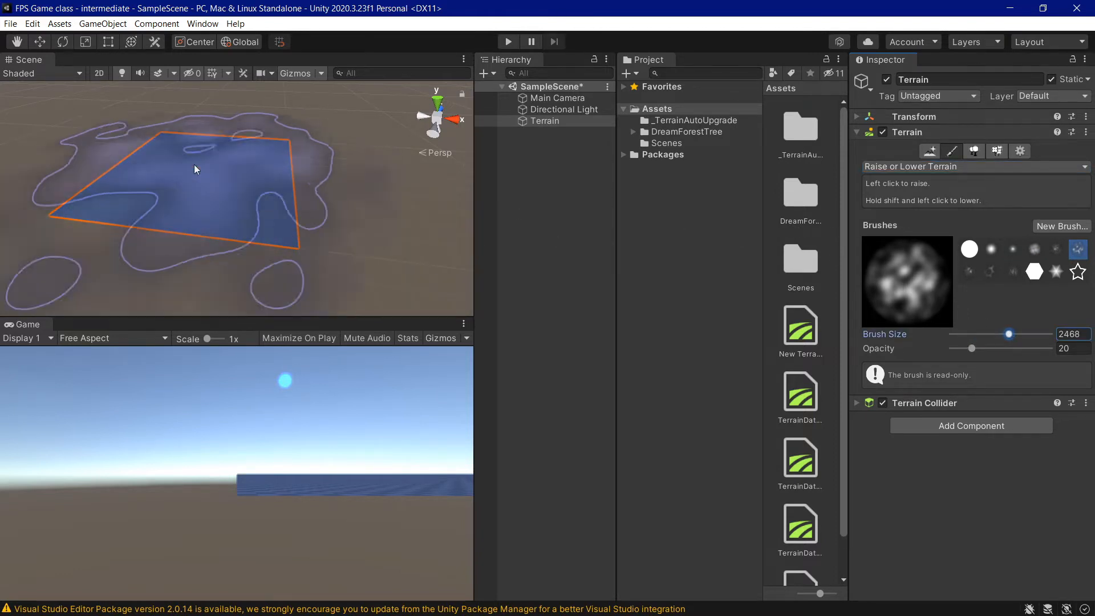
left_click(1039, 251)
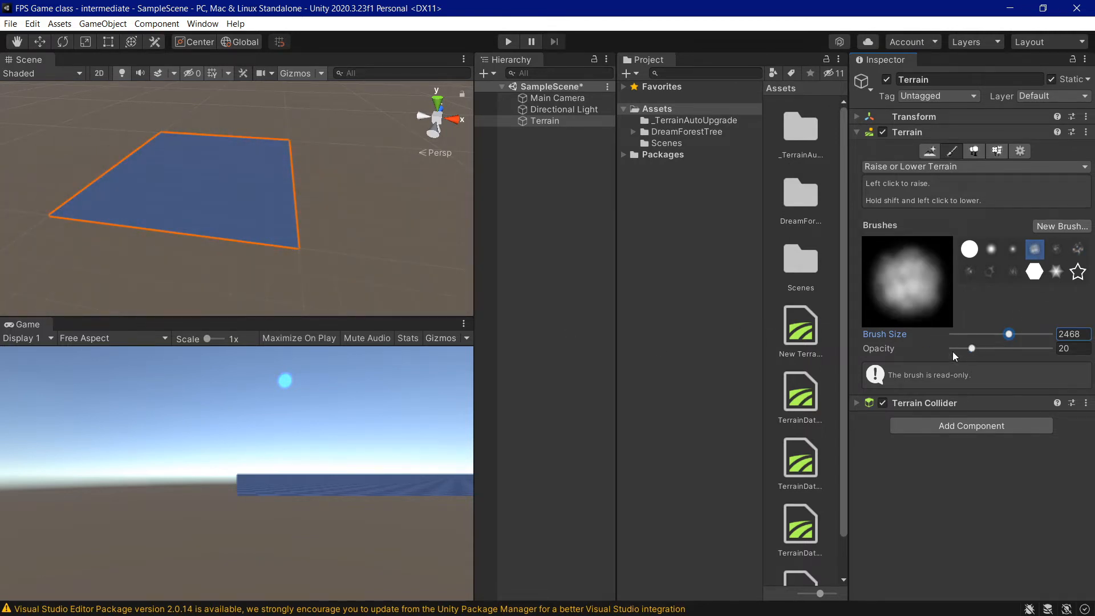
left_click_drag(972, 348, 1029, 348)
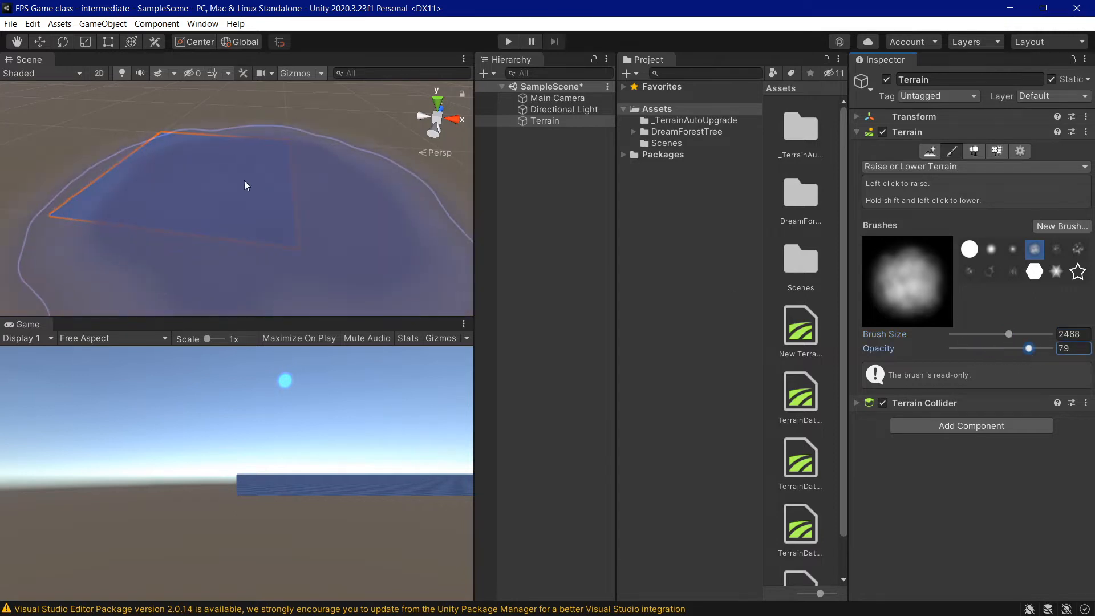
Set the brush opacity to 13.5, choose the scattered blotchy brush and set its size to 862.
left_click(965, 349)
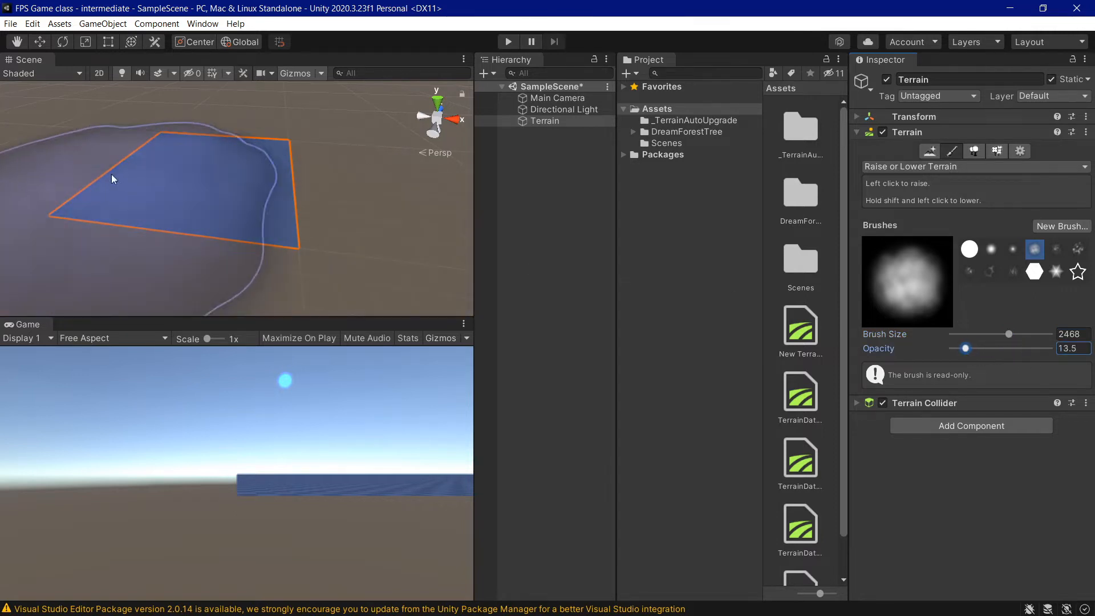
left_click(1078, 249)
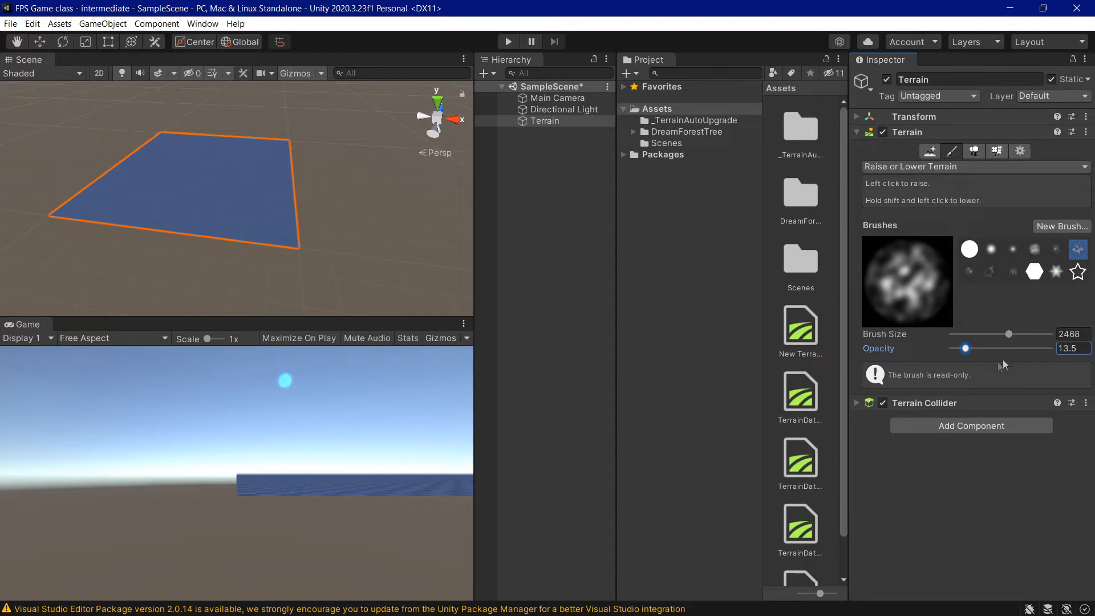
left_click(979, 335)
left_click(993, 335)
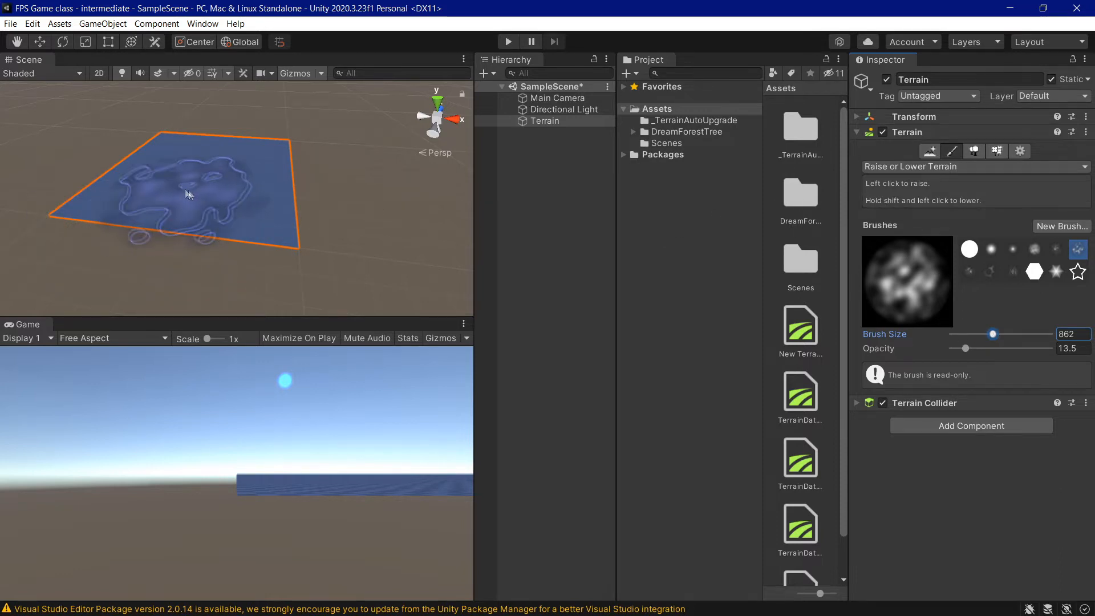
Raise uneven hills across the middle of the terrain with the blotchy brush, and turn off scene lighting in the Scene view.
mouse_move(130, 193)
left_mouse_down()
mouse_move(221, 208)
mouse_move(224, 162)
mouse_move(164, 171)
mouse_move(164, 209)
mouse_move(201, 182)
mouse_move(235, 181)
left_mouse_up()
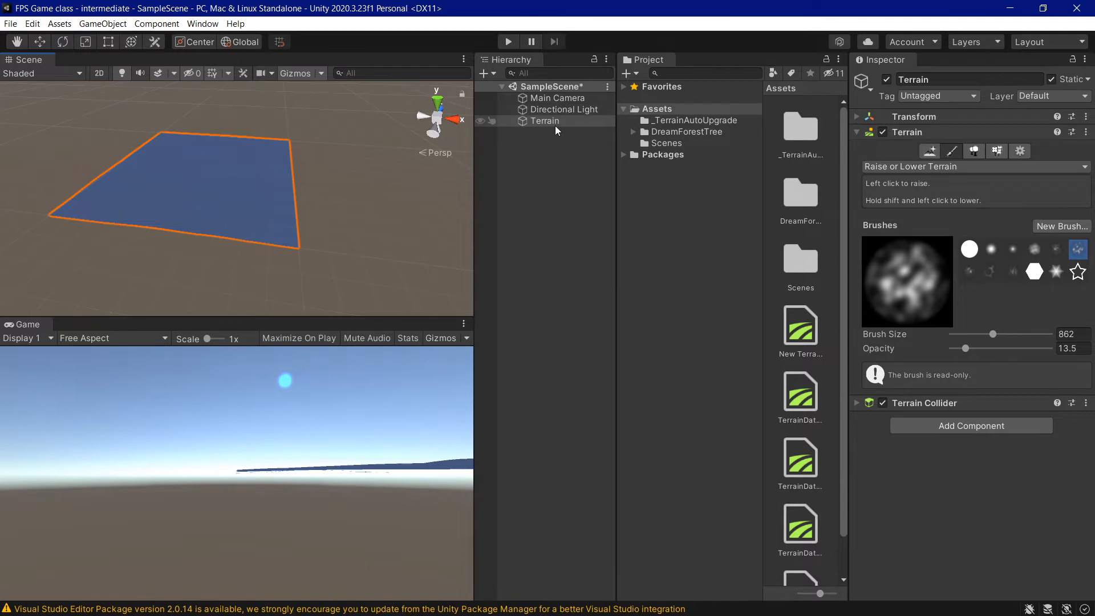
left_click(121, 71)
scroll(238, 196, "up", 3)
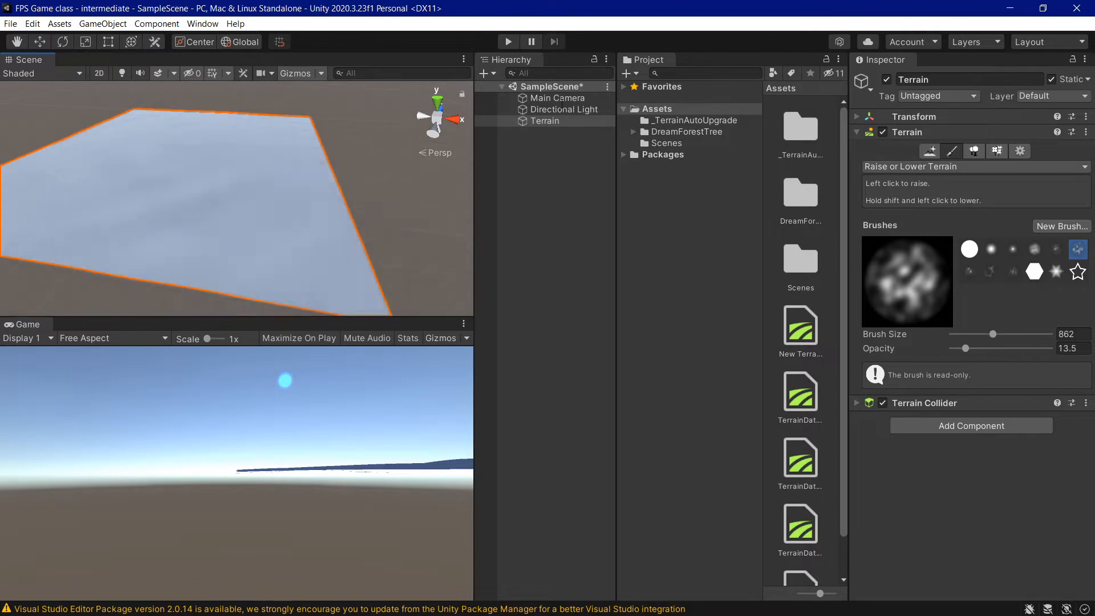
left_click(189, 170)
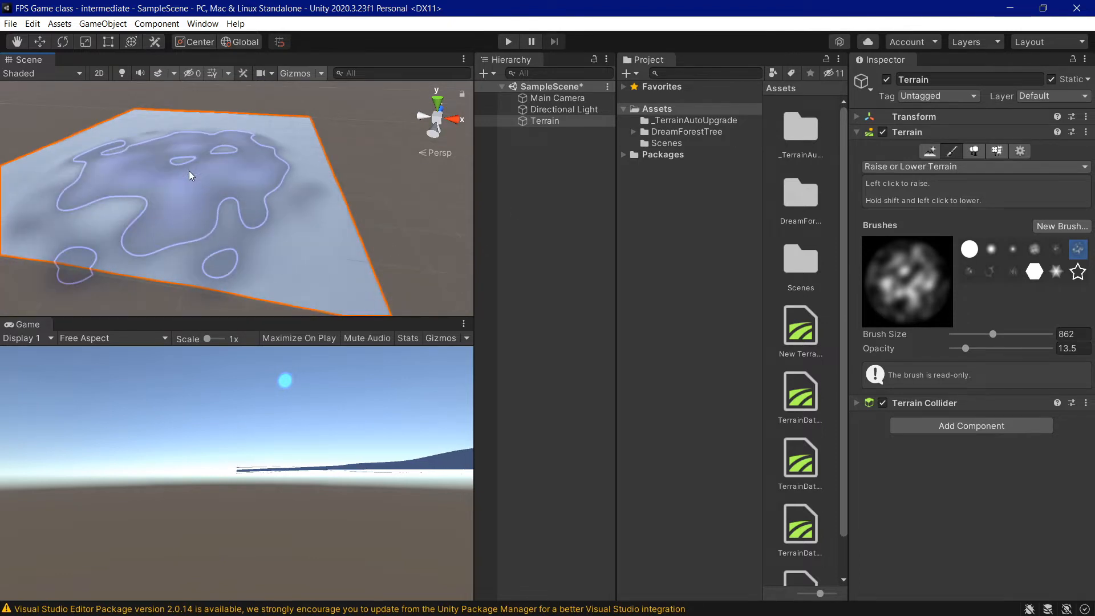
middle_click_drag(197, 170, 257, 189)
mouse_move(256, 190)
right_mouse_down()
mouse_move(222, 186)
mouse_move(228, 178)
right_mouse_up()
mouse_move(228, 178)
middle_mouse_down()
mouse_move(220, 229)
mouse_move(340, 149)
middle_mouse_up()
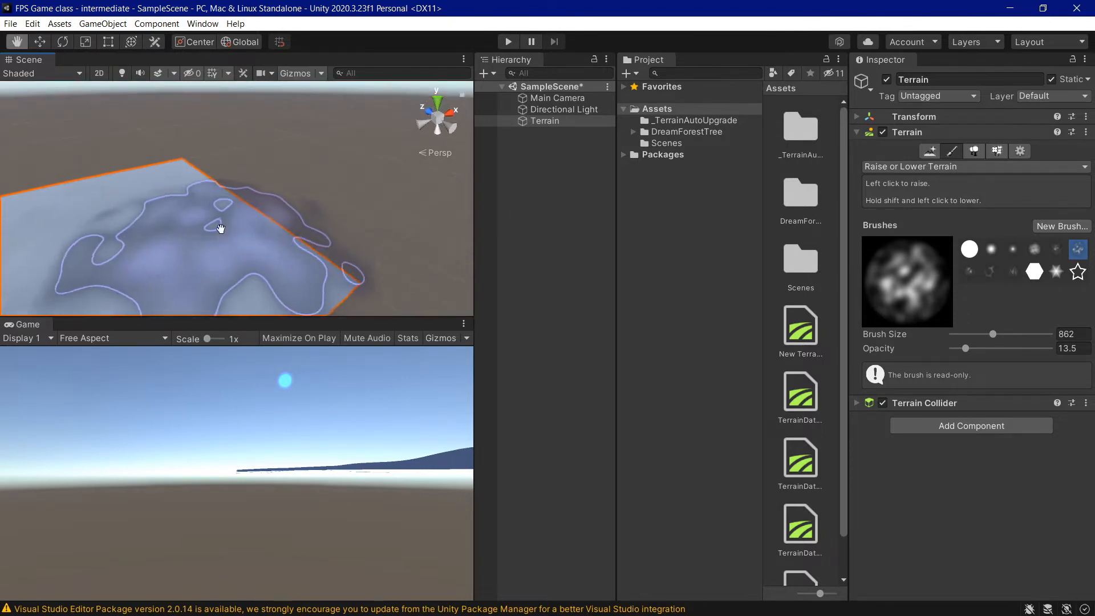
Raise additional hills across the terrain and towards its far edge with the blotchy brush.
scroll(340, 149, "down", 3)
mouse_move(122, 254)
left_mouse_down()
mouse_move(236, 217)
mouse_move(84, 123)
mouse_move(126, 153)
mouse_move(261, 116)
mouse_move(245, 165)
mouse_move(229, 162)
mouse_move(247, 149)
mouse_move(272, 169)
mouse_move(262, 172)
mouse_move(259, 163)
mouse_move(280, 157)
mouse_move(266, 177)
left_mouse_up()
left_click(262, 116)
left_click(257, 117)
Set the brush opacity to 71.6 and raise tall, rugged hills over the whole terrain with the blotchy brush.
scroll(280, 157, "down", 5)
left_click_drag(990, 348, 1021, 348)
mouse_move(285, 199)
left_mouse_down()
mouse_move(244, 169)
mouse_move(254, 174)
mouse_move(267, 156)
mouse_move(194, 149)
left_mouse_up()
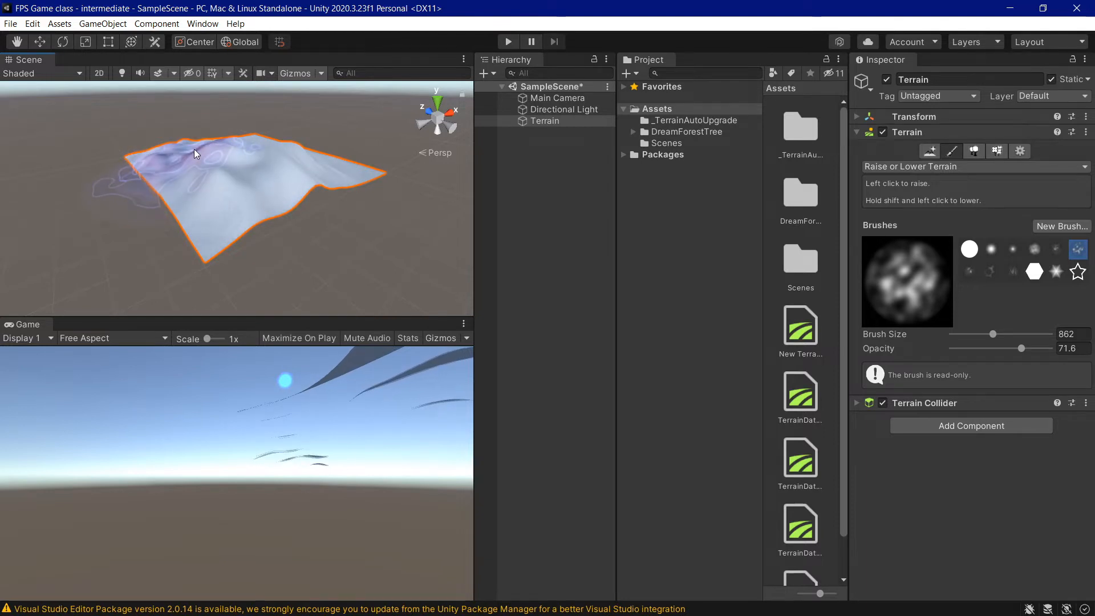
middle_click_drag(302, 187, 177, 282)
mouse_move(137, 251)
left_mouse_down()
mouse_move(153, 228)
mouse_move(156, 246)
mouse_move(181, 258)
left_mouse_up()
middle_click_drag(184, 259, 303, 221)
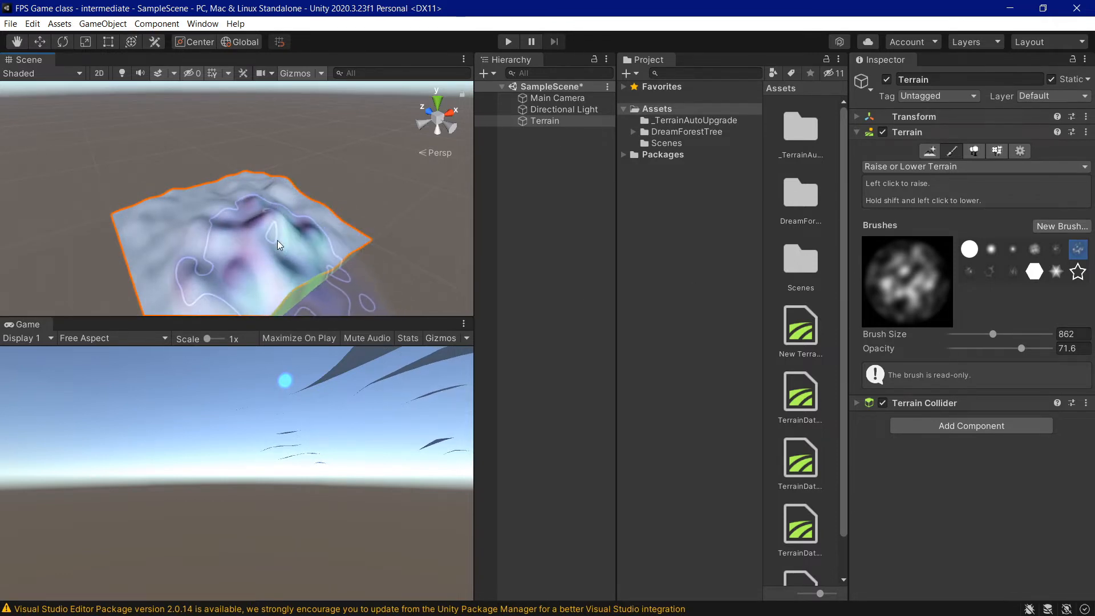
mouse_move(279, 204)
left_mouse_down()
mouse_move(272, 221)
mouse_move(277, 206)
mouse_move(259, 214)
mouse_move(258, 196)
mouse_move(246, 234)
mouse_move(275, 198)
mouse_move(190, 241)
mouse_move(268, 269)
mouse_move(265, 234)
mouse_move(243, 218)
mouse_move(242, 198)
mouse_move(159, 222)
left_mouse_up()
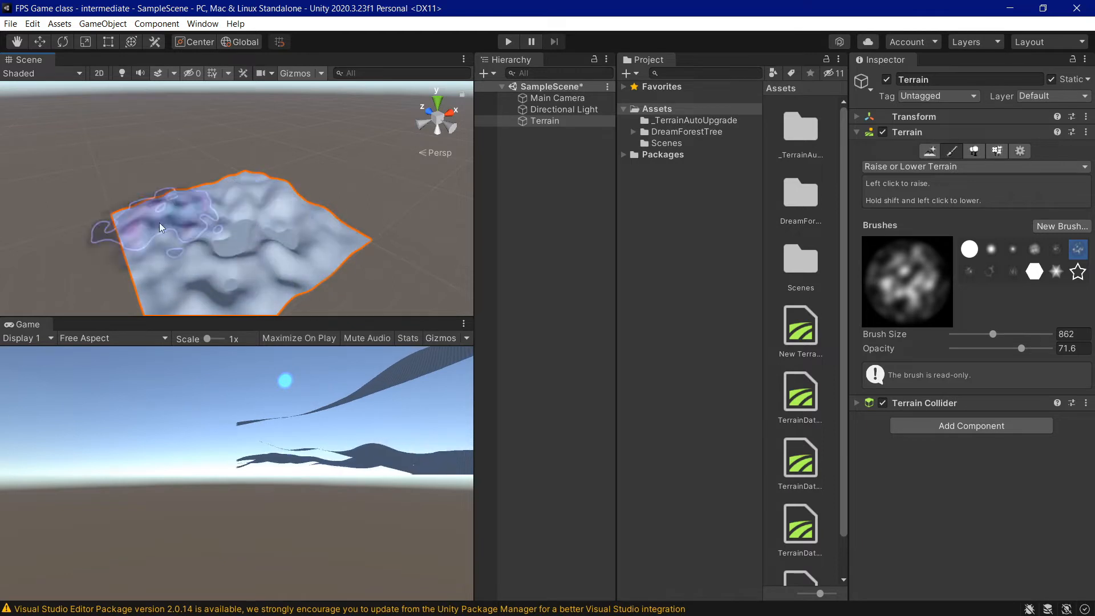
Choose the solid round brush and lower all the hills until the terrain is flat.
left_click(970, 248)
mouse_move(298, 253)
left_mouse_down("shift")
mouse_move(239, 197)
mouse_move(283, 207)
mouse_move(215, 218)
mouse_move(168, 269)
mouse_move(269, 303)
mouse_move(137, 272)
left_mouse_up("shift")
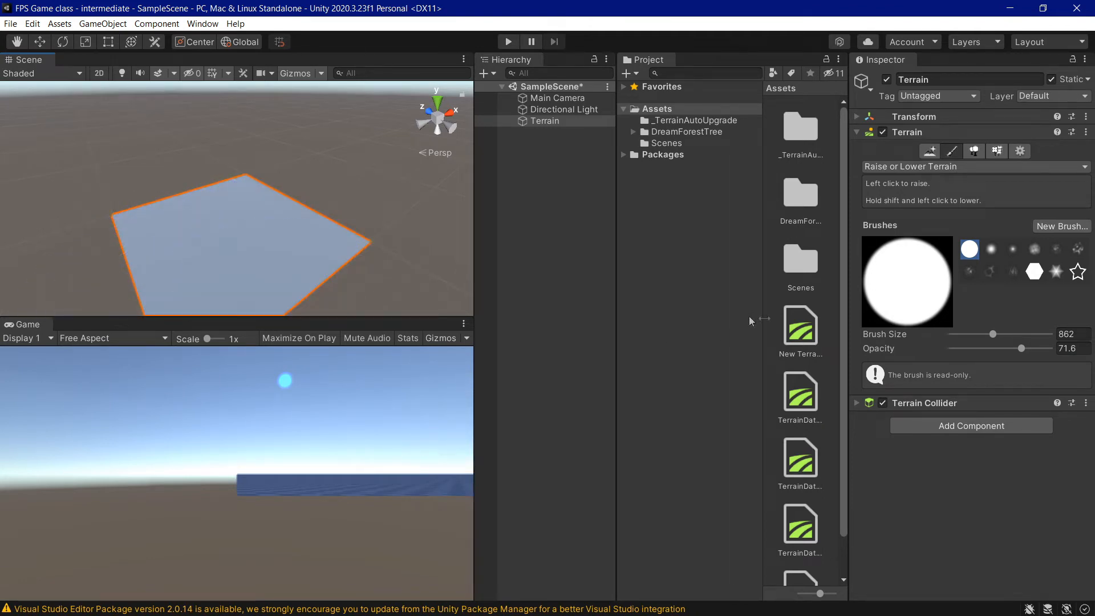
Choose the scattered blotchy brush, set its opacity to 20.9 and raise slight bumps across the flattened terrain.
left_click(1033, 251)
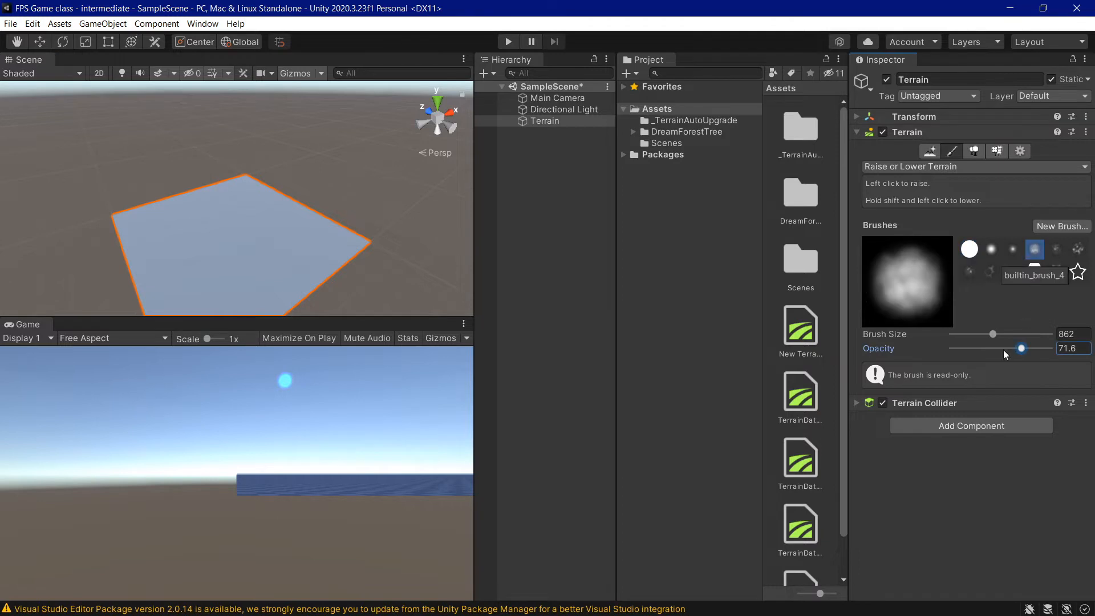
left_click(1076, 251)
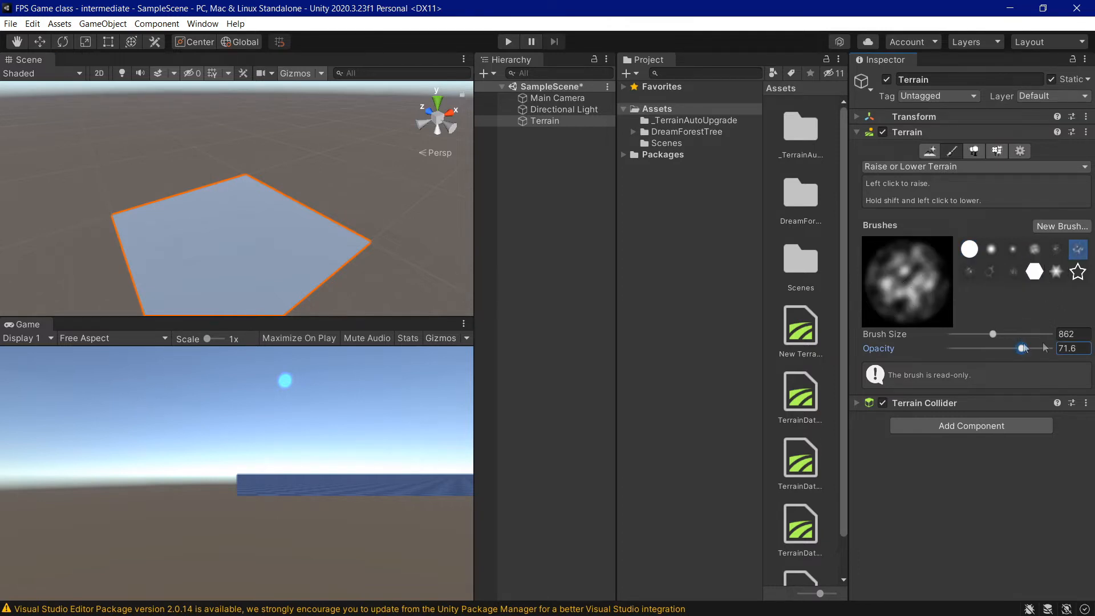
left_click_drag(1032, 349, 972, 348)
left_click(145, 222)
left_click(238, 230)
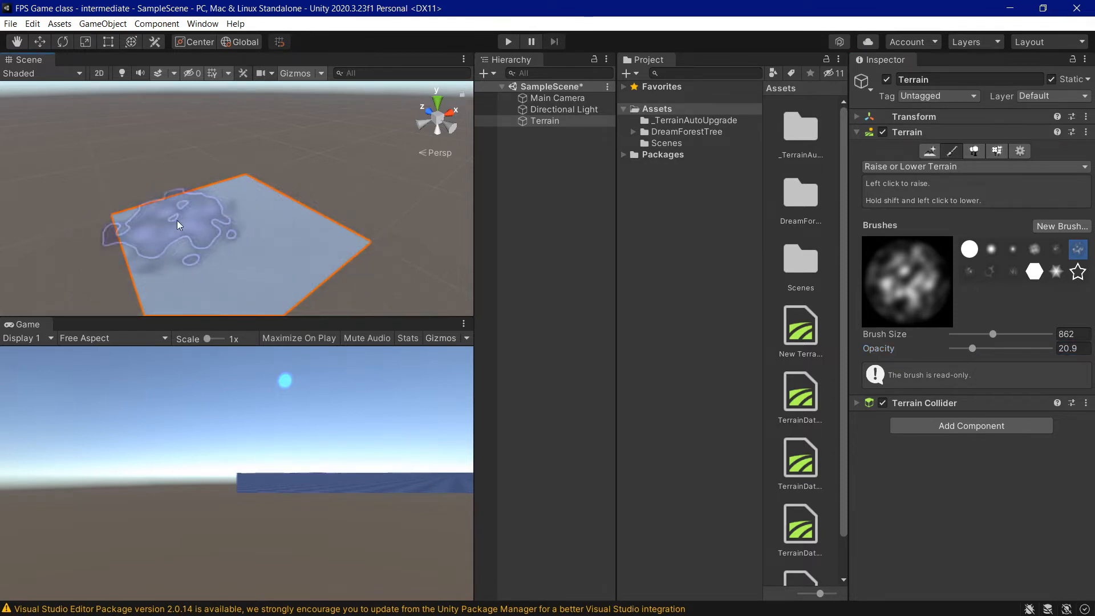
left_click(304, 257)
scroll(324, 257, "up", 3)
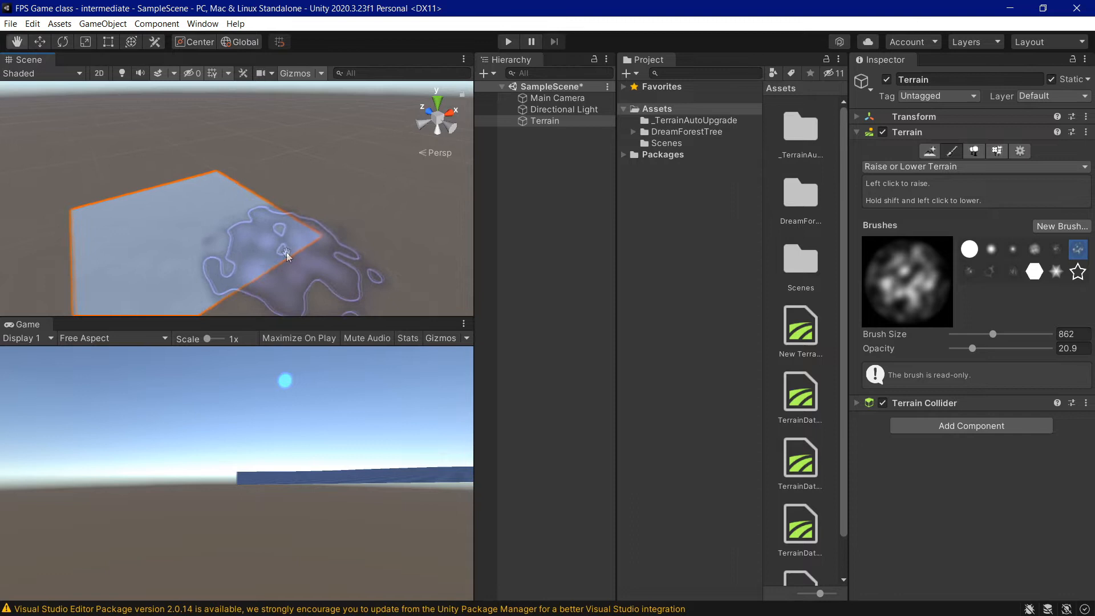
mouse_move(286, 253)
left_mouse_down("alt")
mouse_move(307, 241)
mouse_move(196, 241)
mouse_move(276, 291)
left_mouse_up("alt")
scroll(276, 294, "down", 3)
left_click(163, 236)
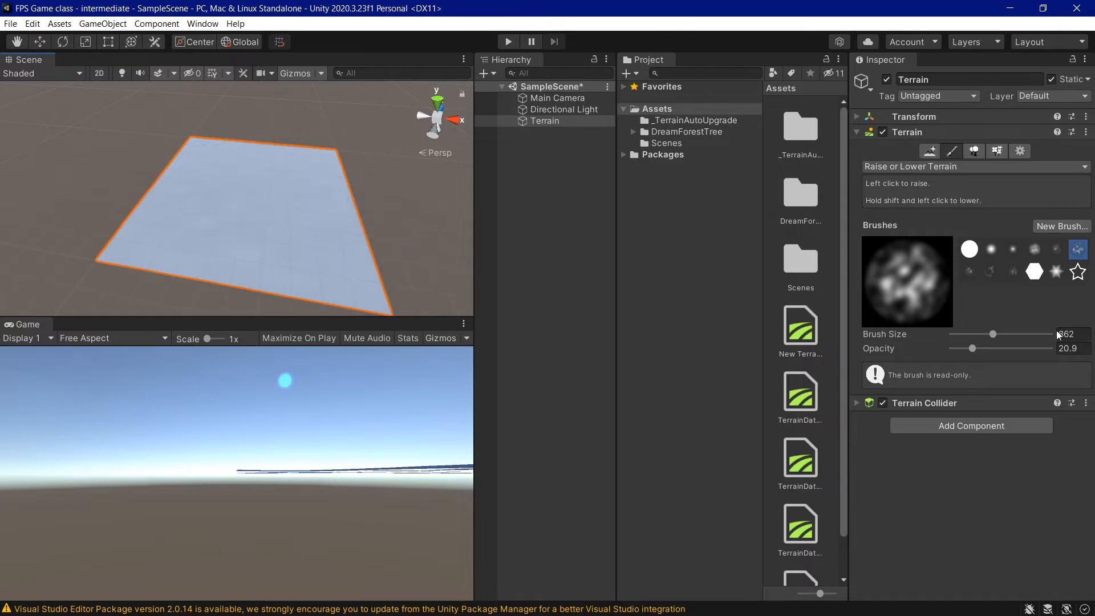
Switch the terrain tool to Paint Texture and start creating a new terrain layer.
left_click(956, 170)
left_click(920, 209)
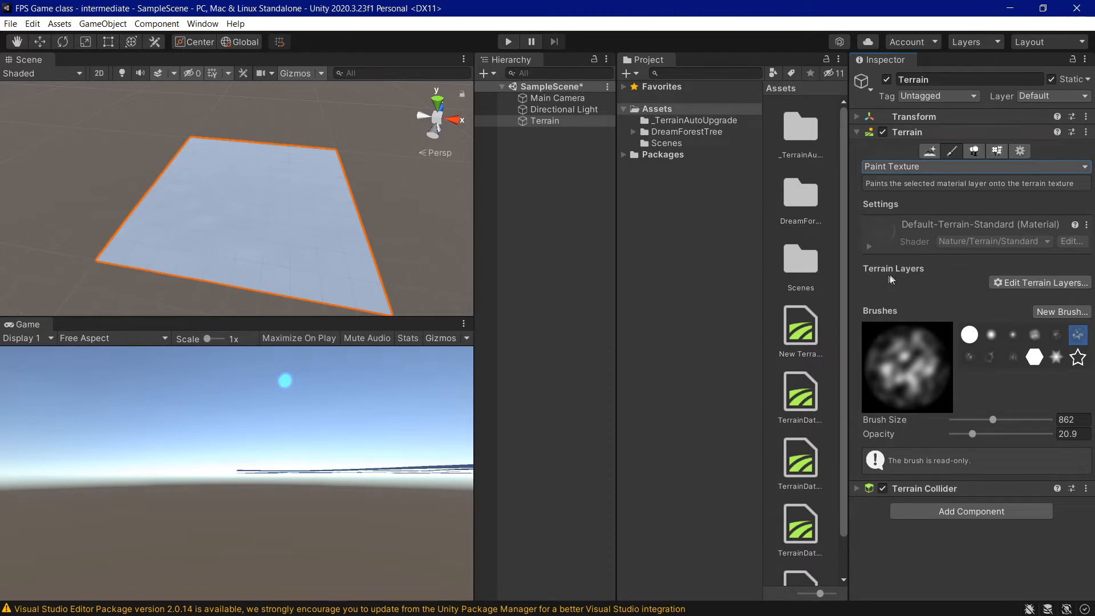
left_click(1025, 284)
left_click(1020, 286)
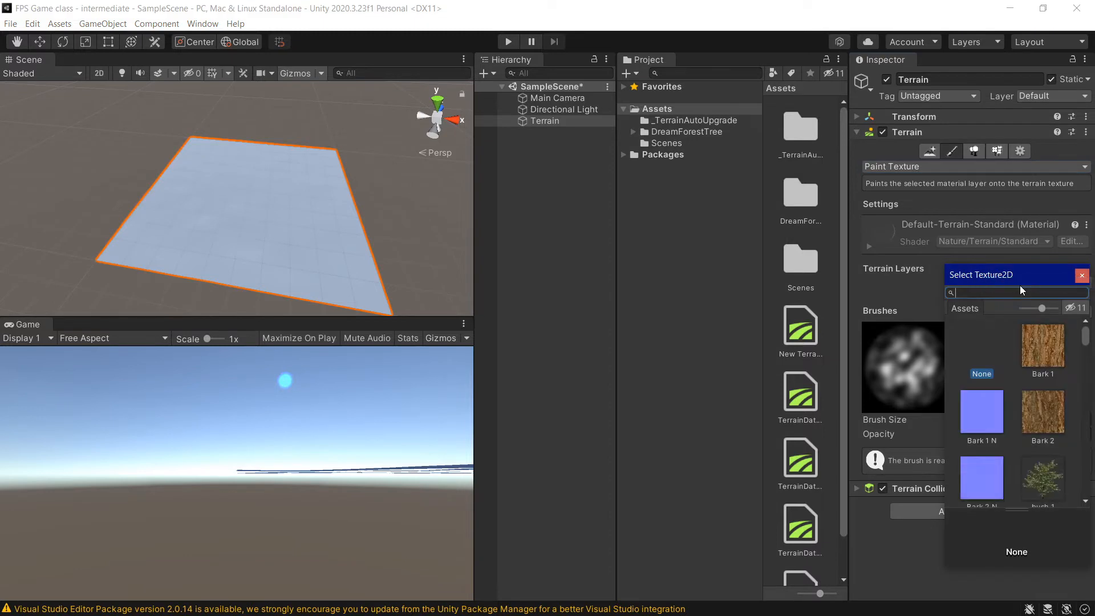
Search the textures for "grass" and preview Grass 1 and Grass 3, leaving Grass 3 selected.
left_click_drag(1018, 282, 827, 224)
scroll(826, 307, "down", 5)
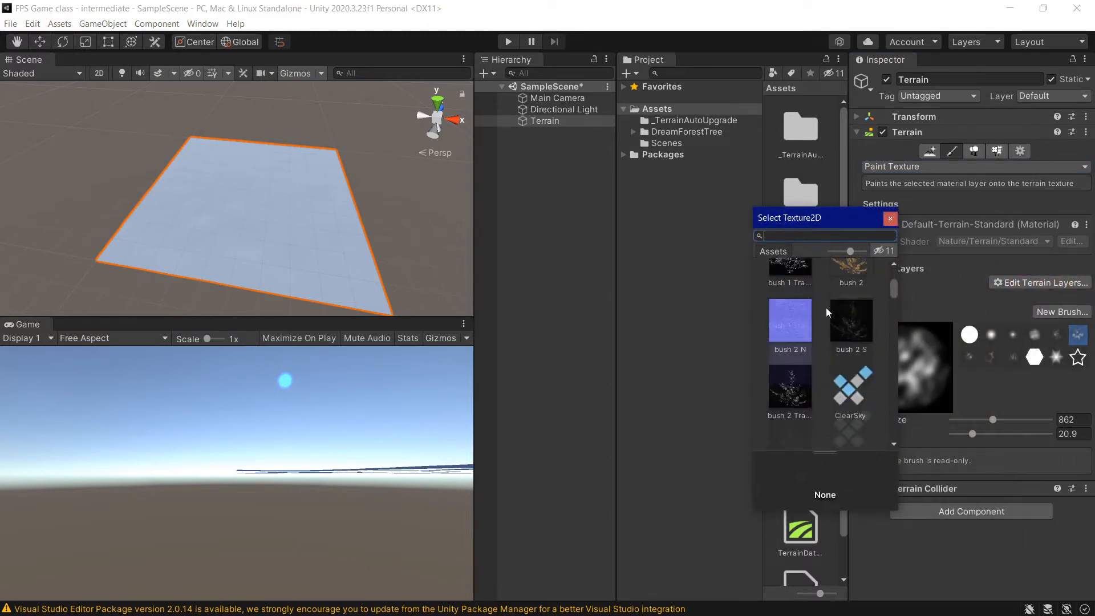
scroll(826, 307, "up", 5)
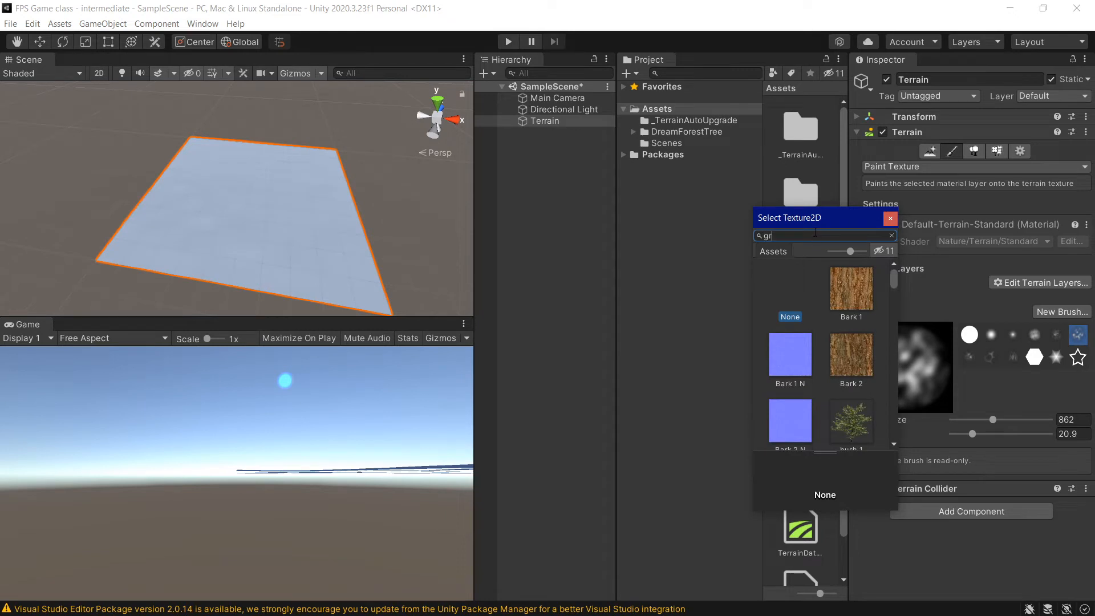
type("ass")
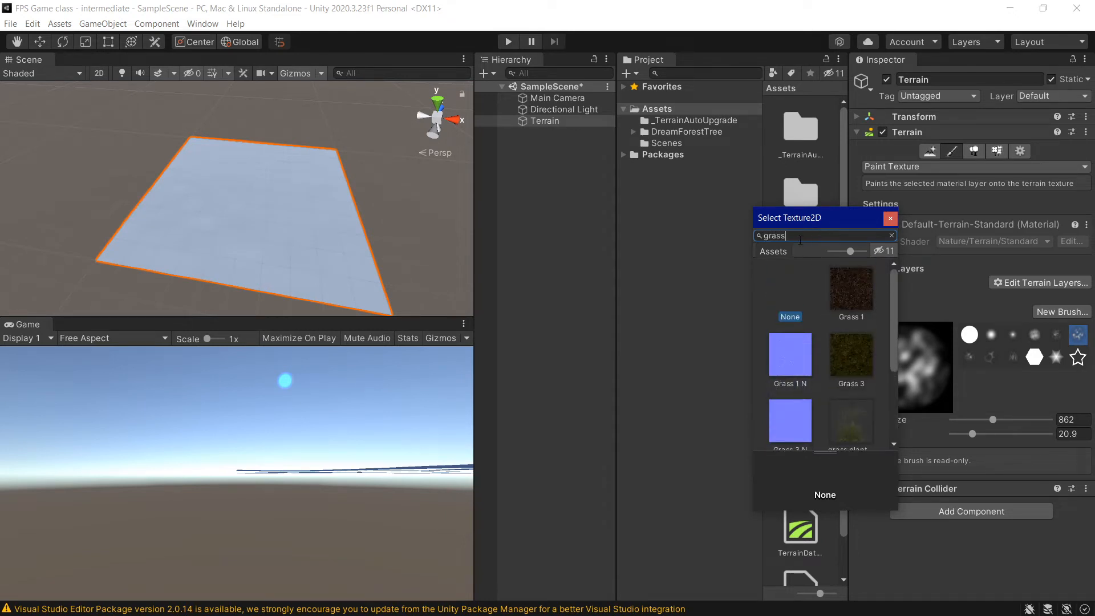
left_click(845, 285)
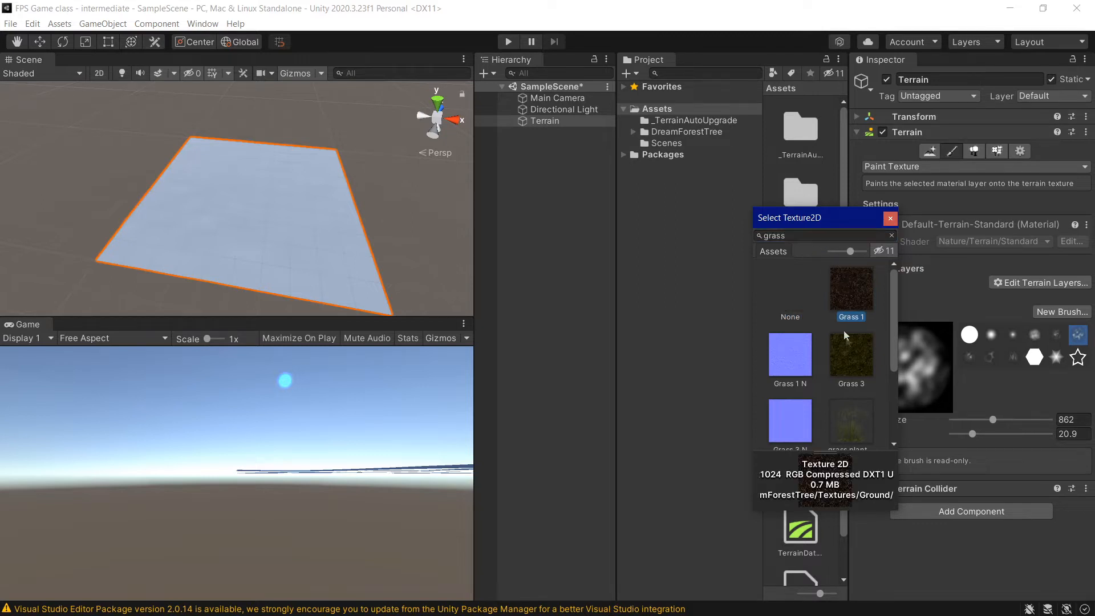
left_click(847, 342)
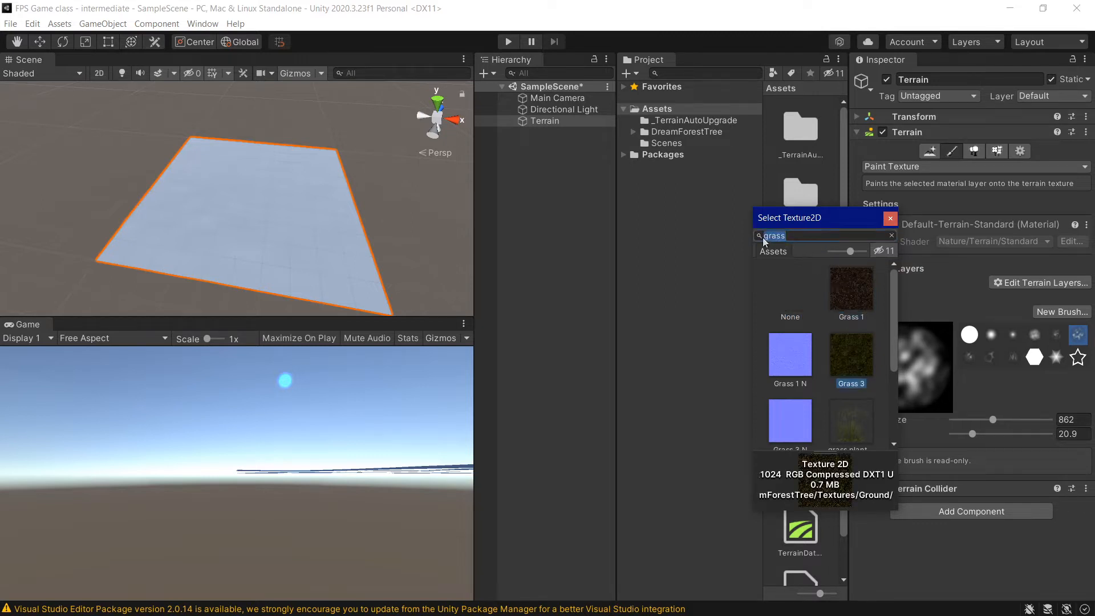
Clear the texture search and look through the full list of textures for a ground texture.
key("BackSpace")
key("BackSpace")
key("BackSpace")
key("BackSpace")
key("BackSpace")
scroll(834, 335, "down", 10)
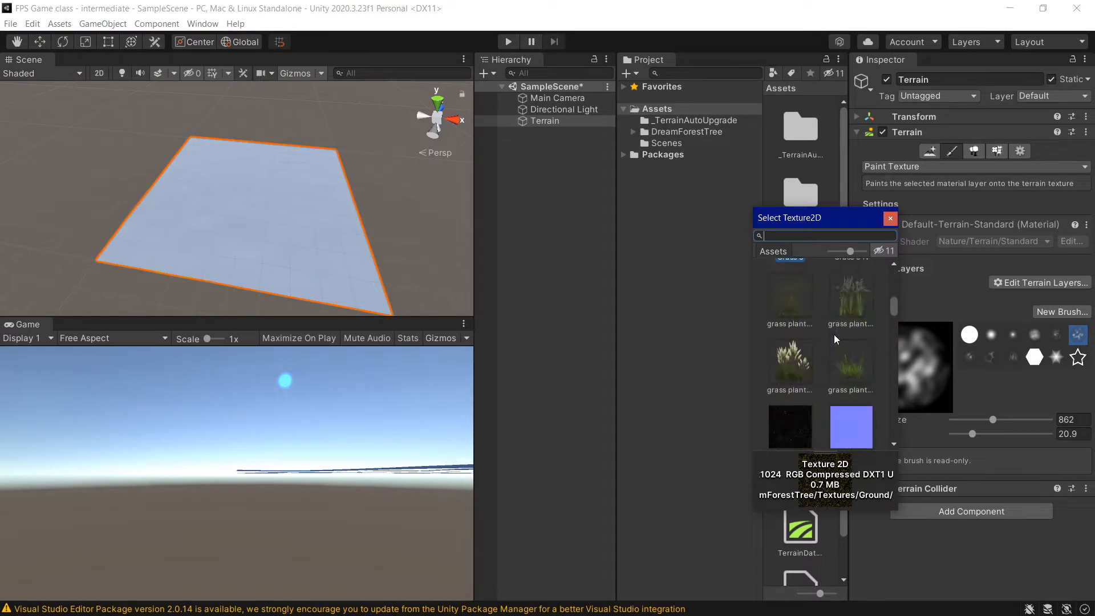
scroll(846, 338, "down", 8)
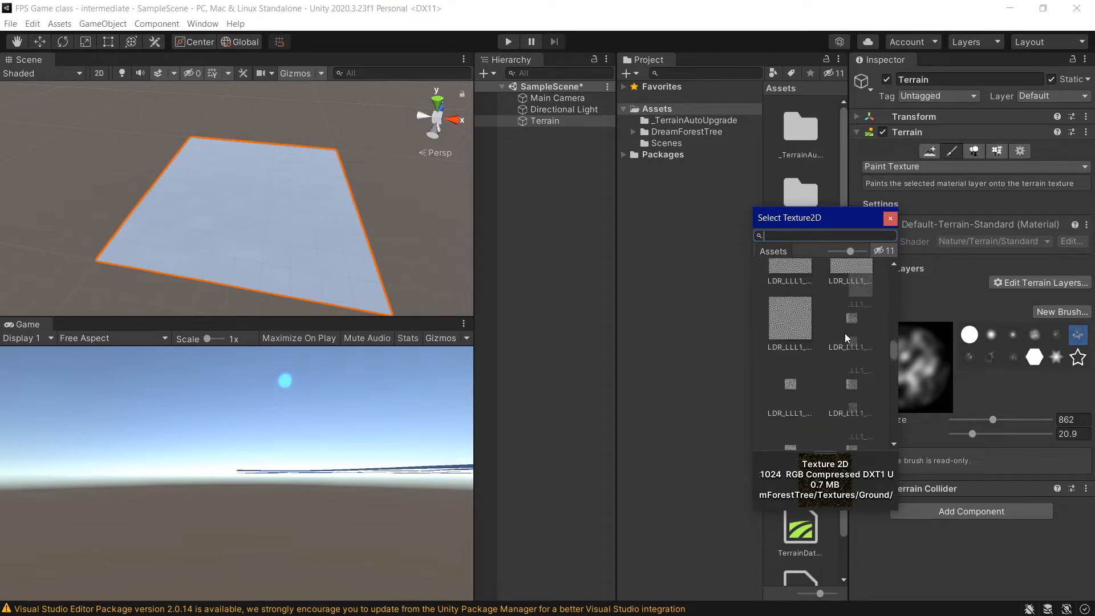
scroll(845, 338, "down", 8)
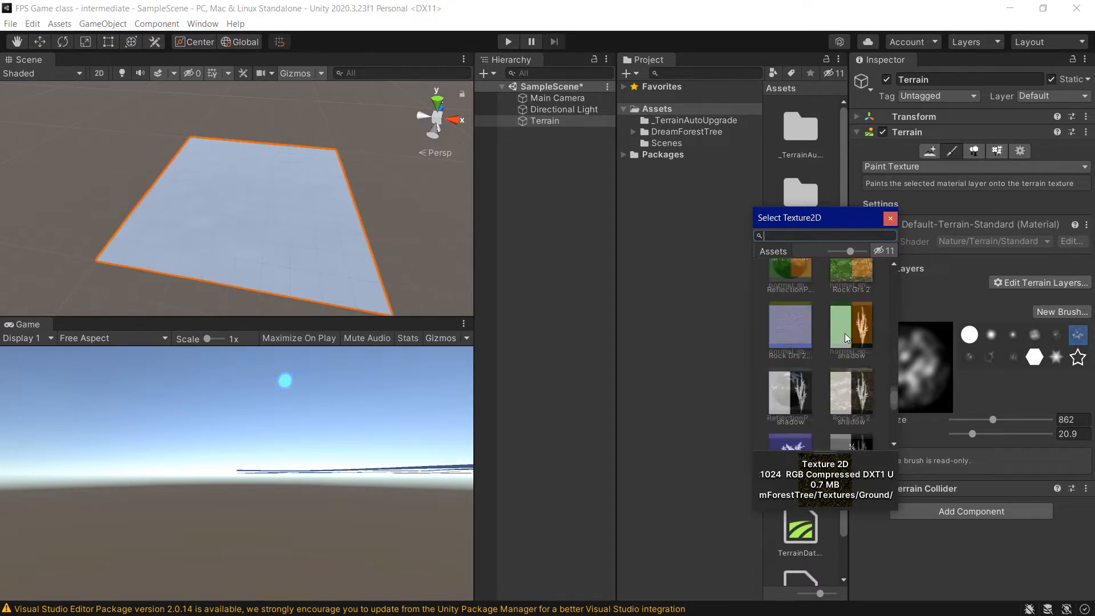
scroll(847, 338, "down", 8)
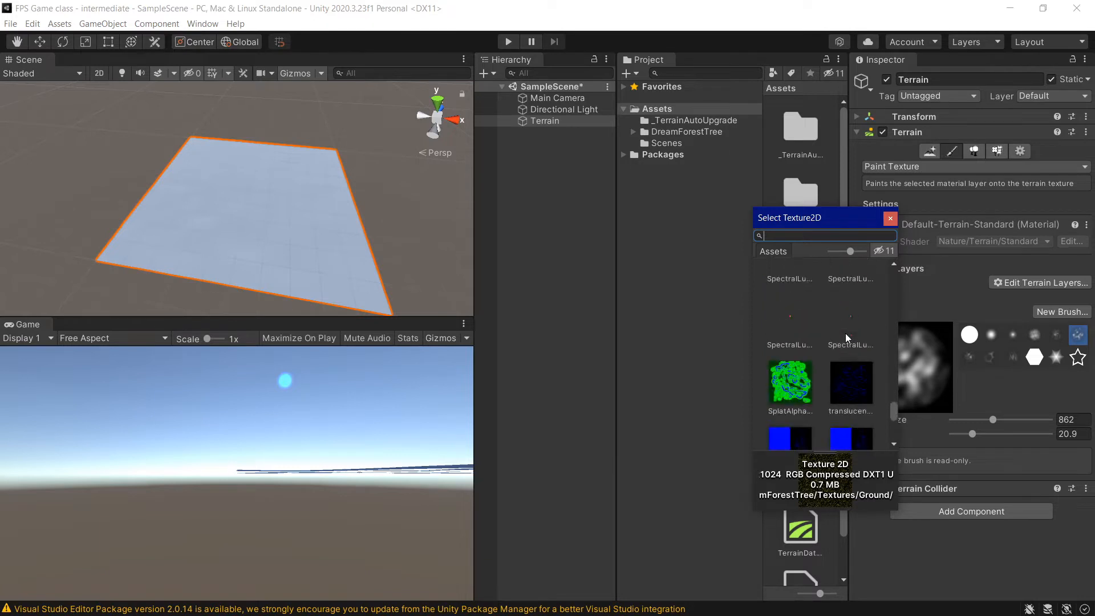
scroll(845, 338, "up", 10)
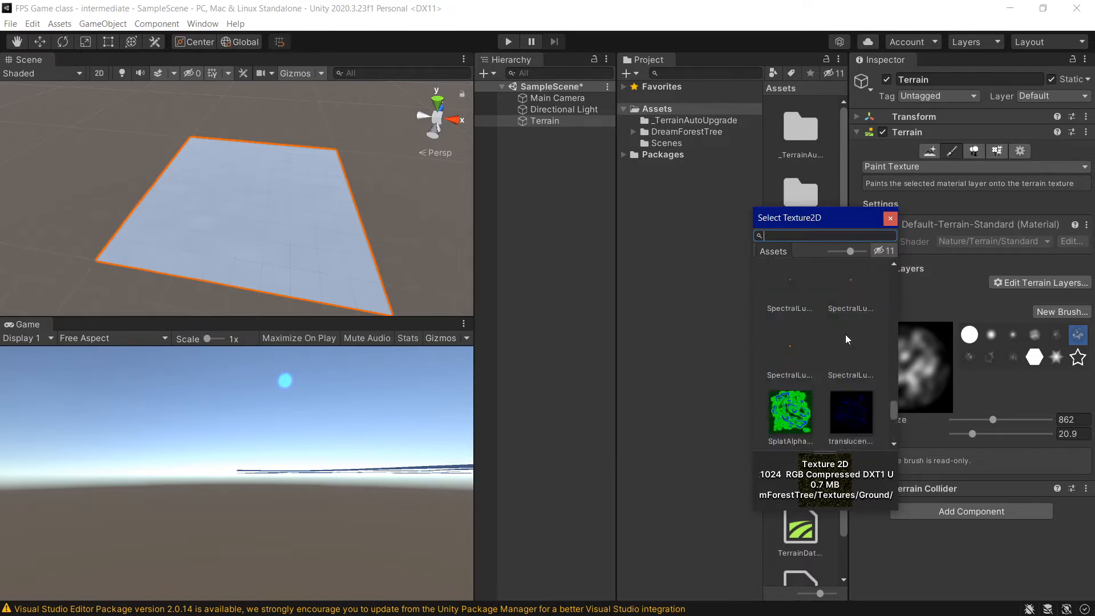
Search the textures for "grass" again and create the terrain layer from the selected Grass 3 texture.
left_click_drag(894, 392, 885, 272)
left_click(834, 237)
type("grass")
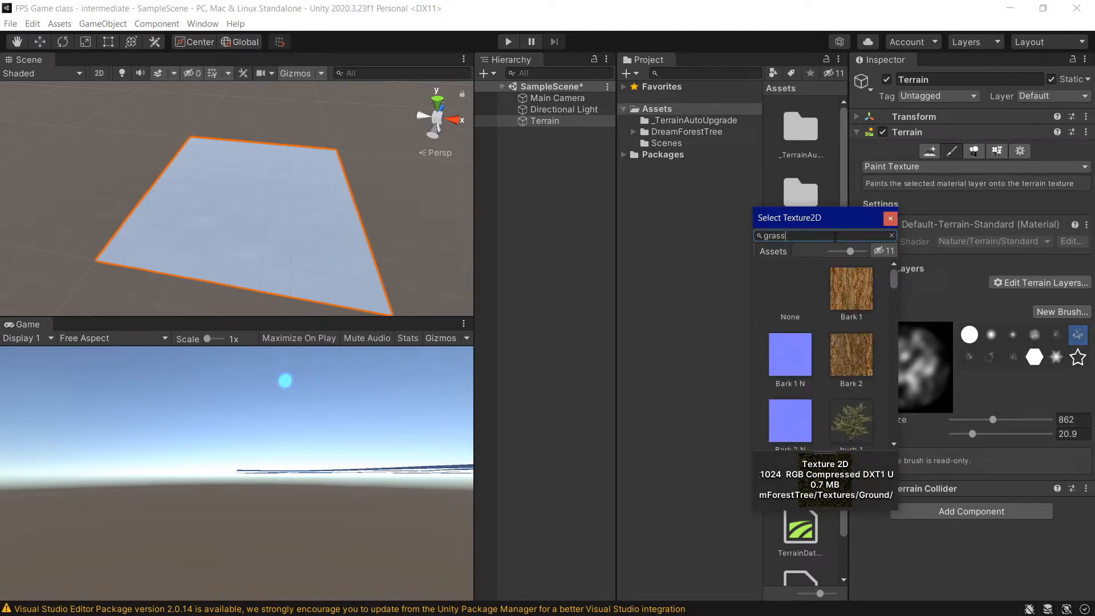
key("Return")
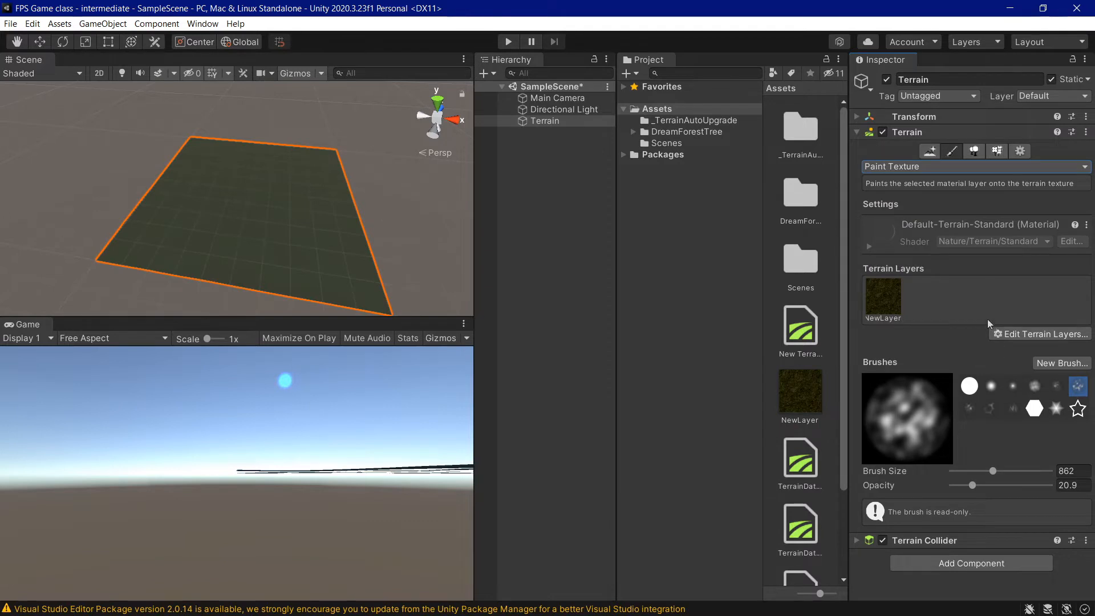
Select the Grass 3 terrain layer and remove it from the terrain.
left_click(895, 300)
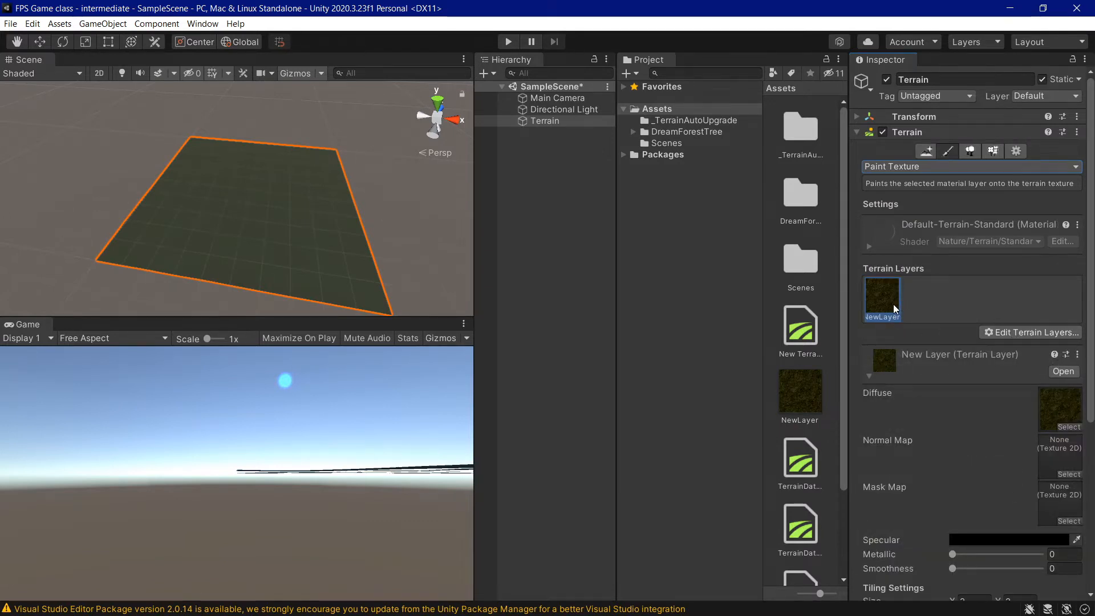
left_click(994, 333)
left_click(1007, 337)
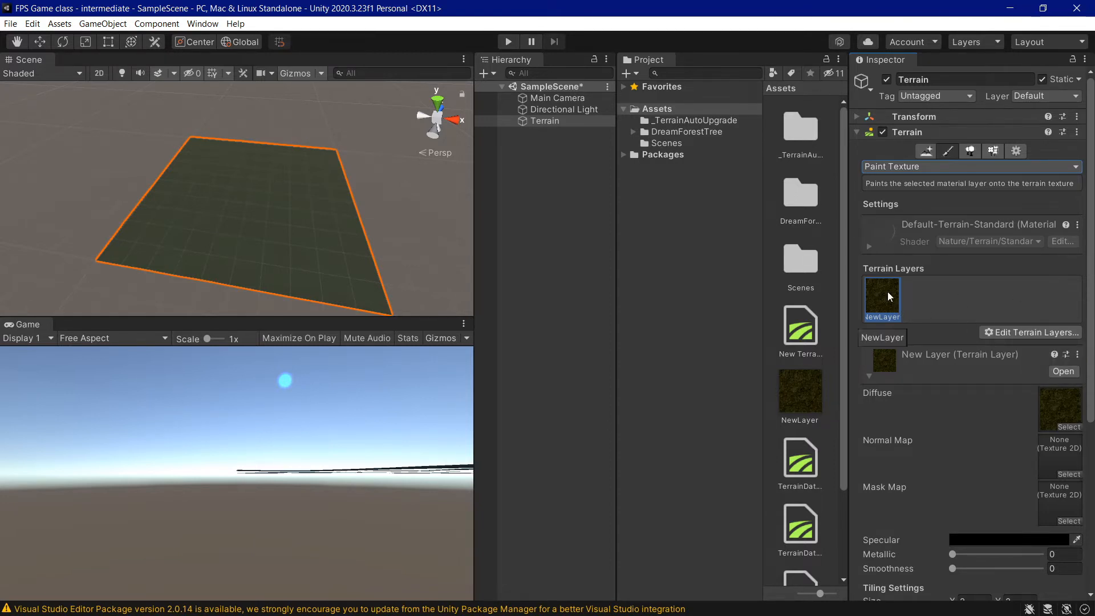
left_click(1003, 332)
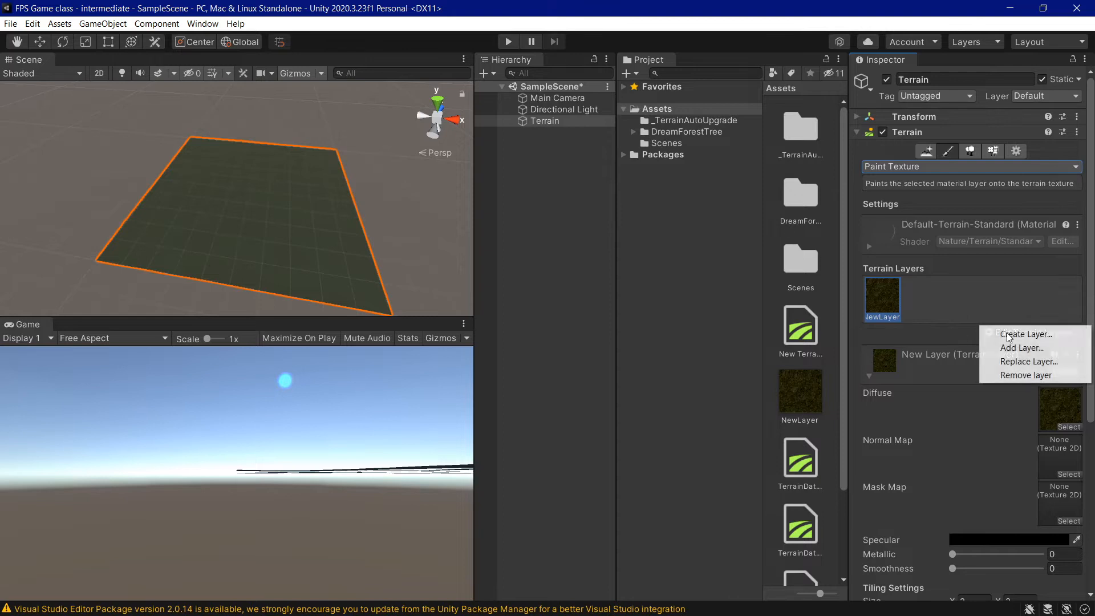
left_click(1050, 370)
Create a new terrain layer, search the textures for "grass" and apply the Grass 1 texture to it.
left_click(1036, 289)
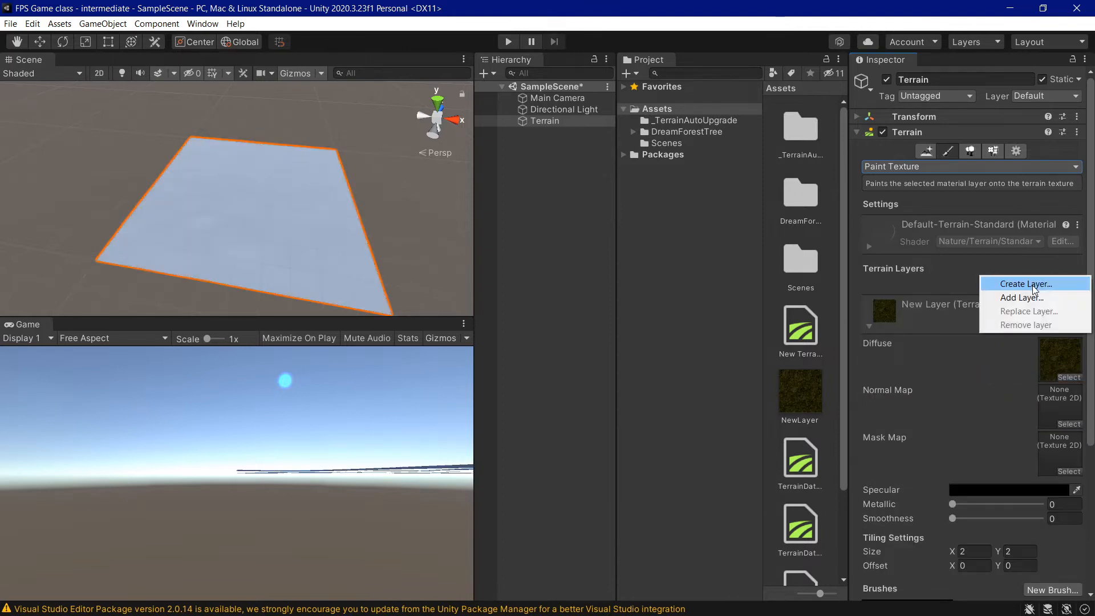
left_click(1026, 284)
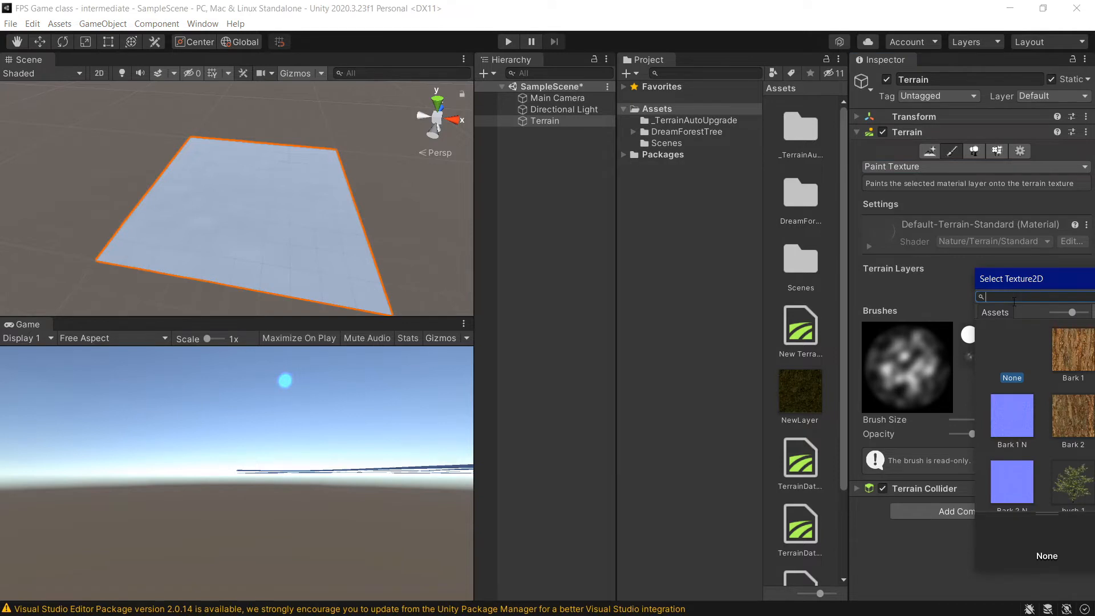
left_click_drag(1025, 289, 927, 278)
type("ass")
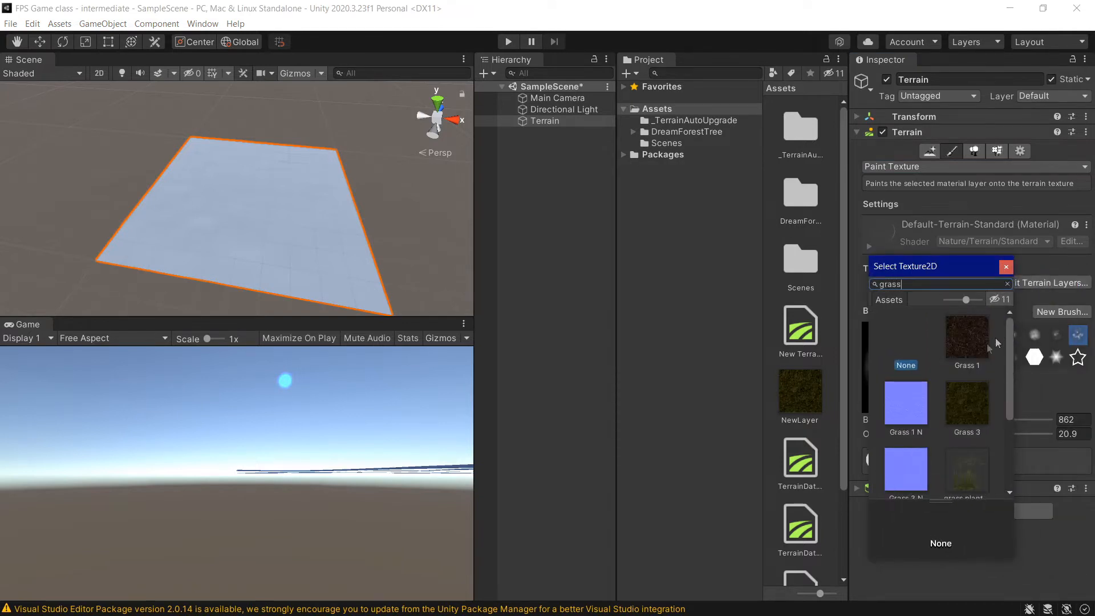
left_click(966, 337)
left_click(974, 399)
scroll(974, 397, "down", 1)
scroll(979, 423, "up", 1)
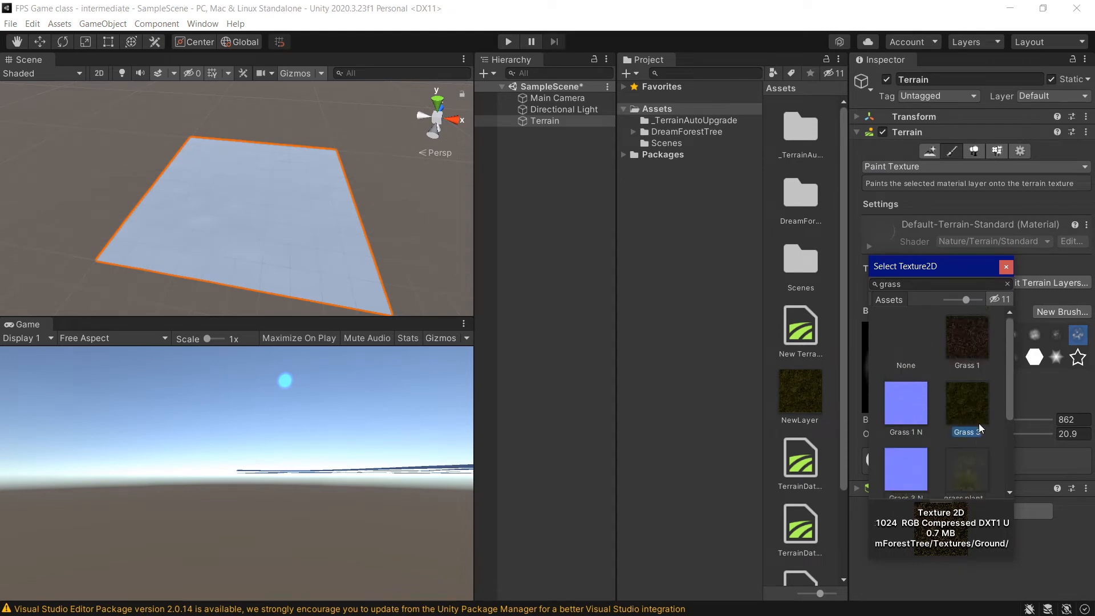
left_click(950, 341)
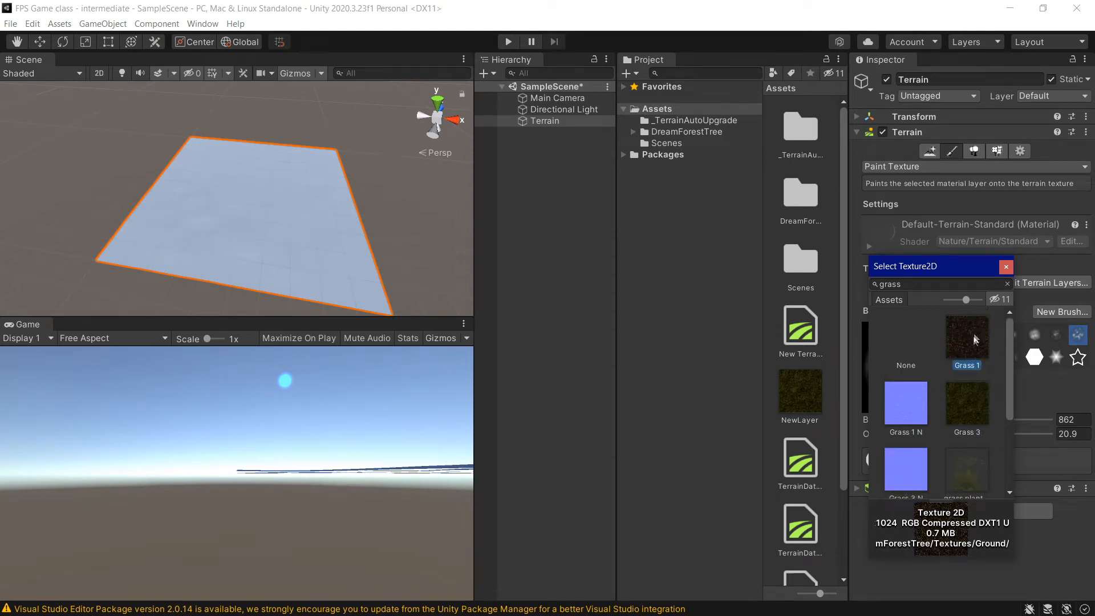
double_click(974, 337)
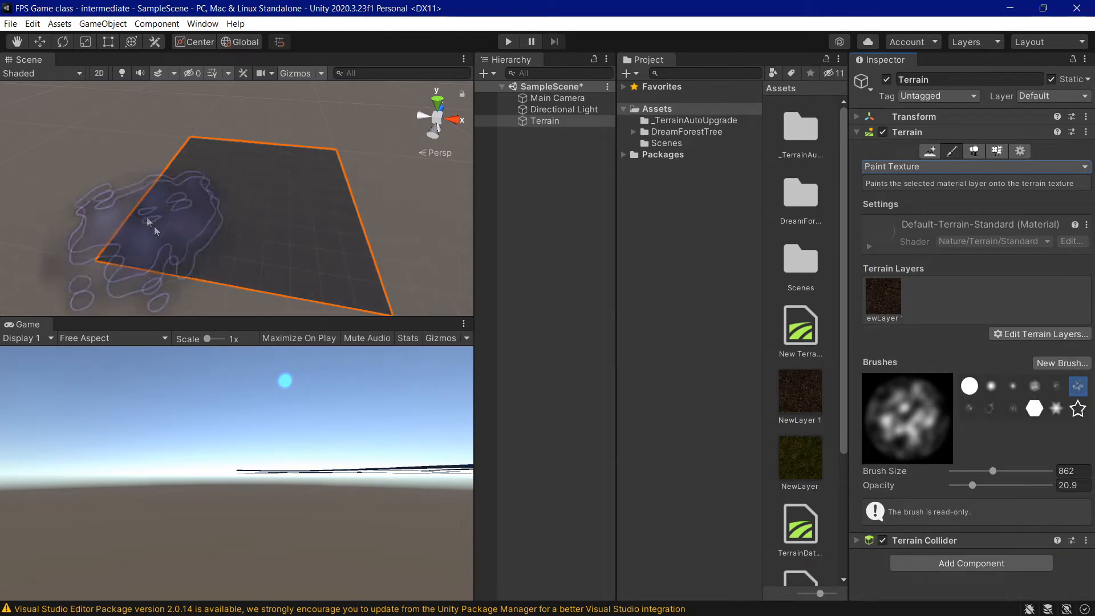
scroll(147, 220, "up", 10)
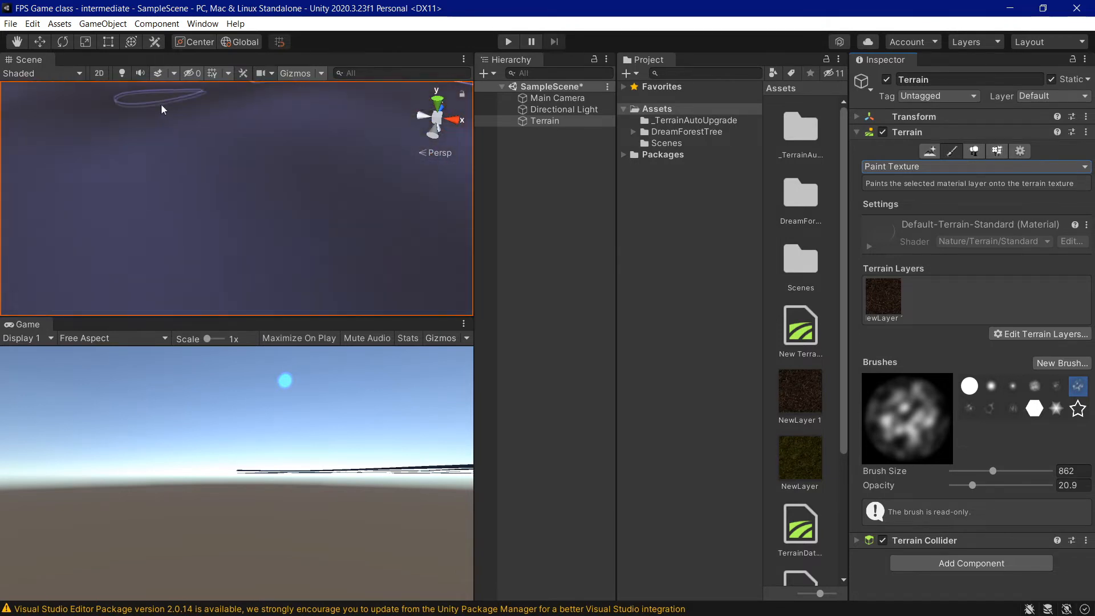
right_click_drag(161, 109, 196, 275)
scroll(339, 167, "down", 8)
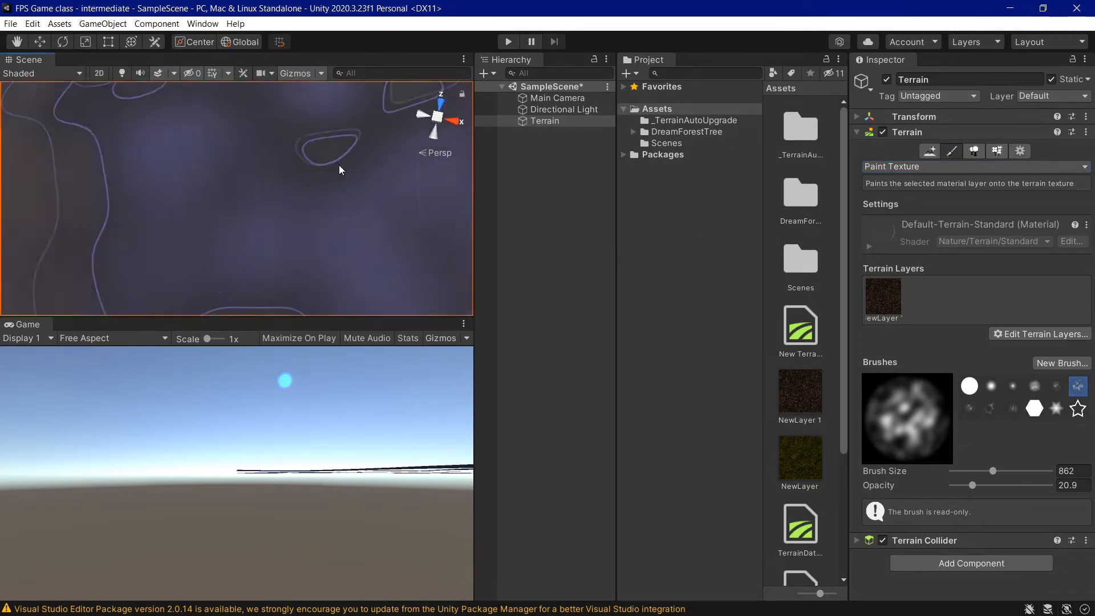
scroll(339, 165, "down", 10)
right_click_drag(330, 241, 344, 84)
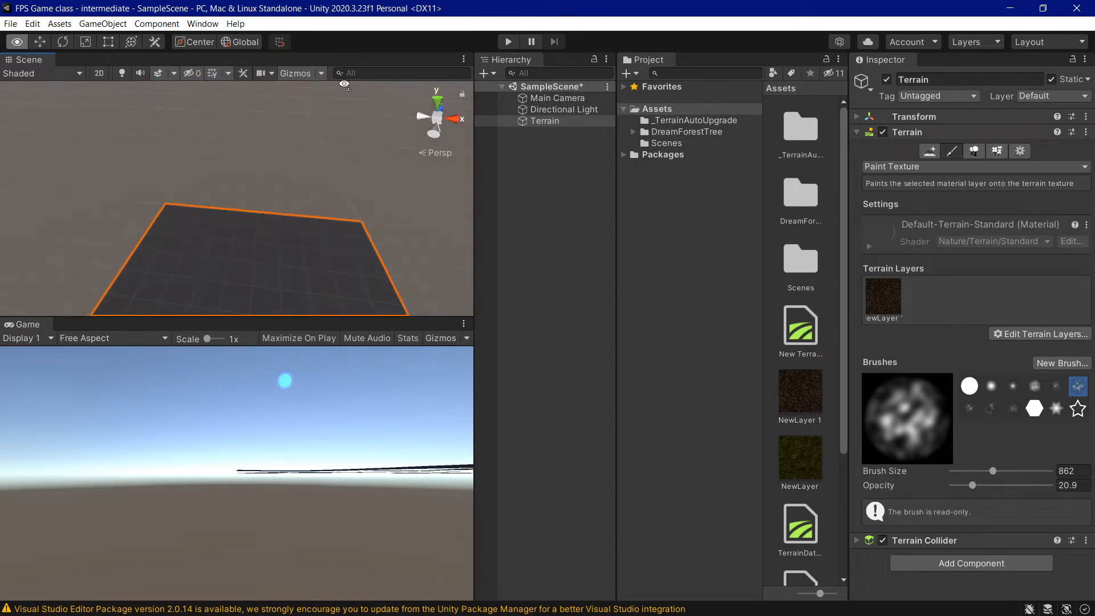
Select the Grass 1 terrain layer and remove it from the terrain.
scroll(338, 240, "up", 5)
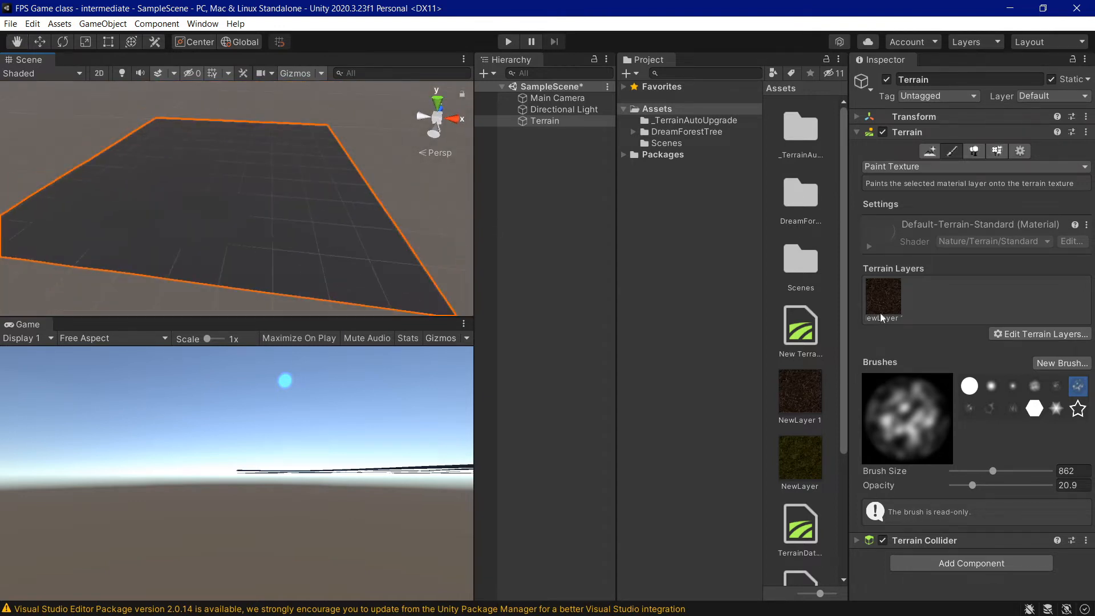
left_click(882, 316)
left_click(1030, 334)
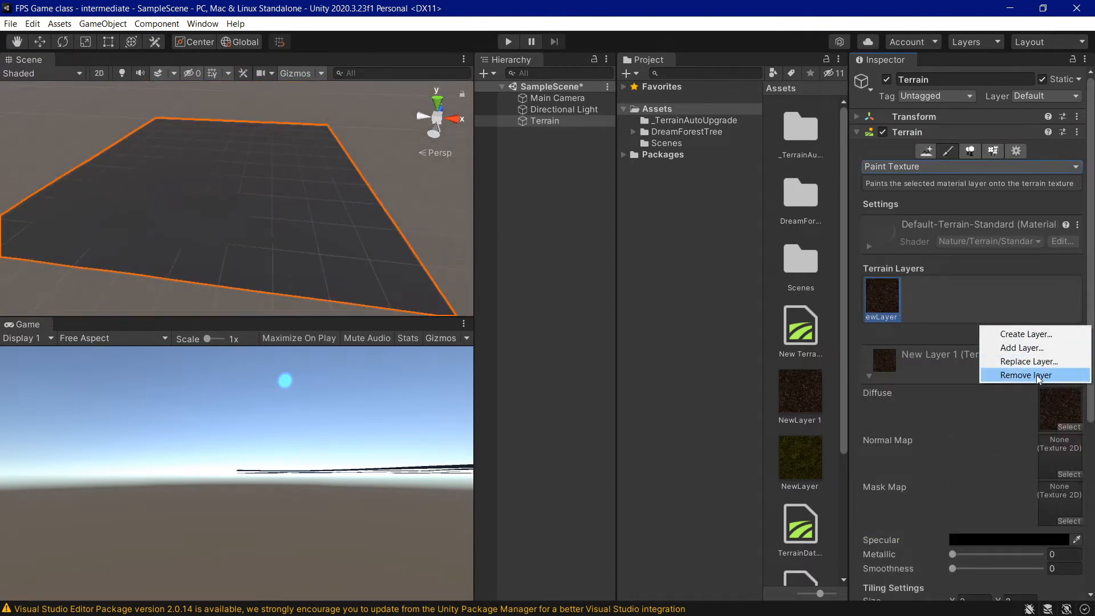
left_click(1036, 375)
Create a new terrain layer, search the textures for "grass" and apply the Grass 3 texture to it.
left_click(1025, 288)
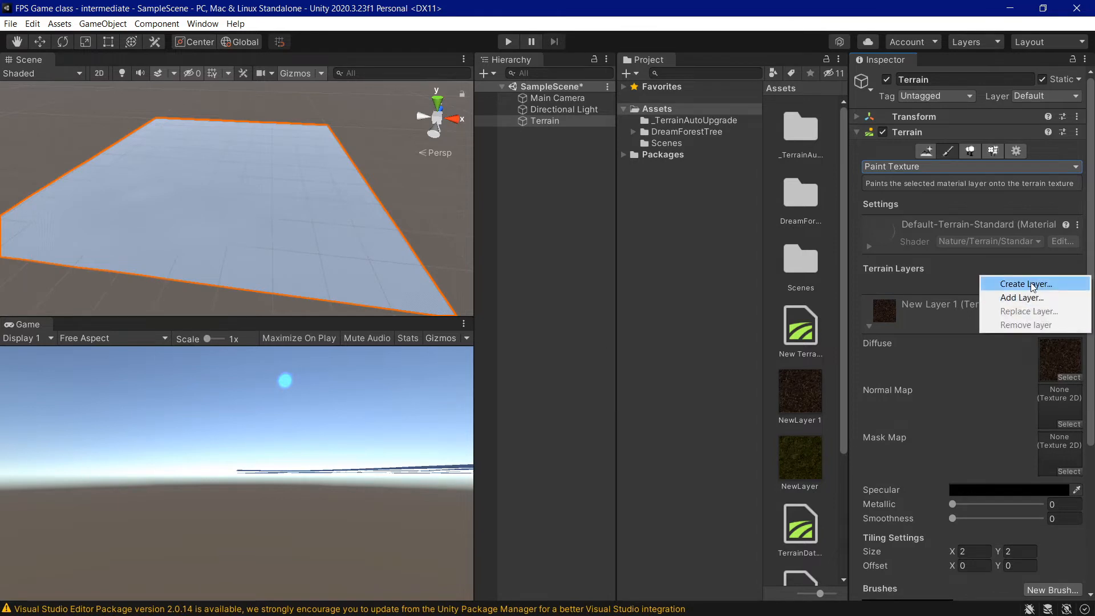
left_click(1027, 284)
type("grass")
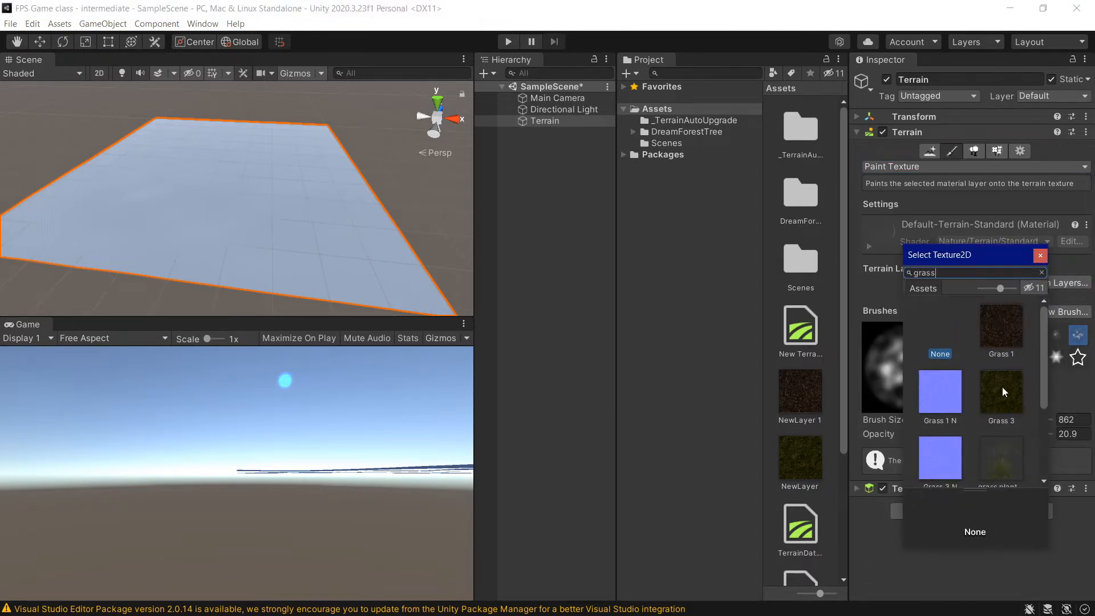
scroll(1001, 377, "down", 1)
left_click(1003, 365)
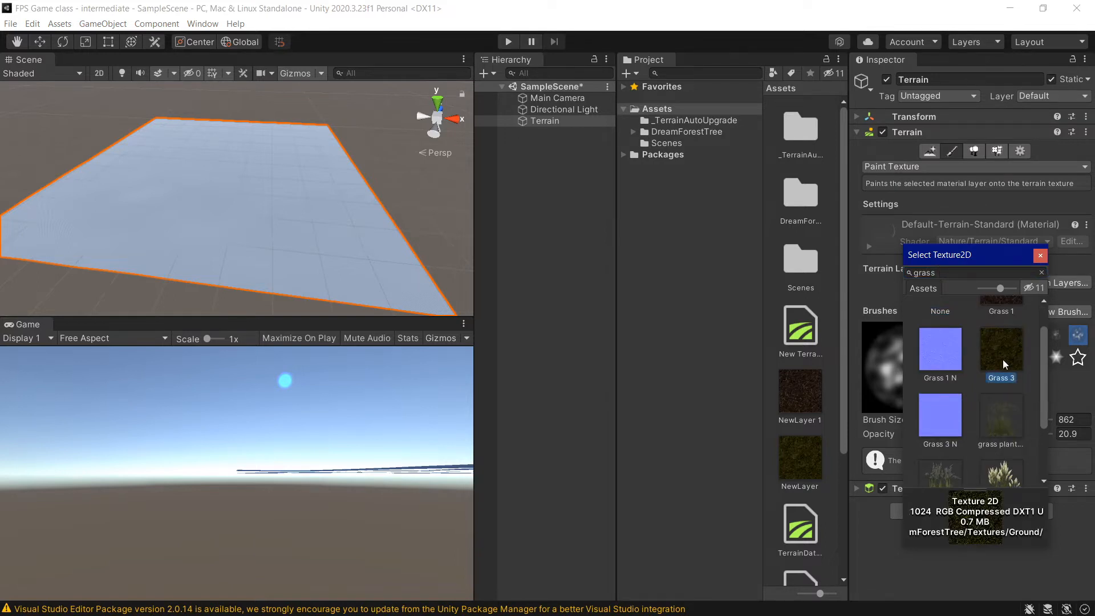
double_click(1003, 356)
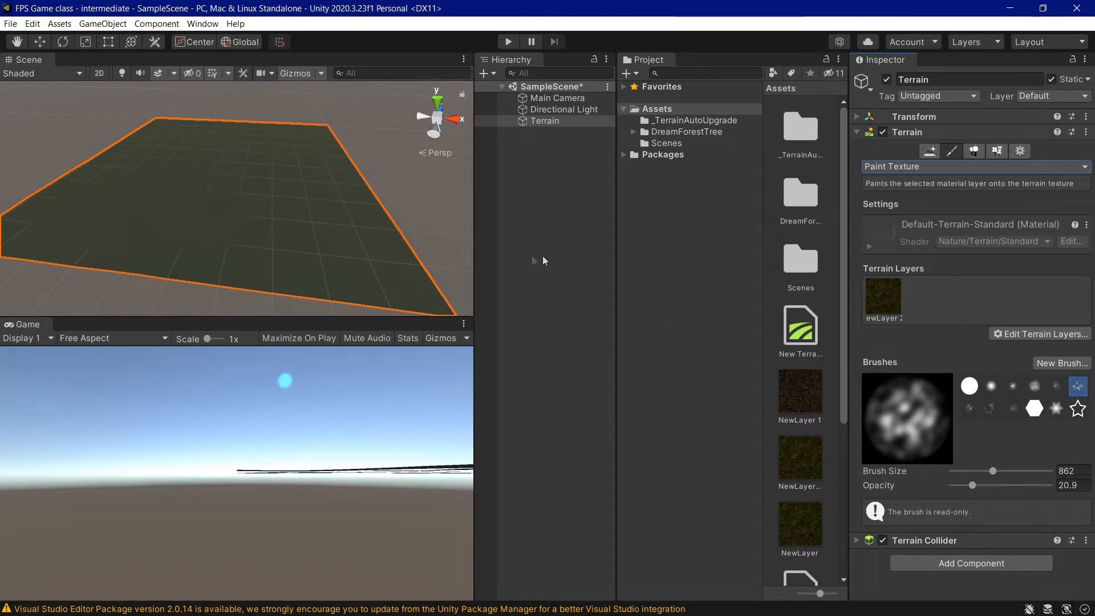
Turn on scene lighting in the Scene view.
scroll(238, 234, "down", 5)
scroll(238, 233, "up", 5)
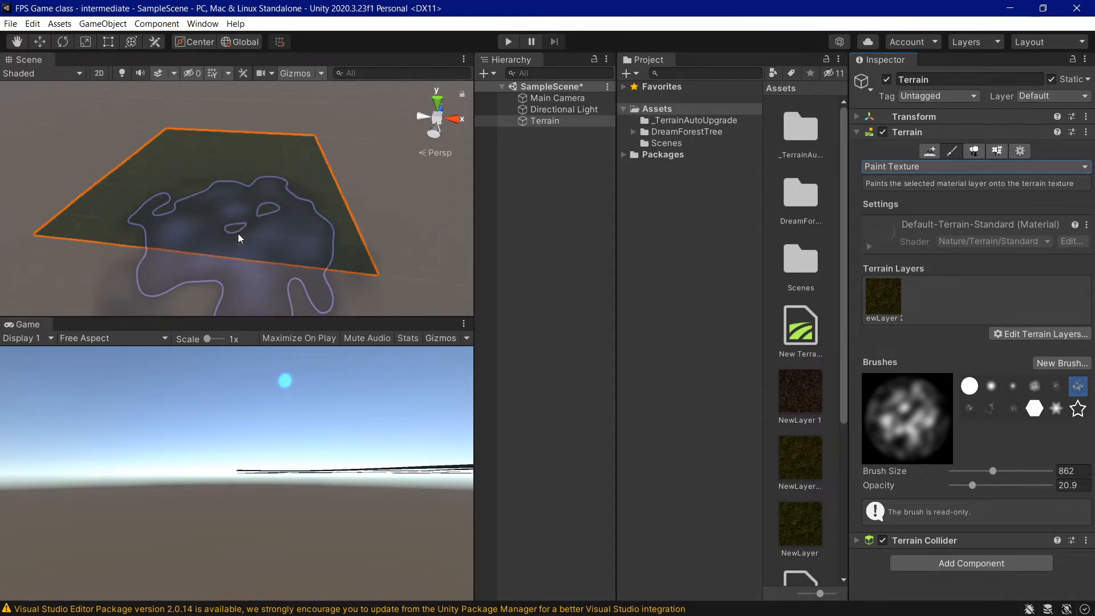
left_click(124, 73)
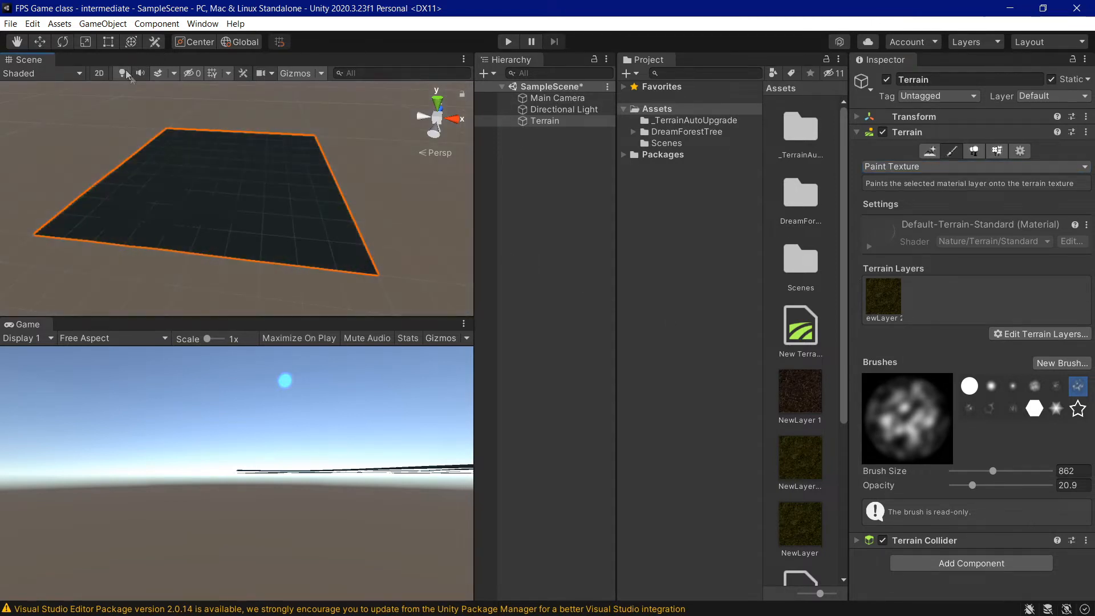
Select the Directional Light, rotate it to change the lighting angle and adjust its position.
left_click(553, 109)
key("e")
mouse_move(50, 266)
left_mouse_down()
mouse_move(26, 277)
mouse_move(1062, 337)
mouse_move(61, 280)
mouse_move(55, 251)
left_mouse_up()
key("f")
left_click_drag(217, 222, 276, 513)
key("w")
left_click_drag(223, 143, 223, 139)
middle_click_drag(394, 187, 238, 244)
Return to texture painting on the Terrain and remove its Grass 3 terrain layer.
left_click(573, 123)
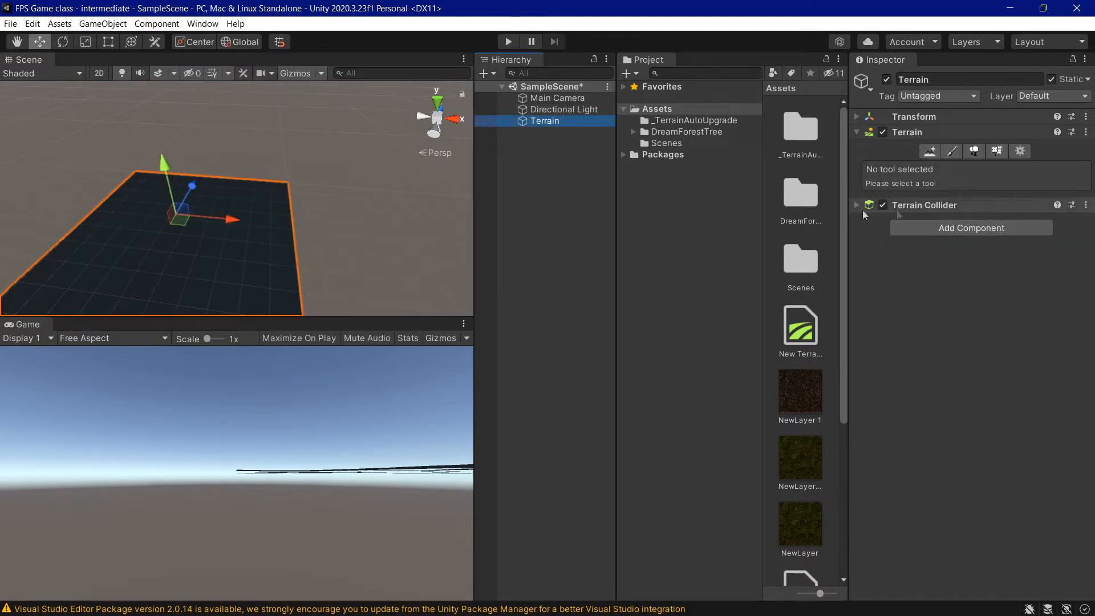
left_click(859, 207)
left_click(951, 151)
left_click(1035, 332)
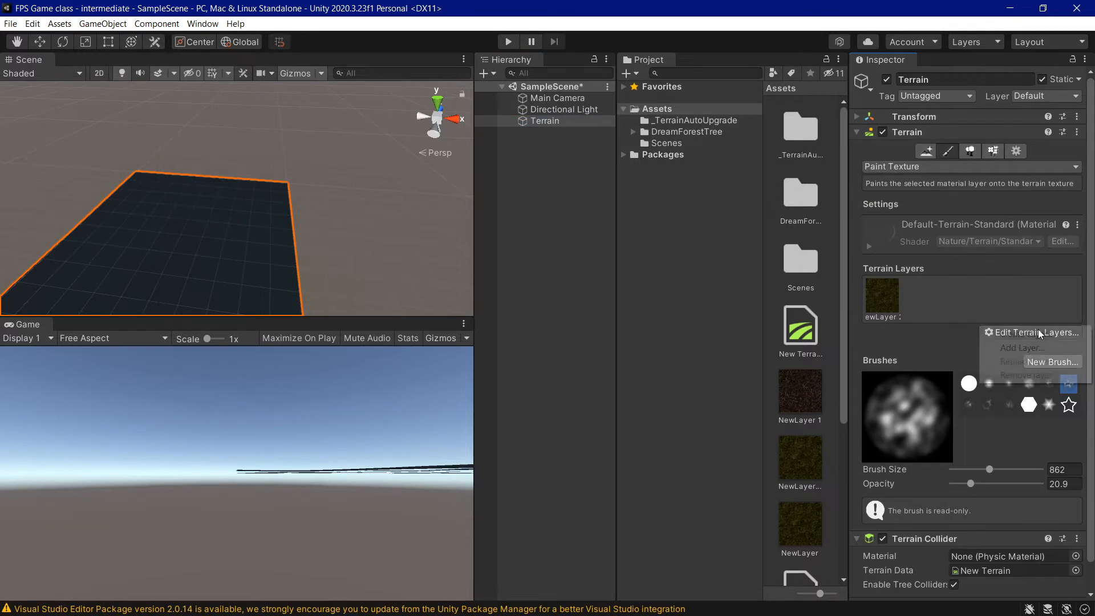
left_click(882, 297)
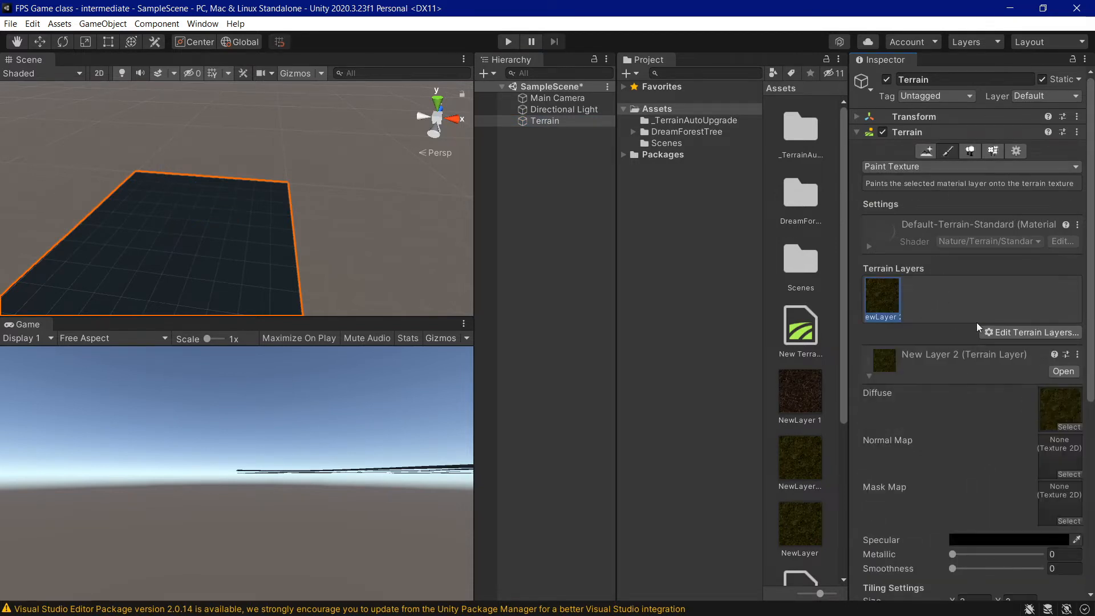
left_click(1010, 329)
left_click(1026, 375)
left_click(1011, 283)
left_click(1018, 291)
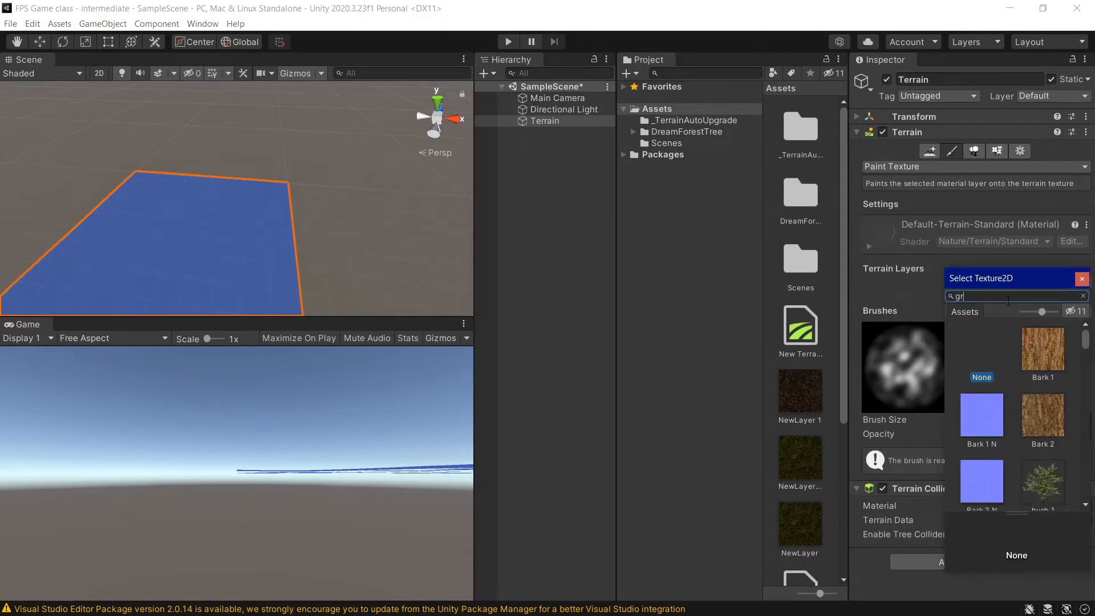
double_click(997, 334)
Start a new terrain layer, browse the full texture list for ground textures and close the list without choosing one.
left_click(1018, 284)
left_click(1025, 302)
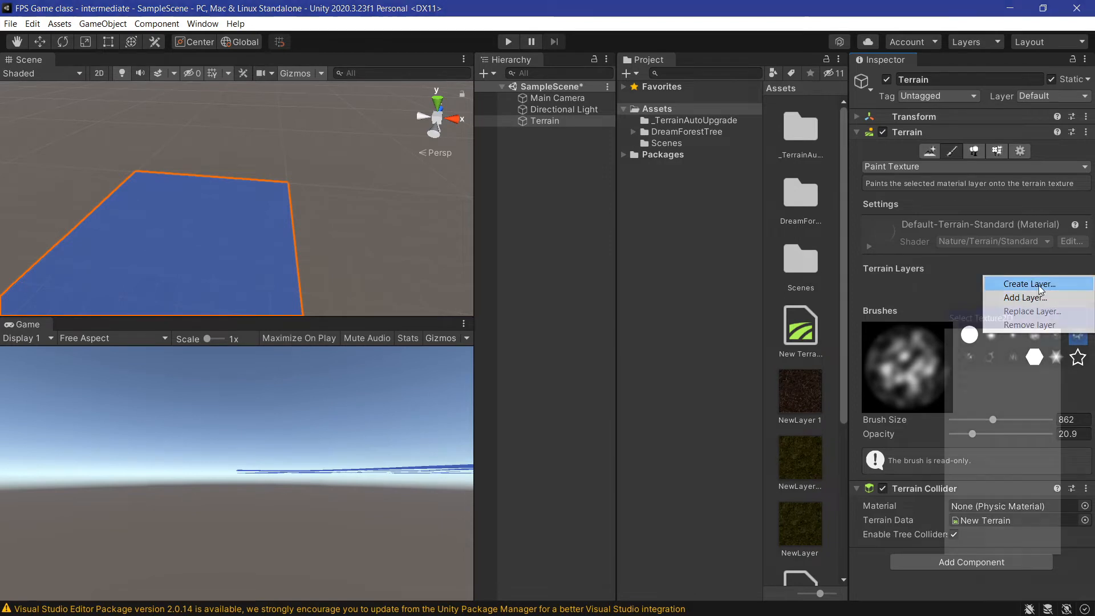
left_click_drag(1020, 321, 824, 219)
scroll(841, 287, "down", 7)
scroll(841, 286, "down", 10)
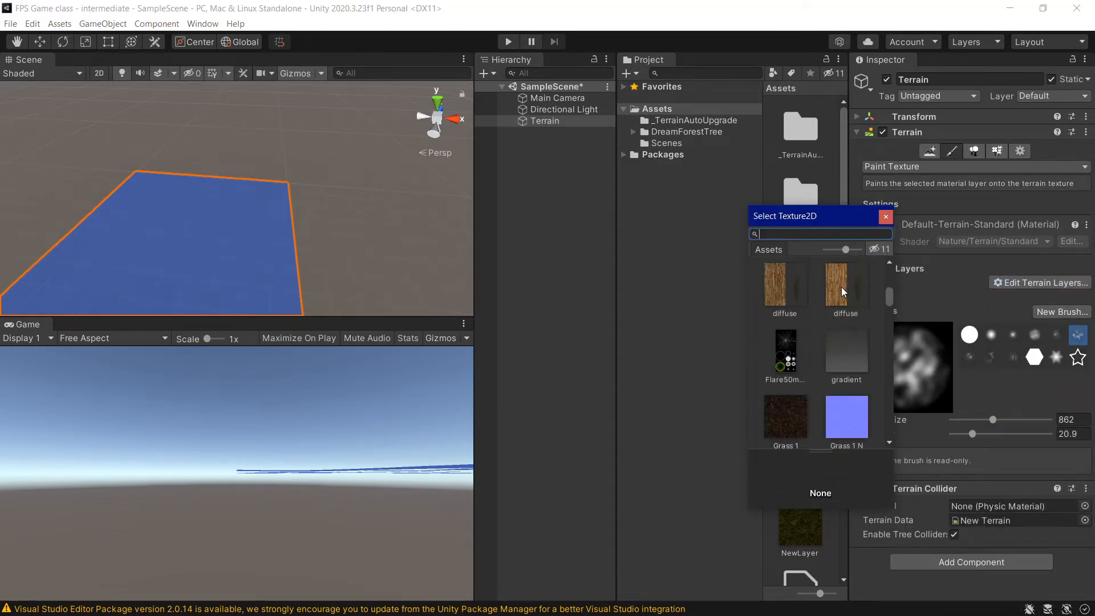
scroll(841, 286, "down", 6)
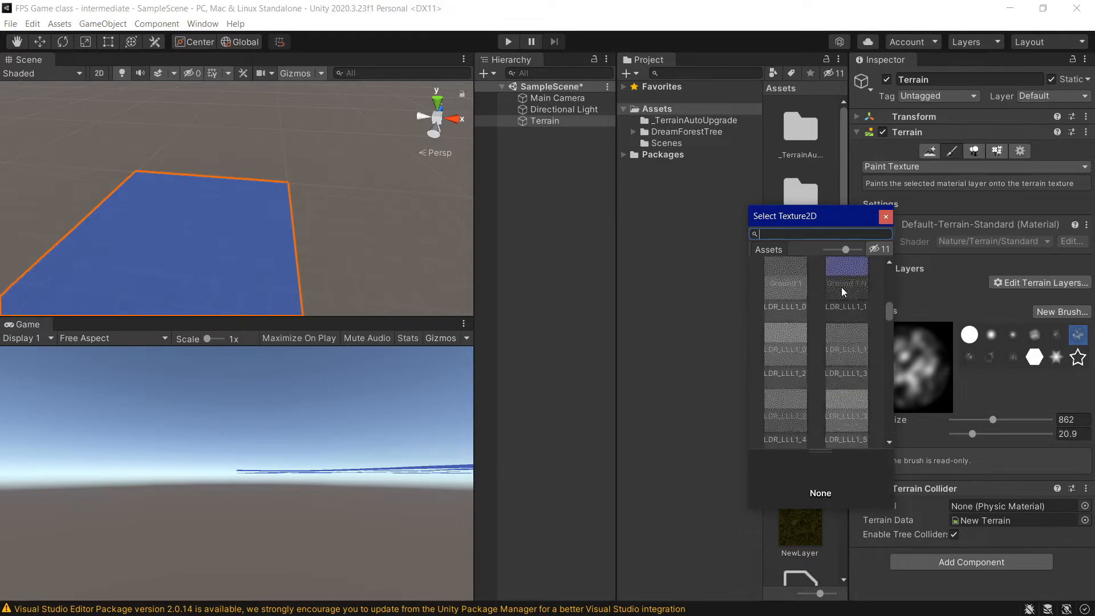
scroll(841, 286, "down", 3)
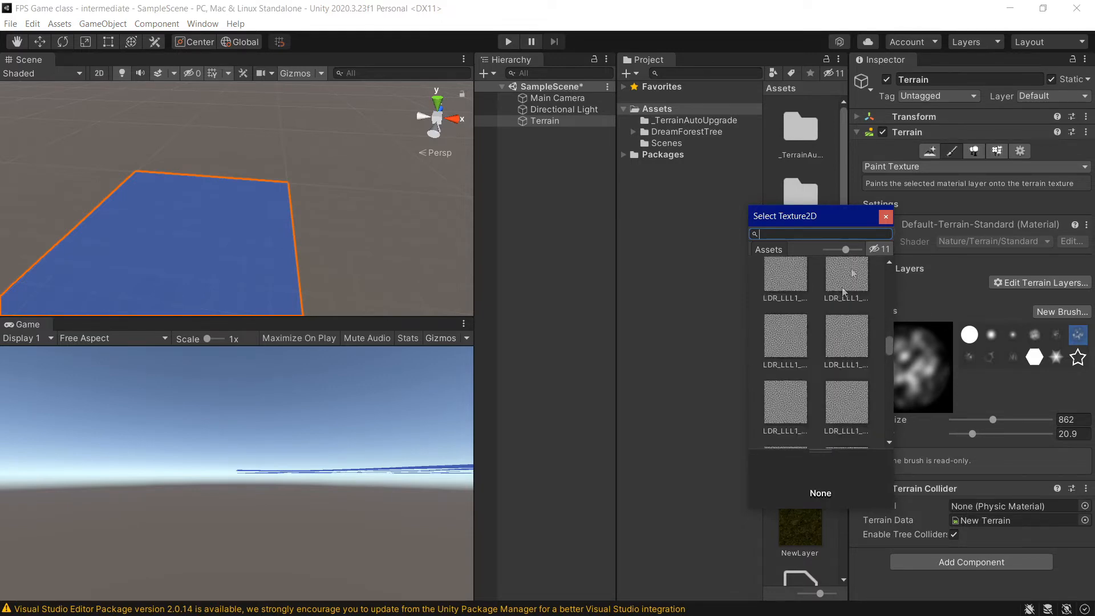
left_click(887, 217)
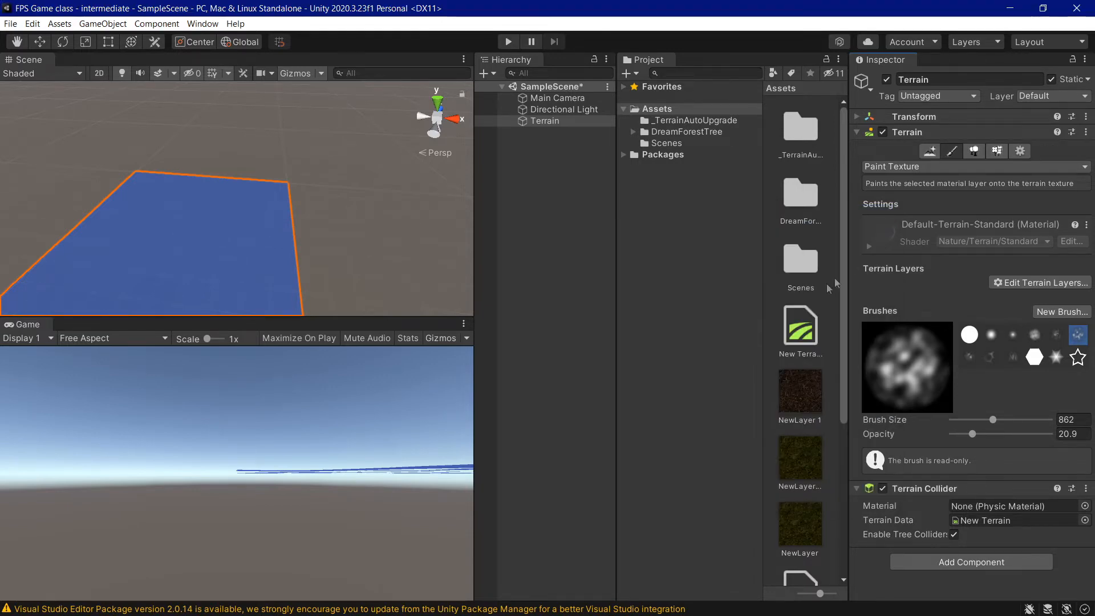
Widen the project's asset view and examine the Grass, Ground, Trees and Water folders in DreamForestTree's Textures folder.
left_click_drag(764, 302, 590, 271)
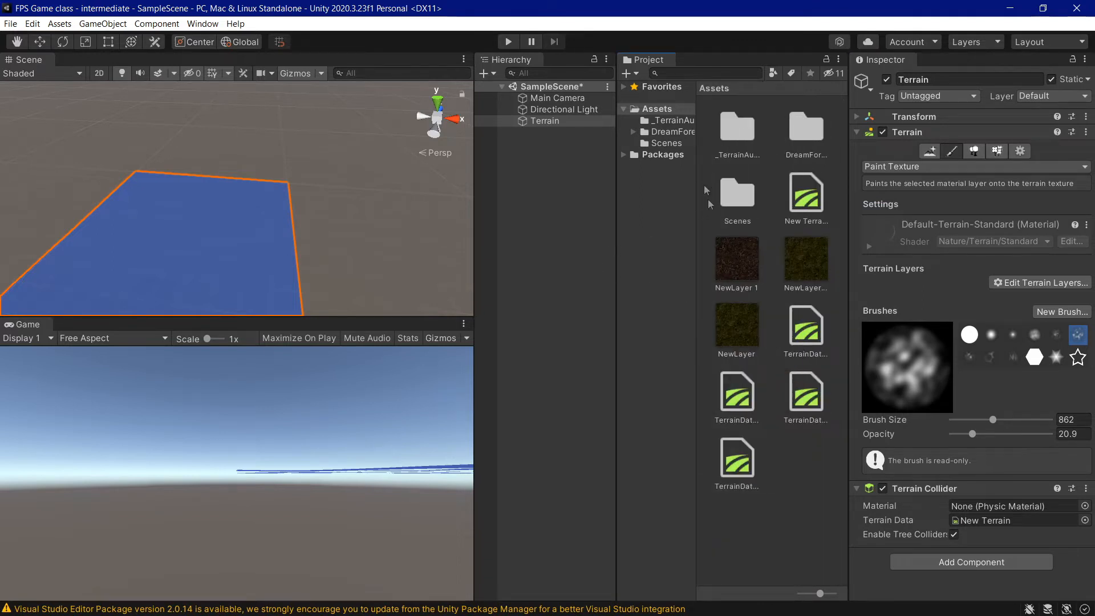
left_click(673, 132)
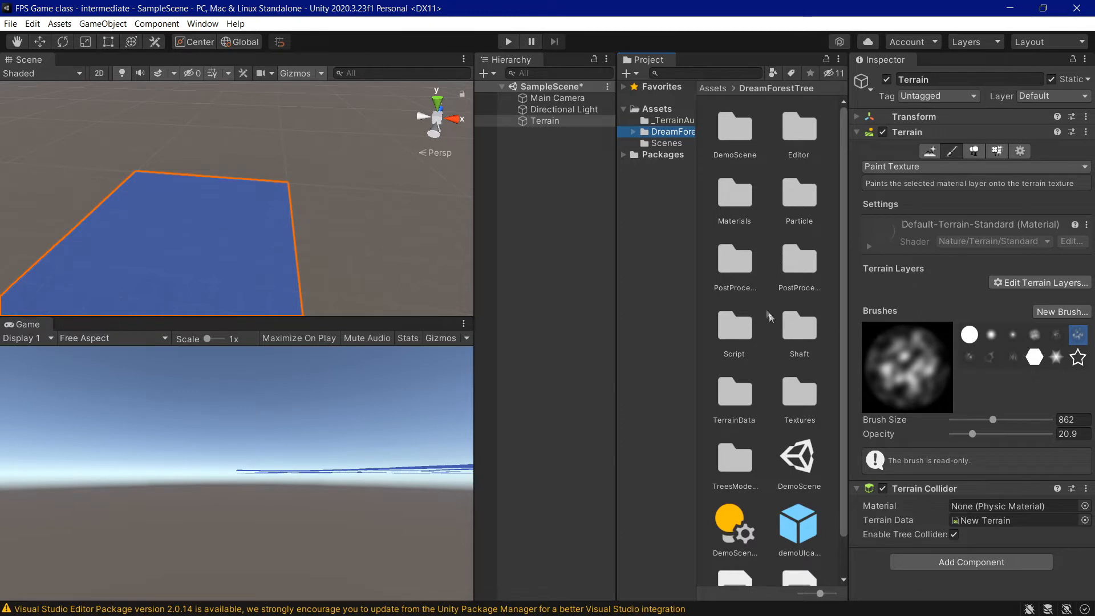
double_click(797, 394)
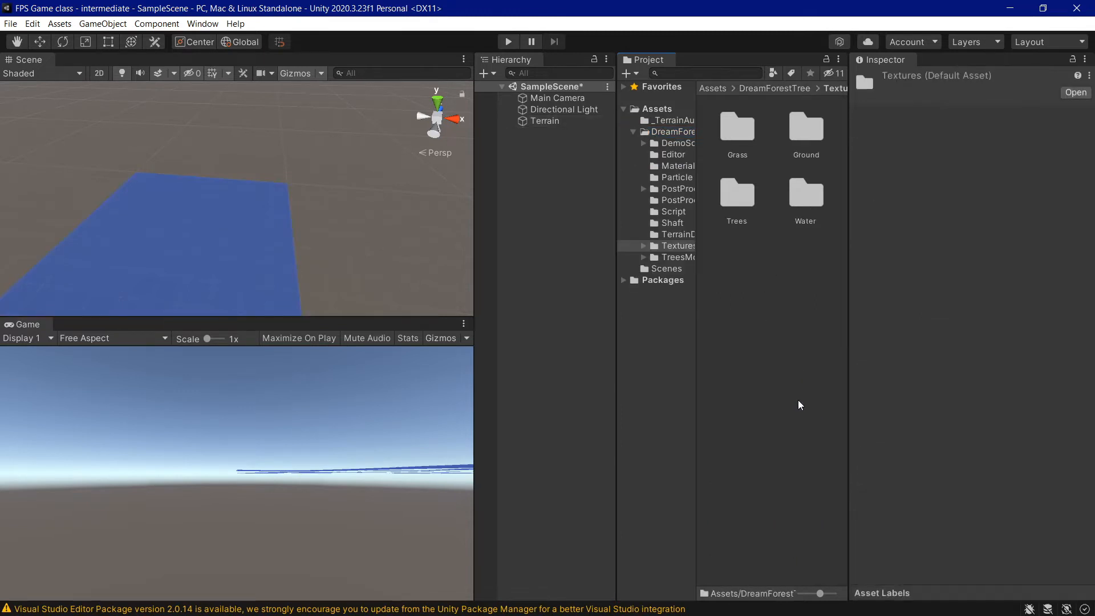
double_click(739, 129)
left_click(685, 269)
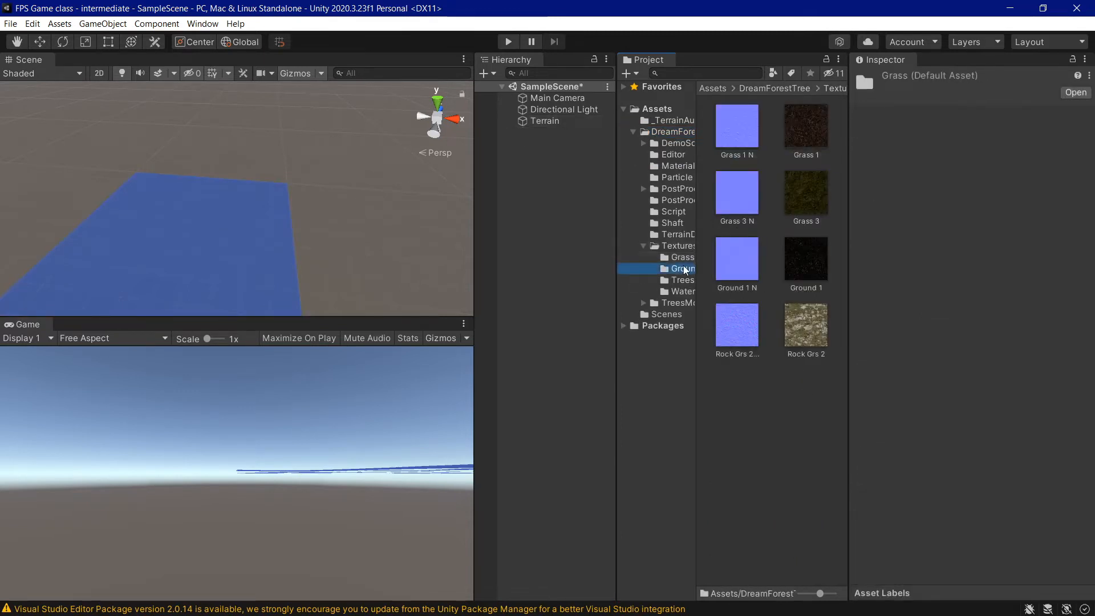
left_click(807, 189)
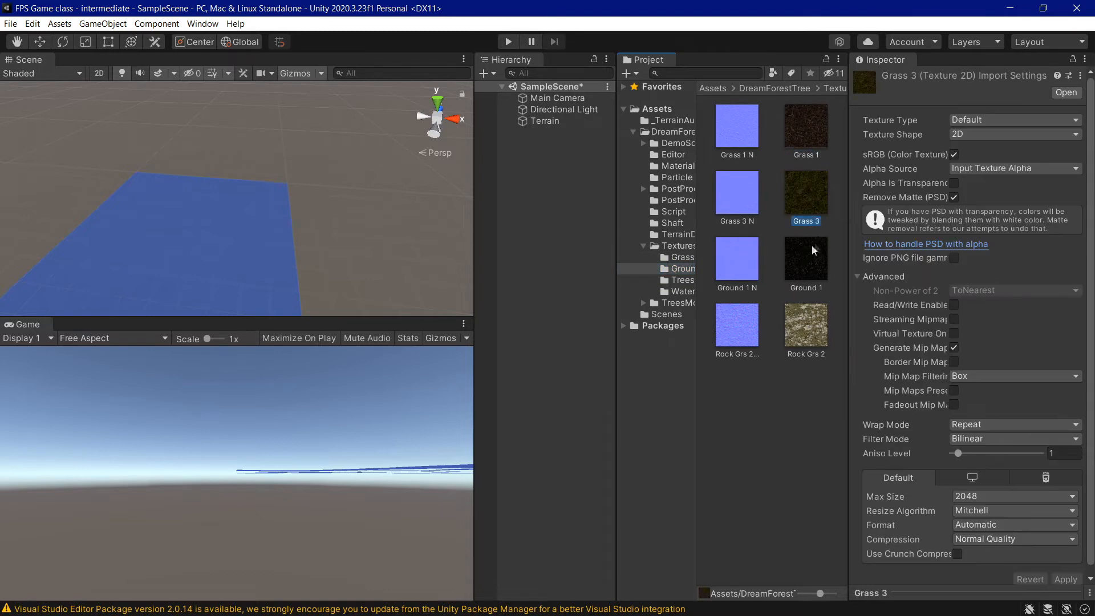
left_click(812, 262)
left_click(826, 322)
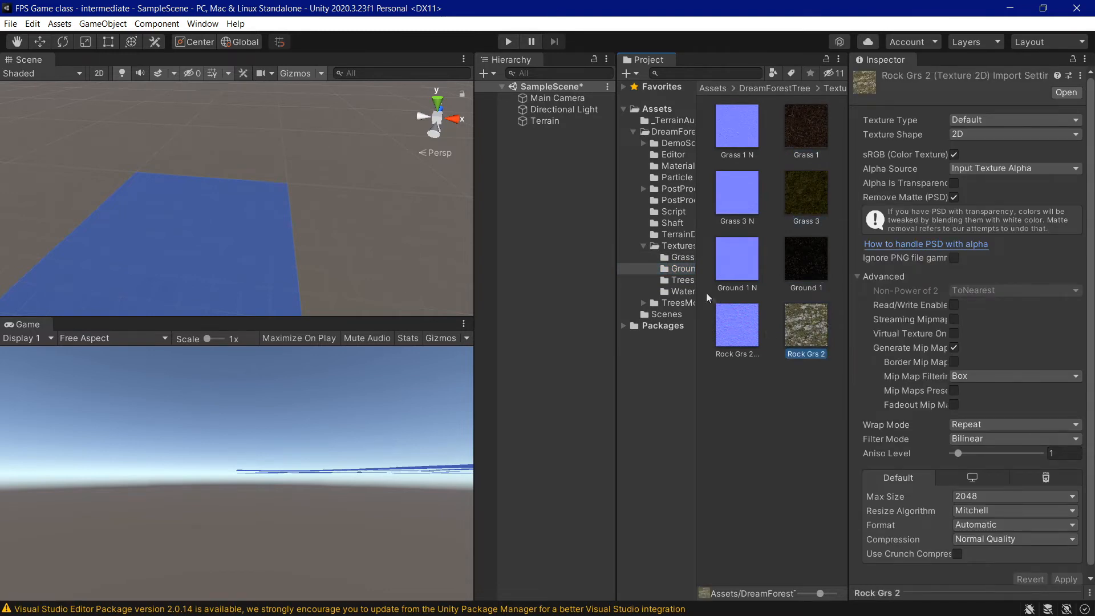
left_click(684, 281)
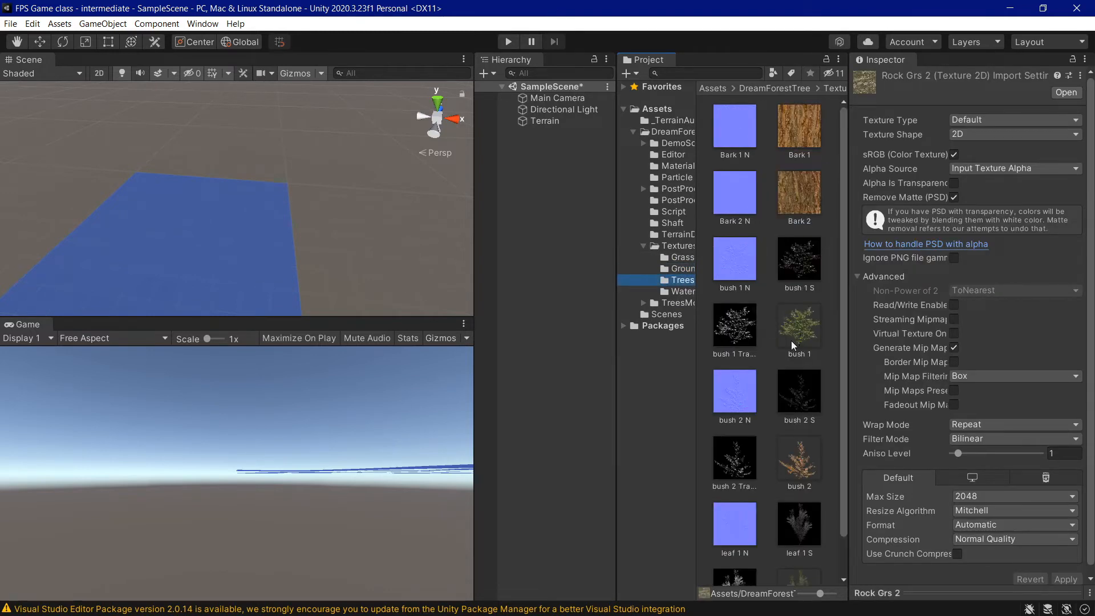
left_click(684, 292)
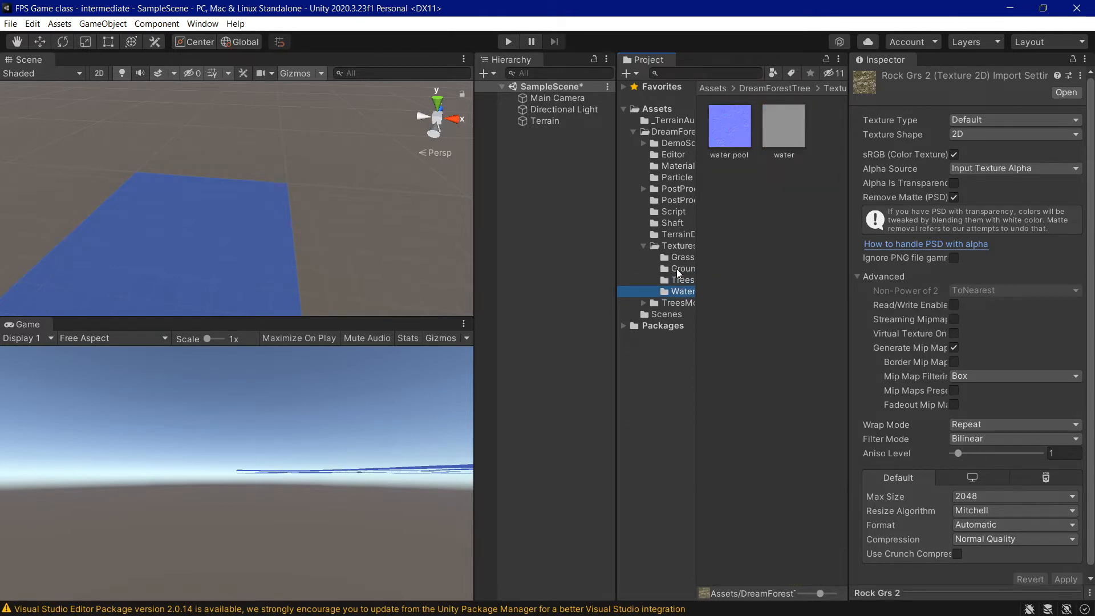
Compare the Grass 1, Grass 3, Ground 1 and Rock Grs 2 textures in the Ground folder.
left_click(682, 269)
left_click(799, 131)
left_click(806, 197)
left_click(807, 261)
left_click(821, 319)
left_click(819, 282)
left_click(810, 205)
left_click(804, 142)
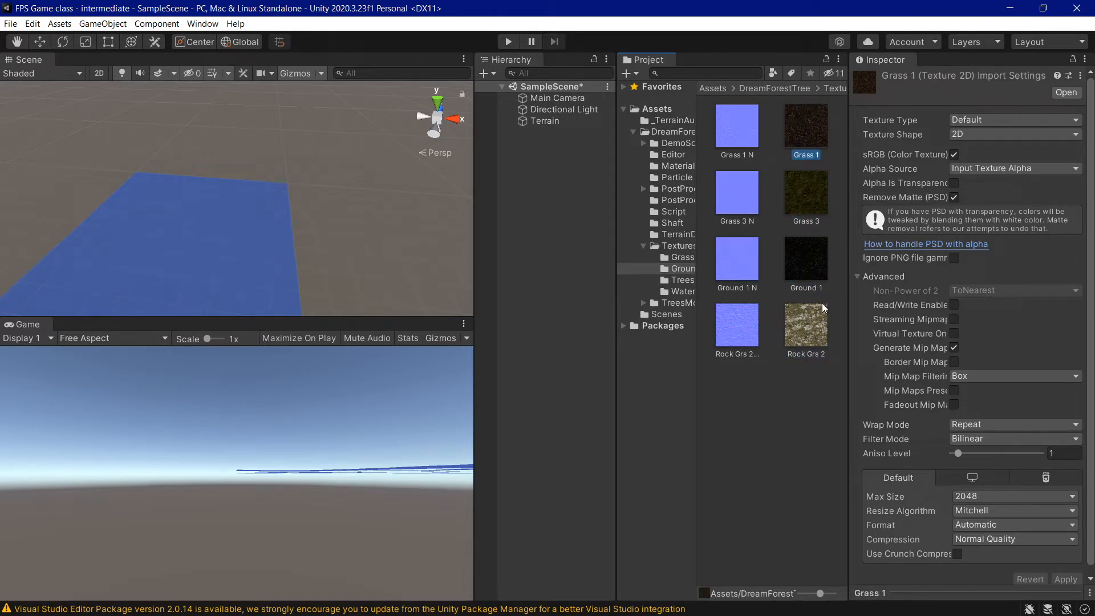
left_click(807, 266)
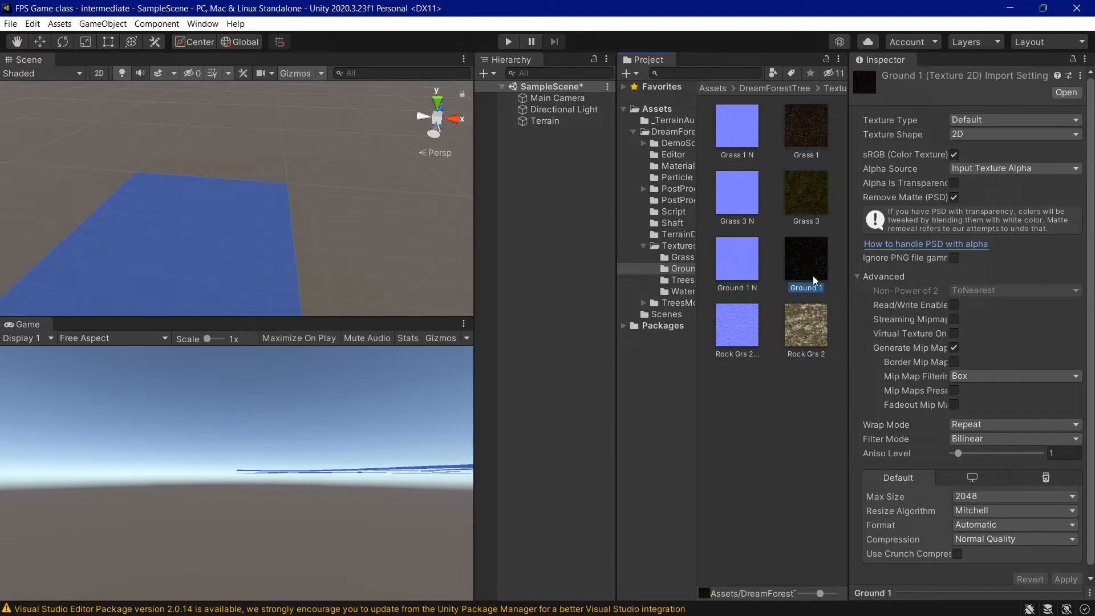
left_click(814, 211)
Select the Terrain and create a terrain layer from the Grass 1 texture found by searching "grass".
left_click(545, 121)
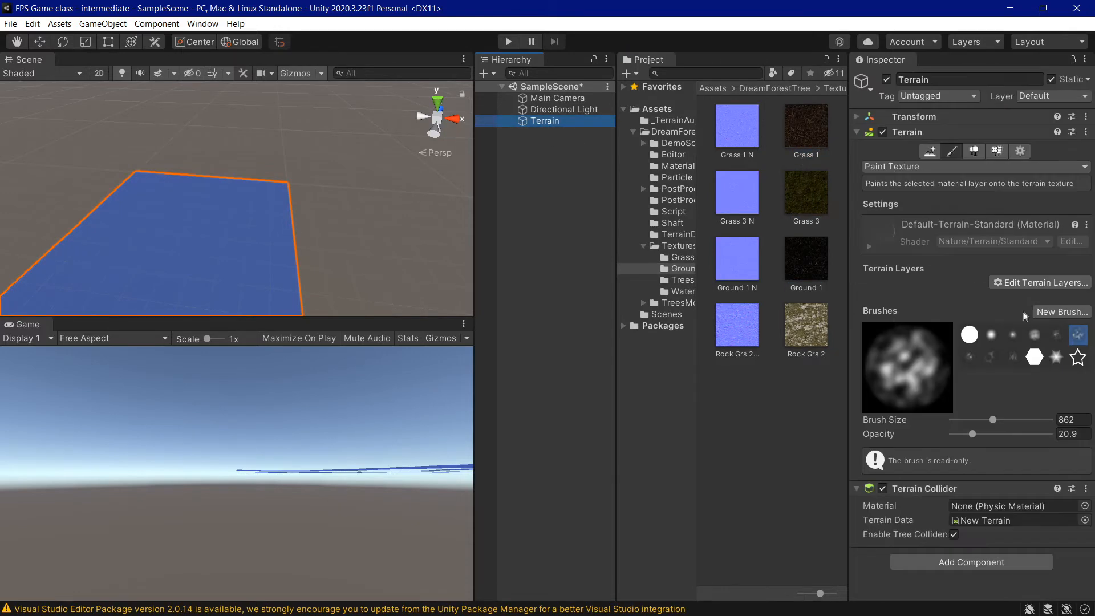
left_click(1021, 285)
left_click(1025, 298)
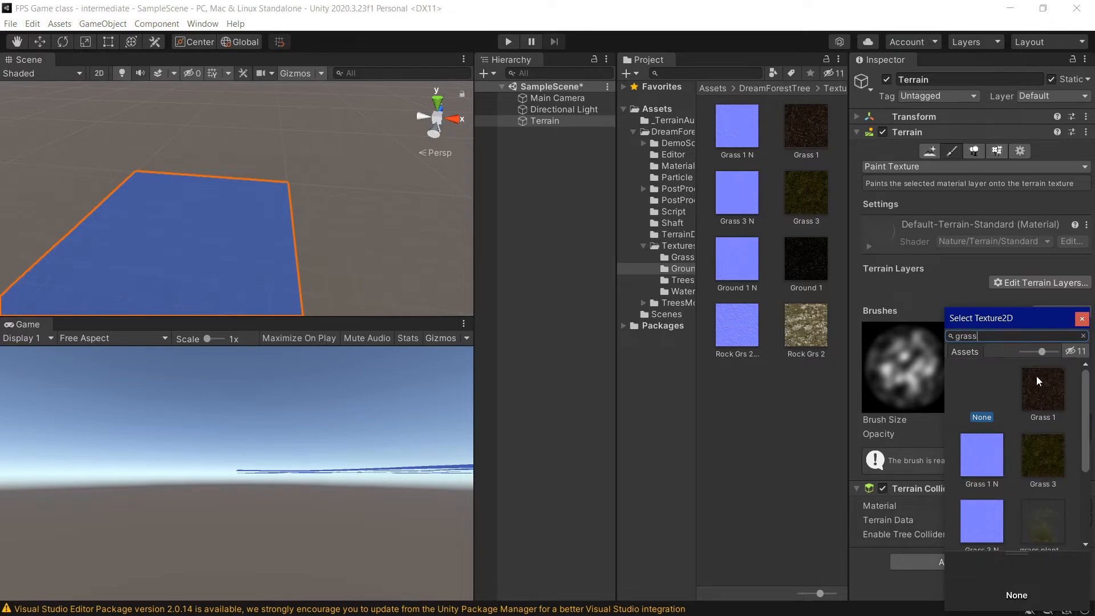
left_click(1039, 389)
left_click_drag(990, 318, 949, 283)
scroll(1017, 384, "down", 3)
scroll(1017, 385, "up", 3)
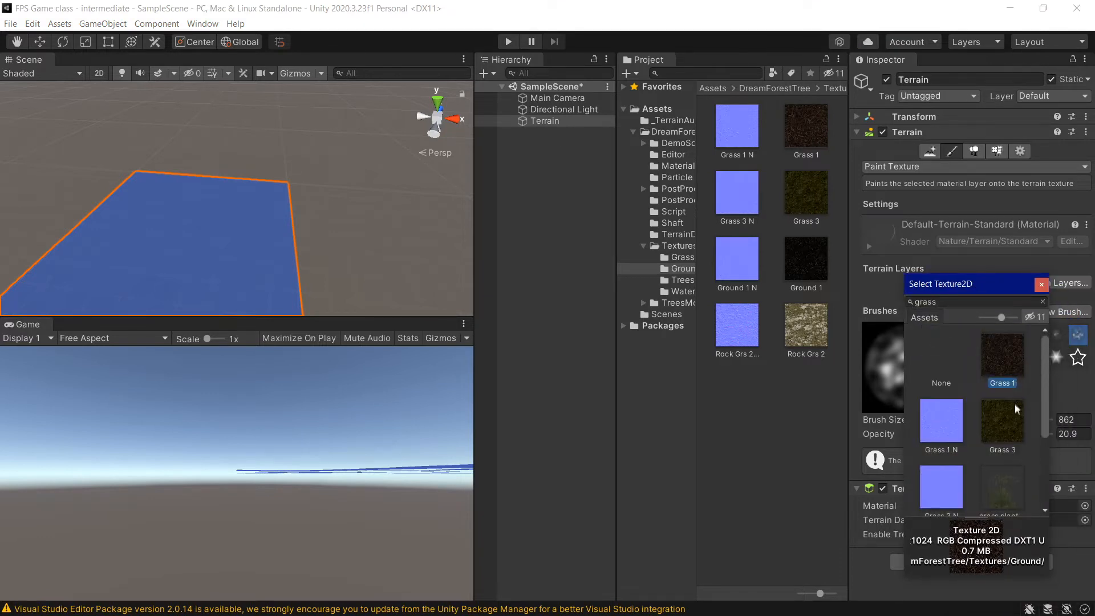
double_click(1002, 365)
mouse_move(254, 229)
middle_mouse_down()
mouse_move(234, 183)
mouse_move(240, 197)
middle_mouse_up()
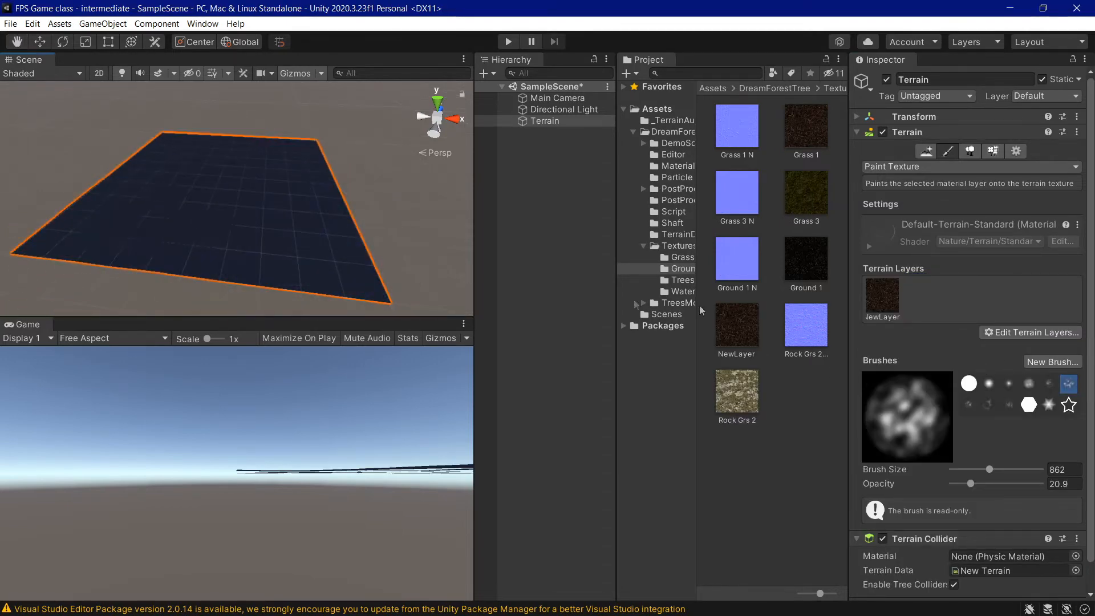
Create a second terrain layer from the Rock Grs 2 texture by searching "ro", and select that layer.
left_click(1025, 334)
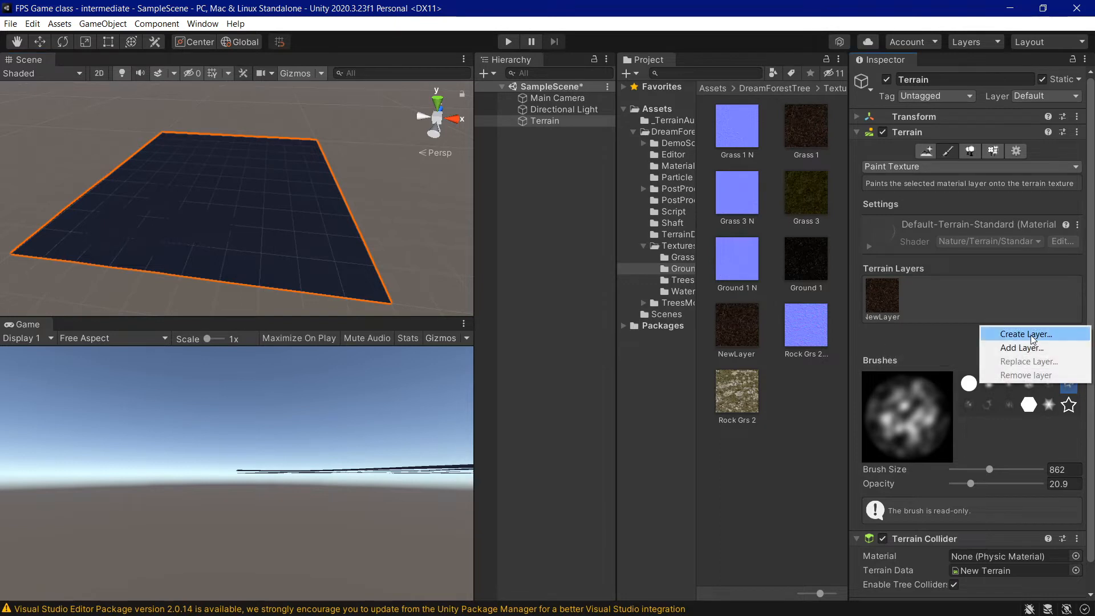
left_click(1030, 336)
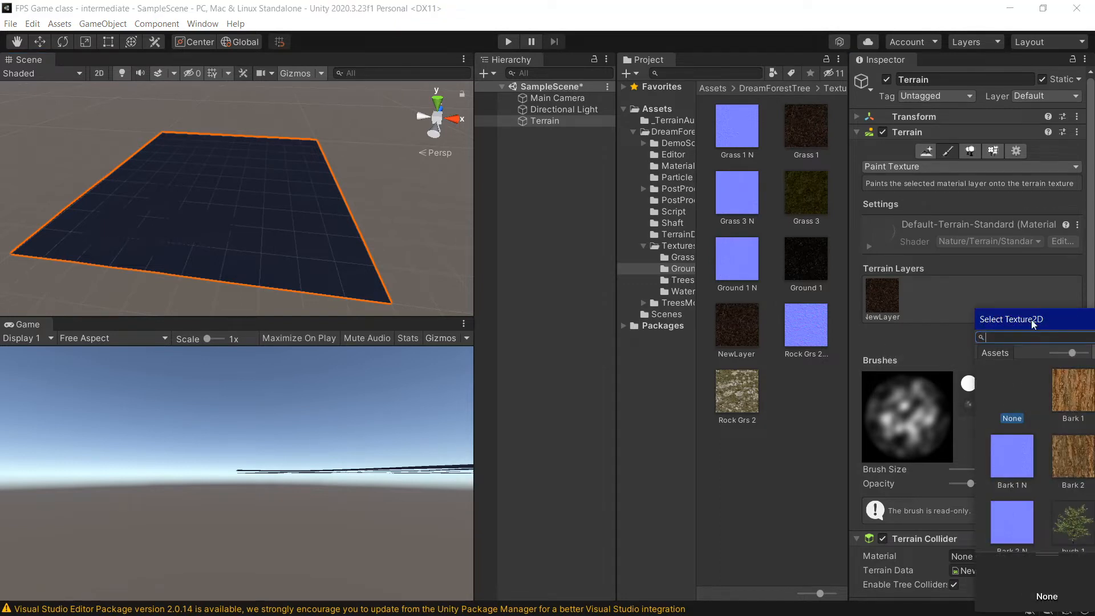
left_click_drag(1034, 324, 1006, 299)
type("ro")
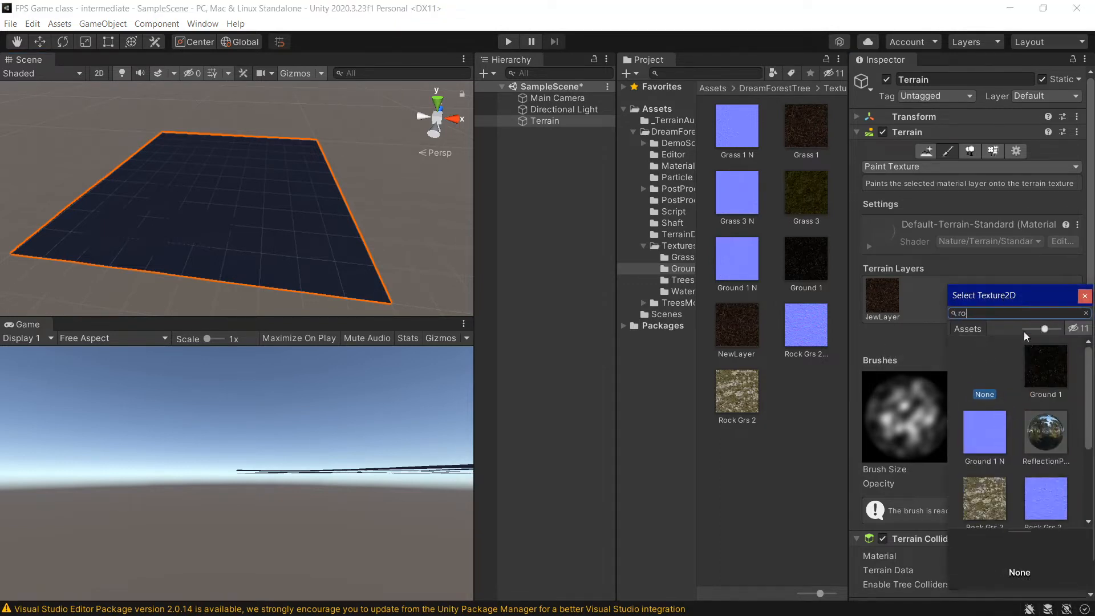
scroll(982, 481, "down", 1)
double_click(980, 465)
left_click(927, 302)
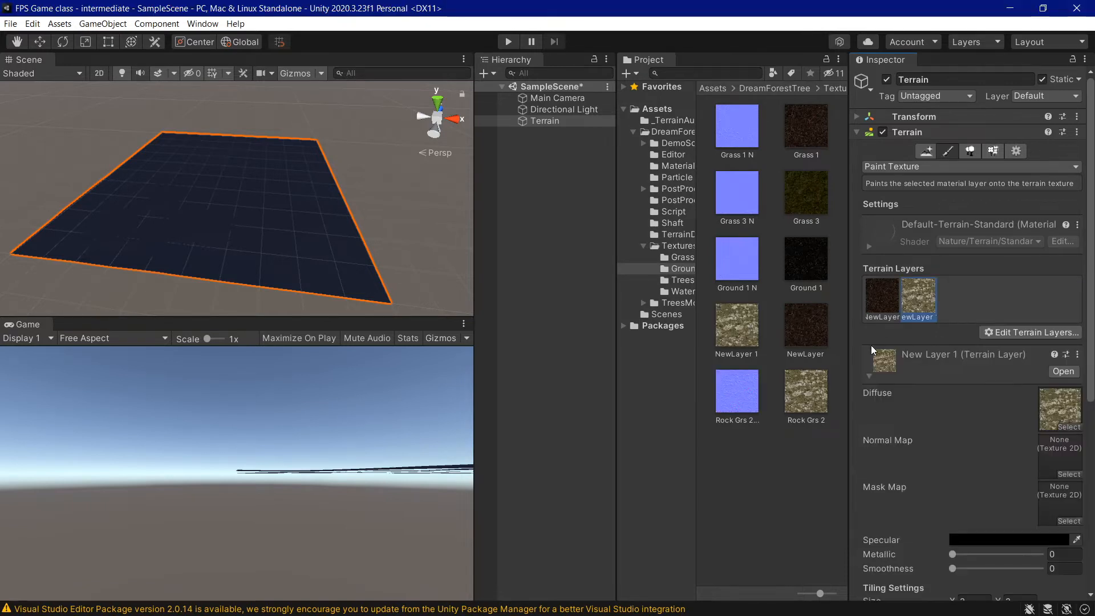
Paint the terrain surface with the Rock Grs 2 layer using the soft round brush at size 862.
left_click(896, 305)
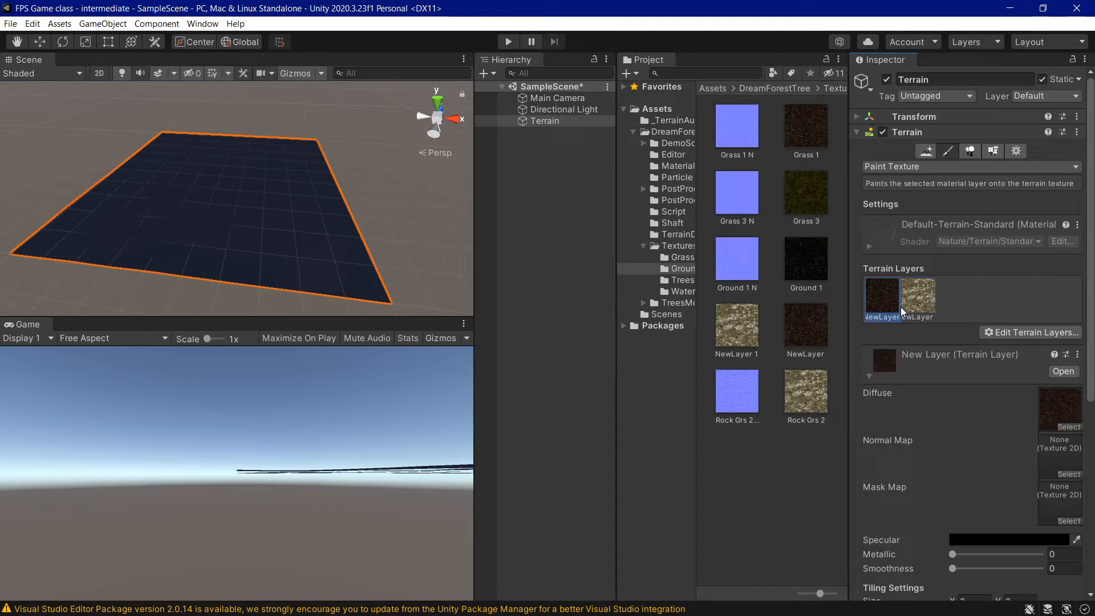
scroll(276, 258, "down", 12)
scroll(267, 248, "up", 11)
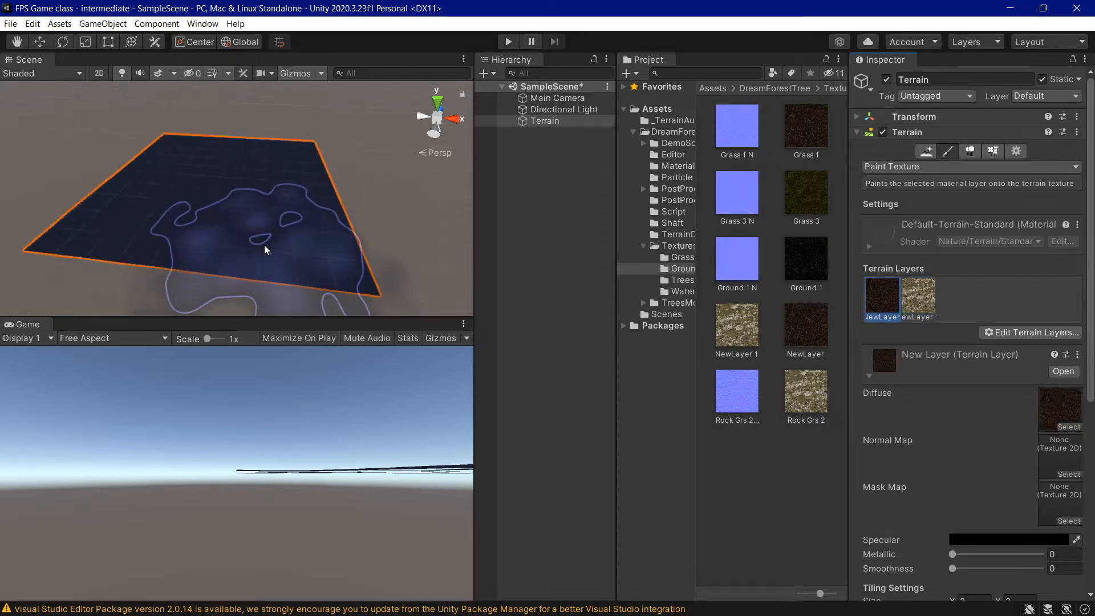
middle_click_drag(246, 203, 260, 222)
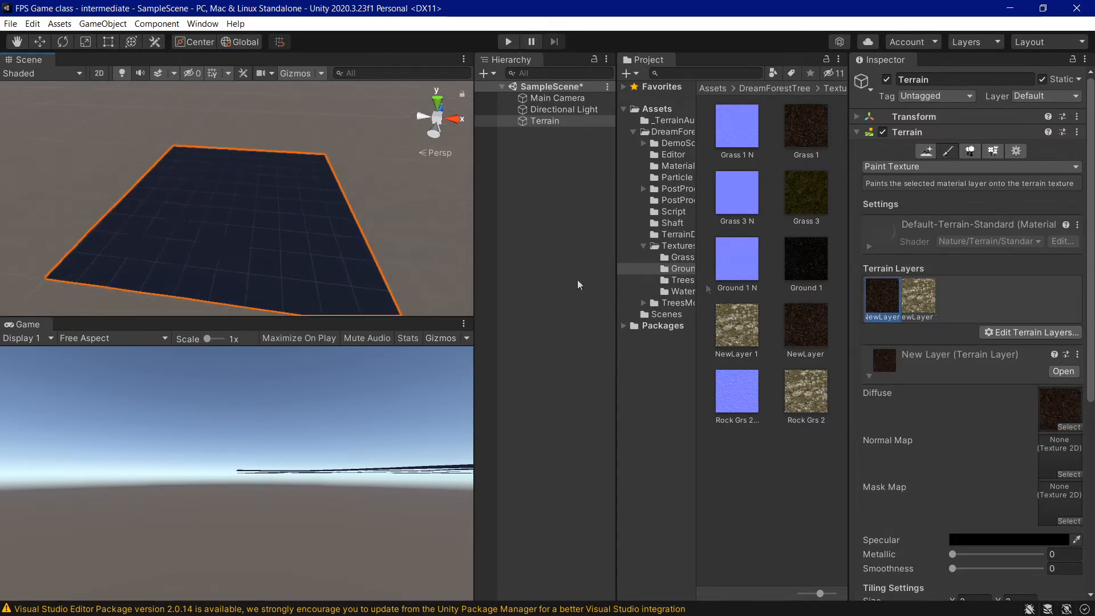
left_click(926, 296)
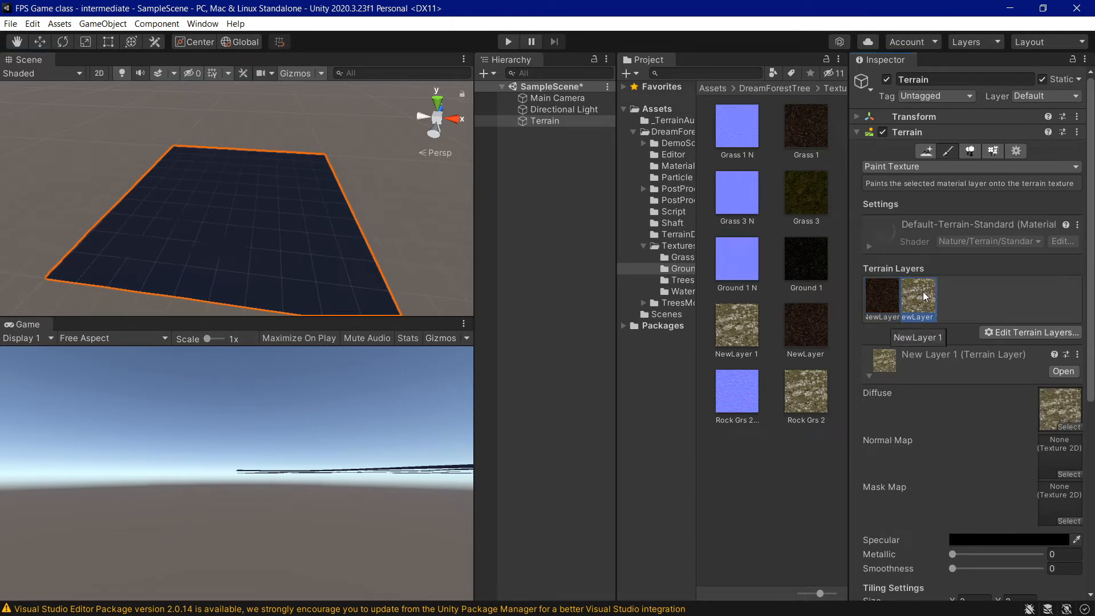
scroll(977, 280, "down", 5)
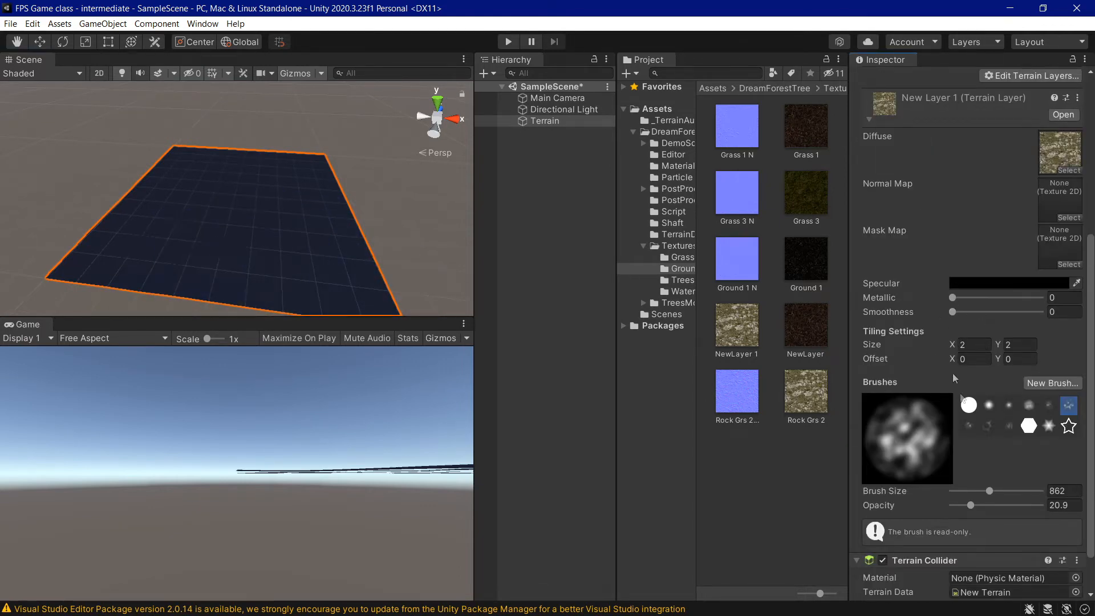
left_click(989, 405)
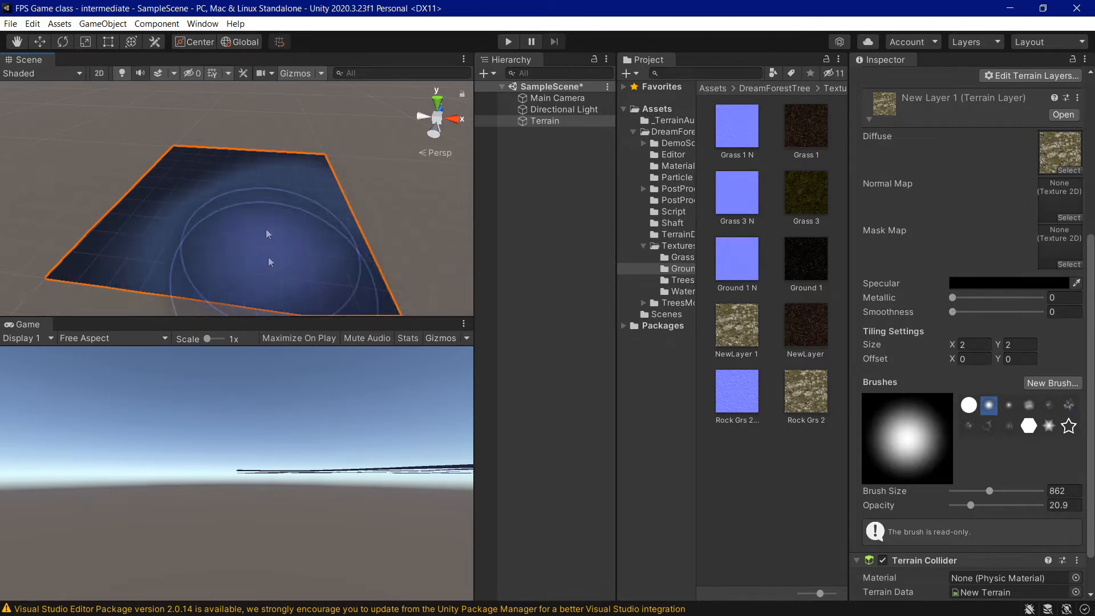
left_click_drag(149, 169, 359, 271)
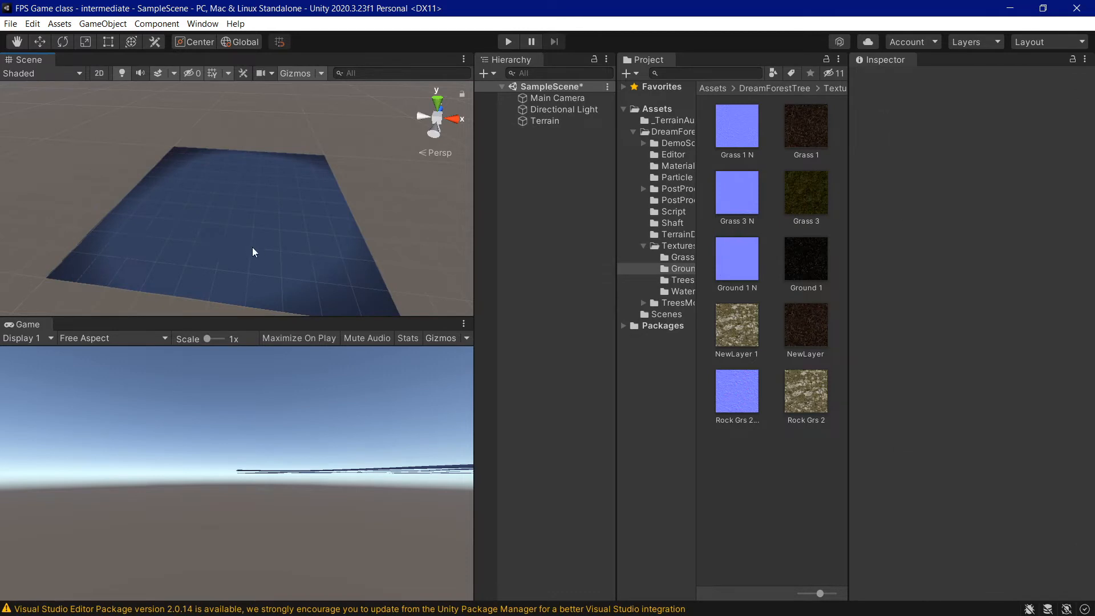
Reselect the Terrain and its Rock Grs 2 layer, and examine the painted rock texture up close.
left_click(545, 121)
left_click(928, 301)
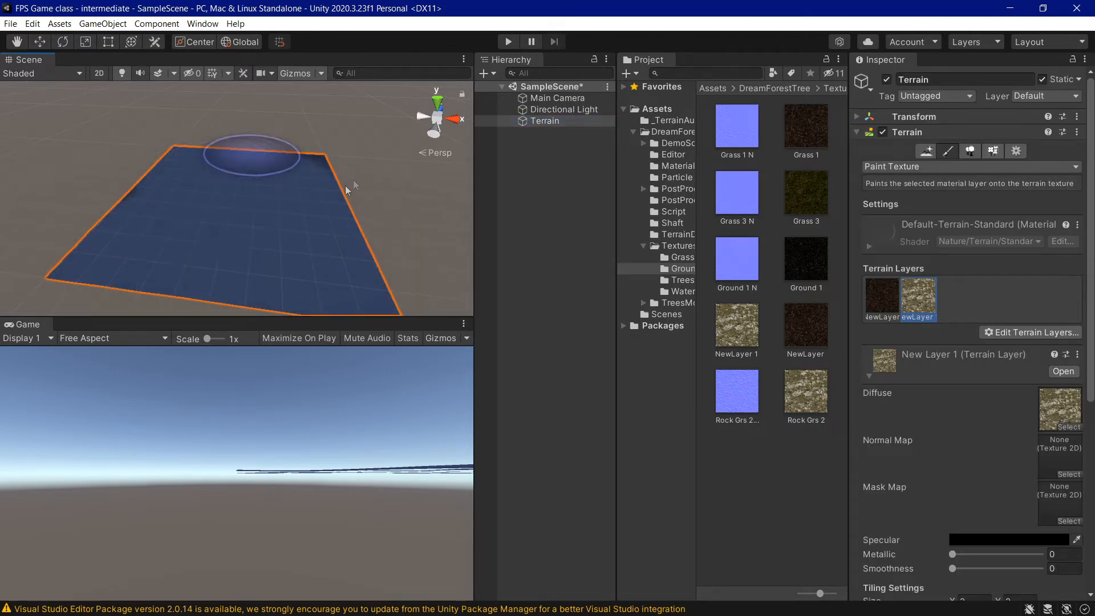
scroll(200, 228, "up", 5)
scroll(204, 228, "up", 3)
right_click_drag(376, 169, 310, 296)
scroll(310, 295, "up", 3)
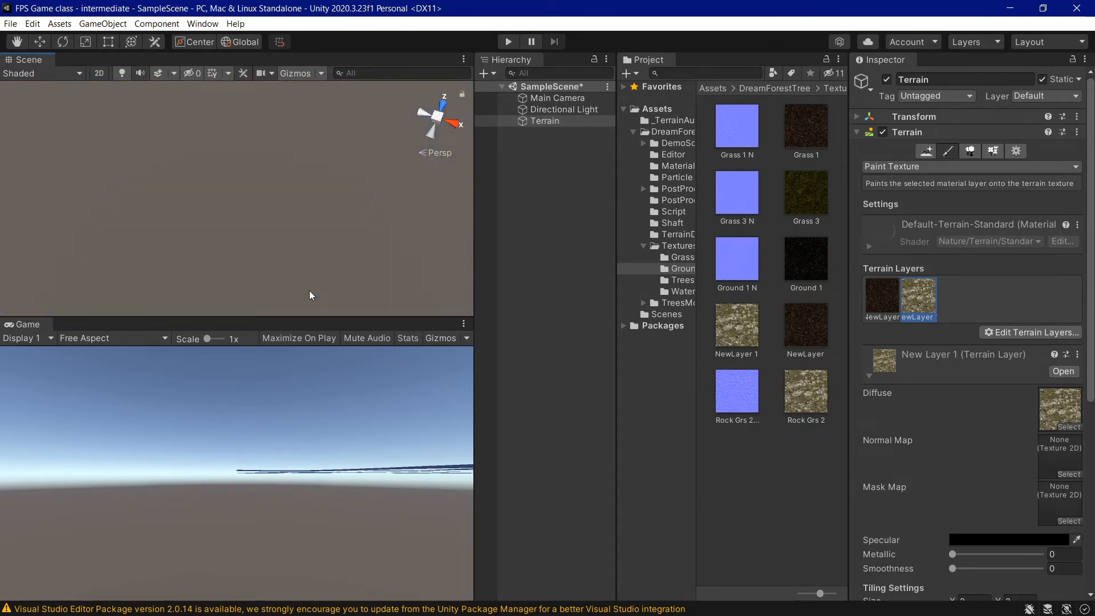
scroll(309, 295, "down", 1)
right_click_drag(289, 258, 188, 305)
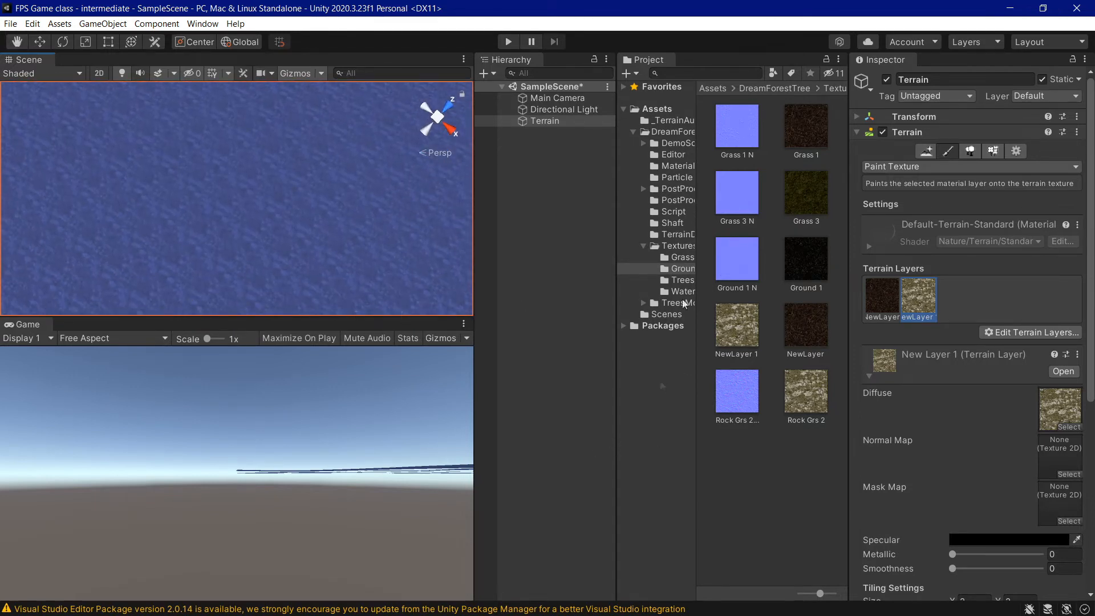
Cover the rock paint on the whole terrain with the Grass 1 layer.
left_click(884, 302)
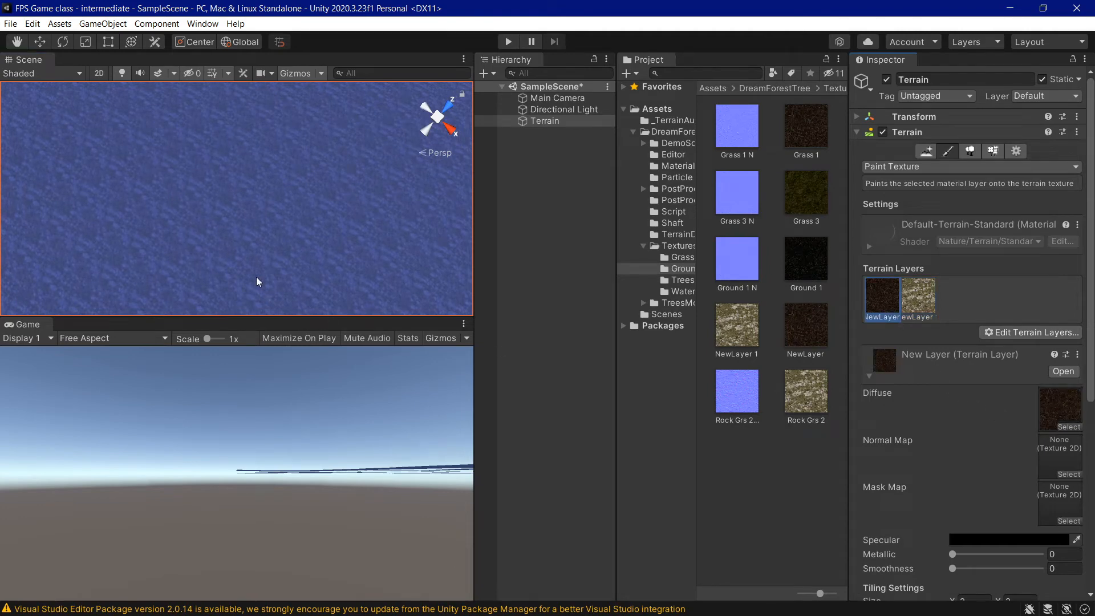
left_click(228, 244)
scroll(286, 227, "down", 5)
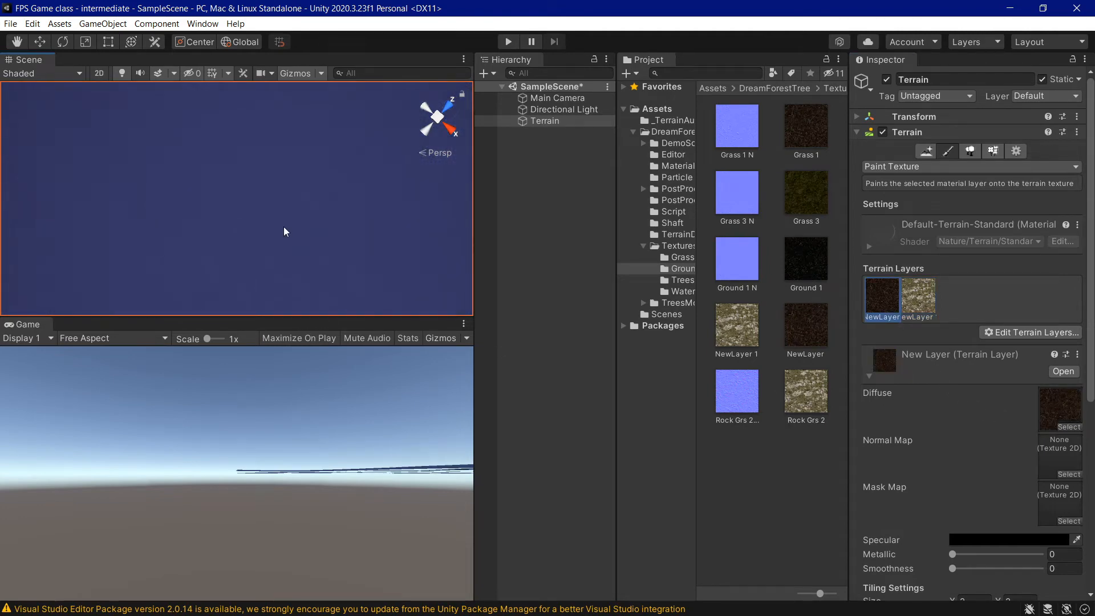
mouse_move(318, 198)
left_mouse_down()
mouse_move(342, 152)
mouse_move(183, 208)
mouse_move(342, 152)
mouse_move(274, 245)
left_mouse_up()
Paint faint patches of the Rock Grs 2 layer across the terrain with the cloudy noise brush at 17.7 opacity.
left_click(917, 311)
scroll(977, 331, "down", 5)
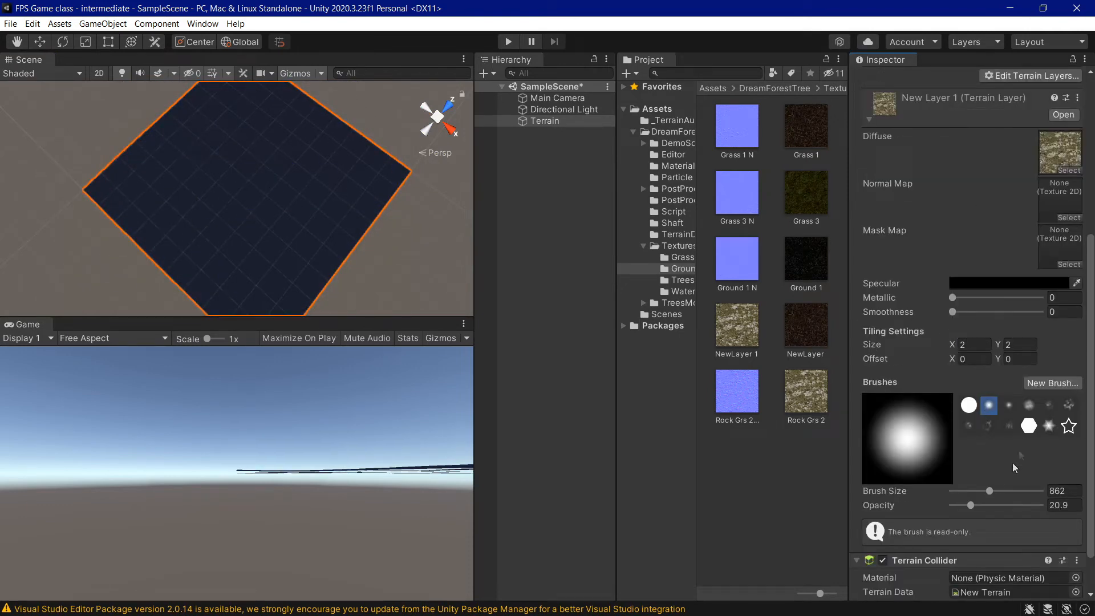
left_click(1069, 405)
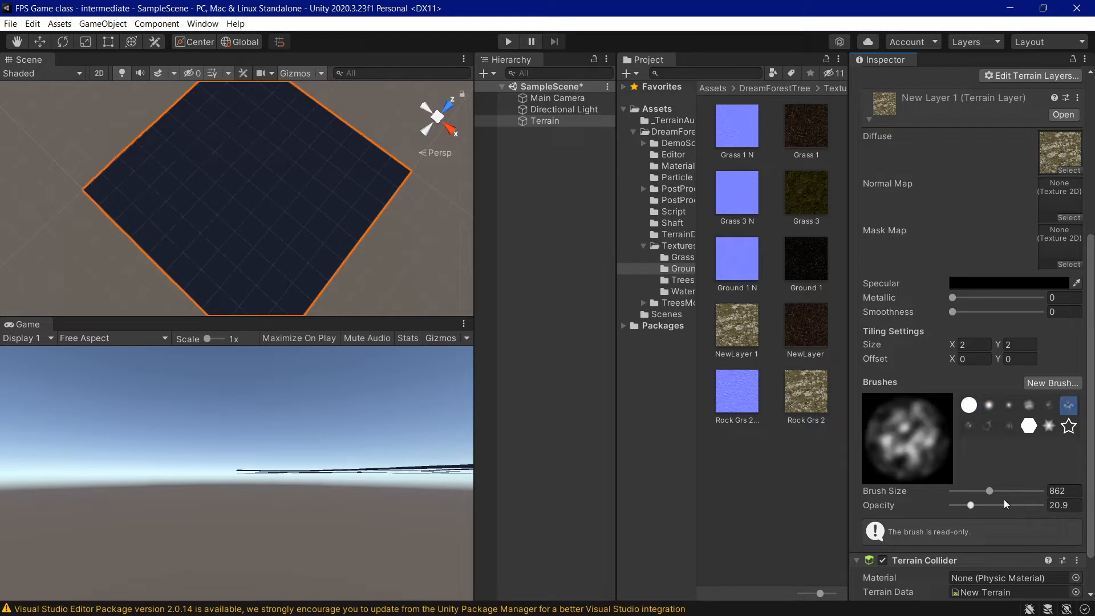
left_click_drag(970, 506, 969, 507)
mouse_move(191, 202)
left_mouse_down()
mouse_move(166, 183)
mouse_move(249, 139)
mouse_move(362, 203)
mouse_move(274, 244)
mouse_move(300, 183)
left_mouse_up()
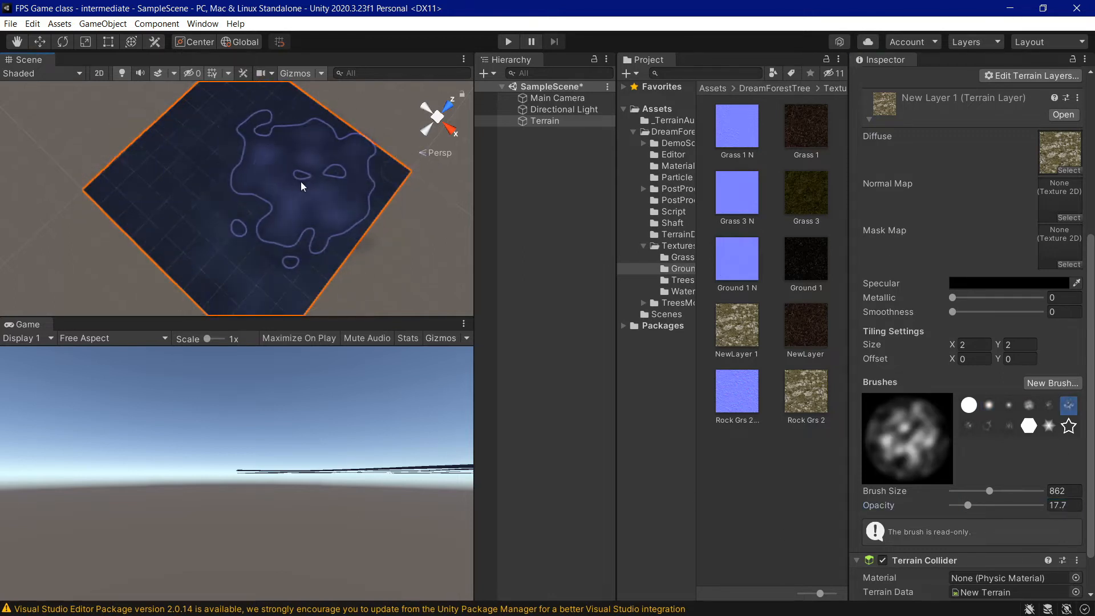
middle_click_drag(269, 178, 398, 196)
mouse_move(399, 195)
left_mouse_down()
mouse_move(366, 125)
mouse_move(252, 217)
left_mouse_up()
mouse_move(318, 232)
middle_mouse_down()
mouse_move(173, 172)
mouse_move(232, 252)
middle_mouse_up()
scroll(251, 229, "up", 3)
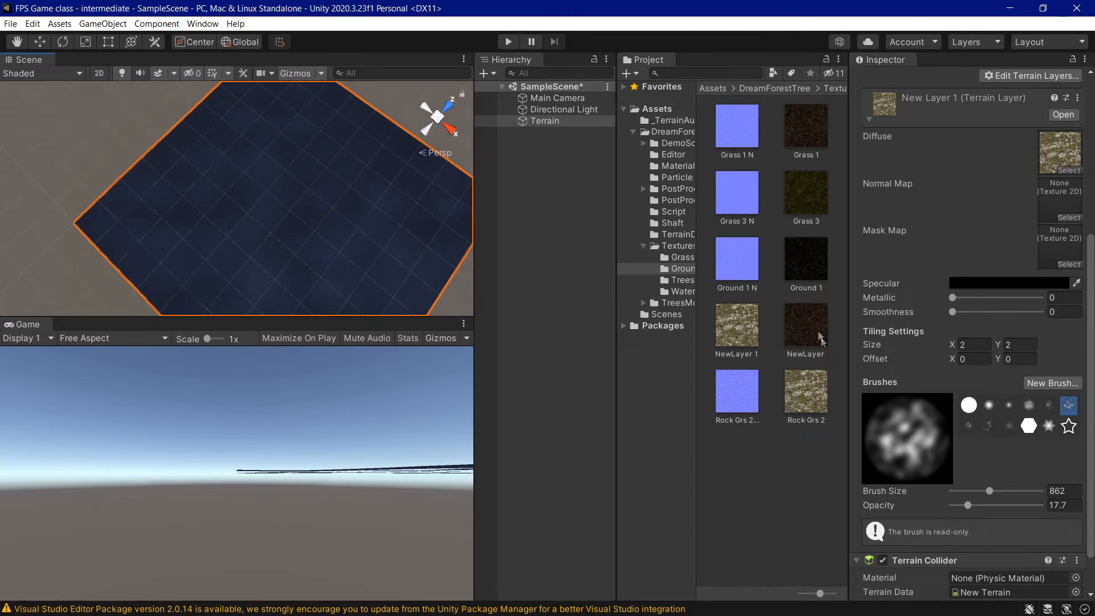
Switch to the soft round brush and set its size to 156 and opacity to 81.5.
left_click(989, 405)
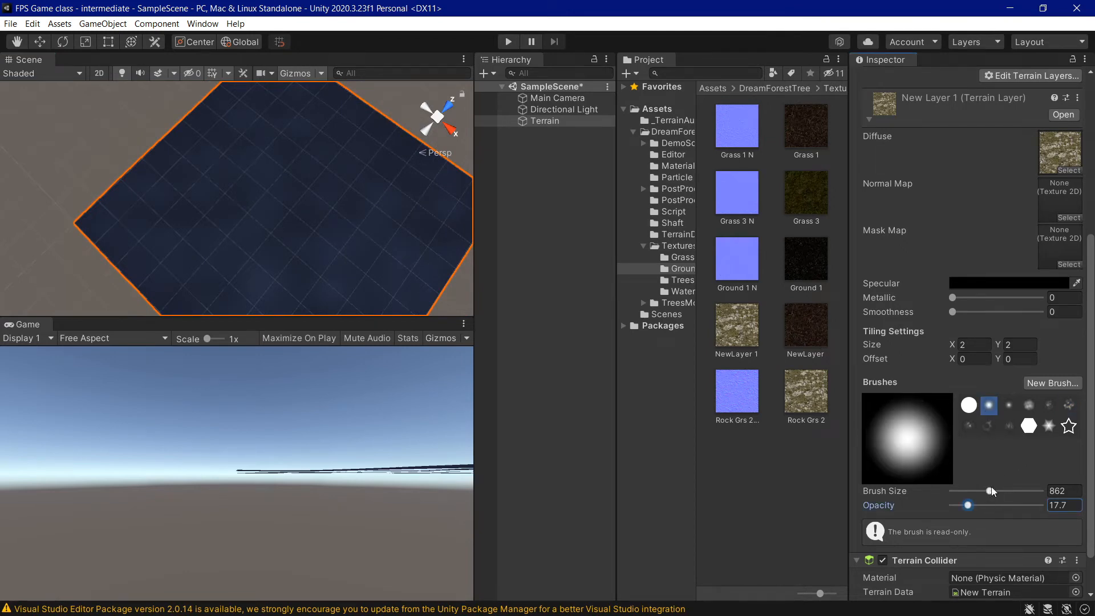
scroll(251, 257, "up", 2)
middle_click_drag(252, 256, 210, 148)
left_click_drag(990, 490, 973, 490)
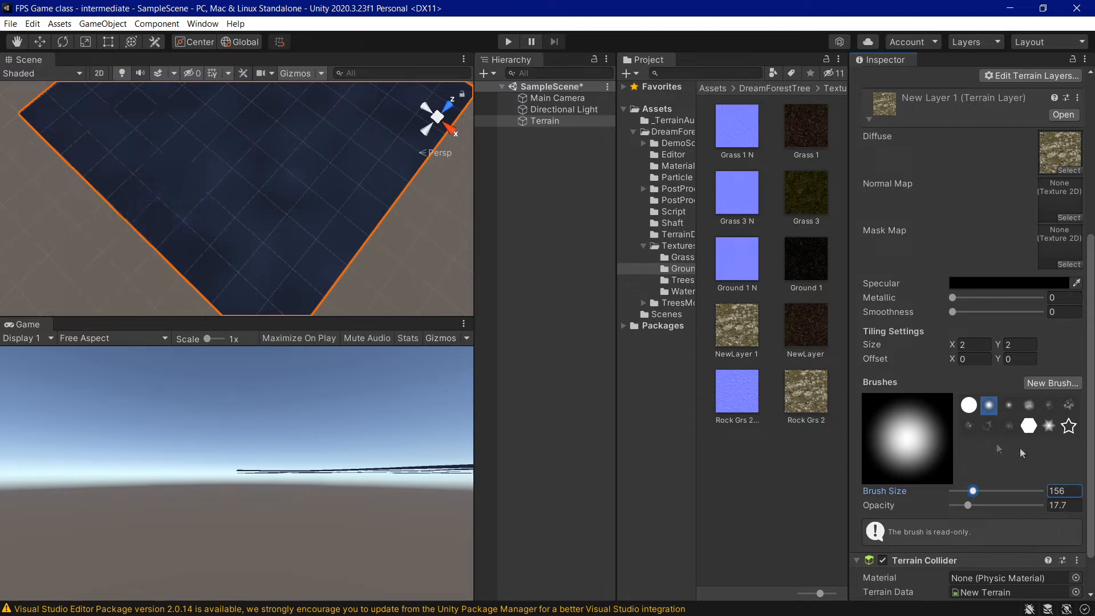
left_click_drag(1000, 506, 1024, 506)
Paint a trial Rock Grs 2 path diagonally across the terrain and undo the stroke.
middle_click_drag(264, 215, 274, 235)
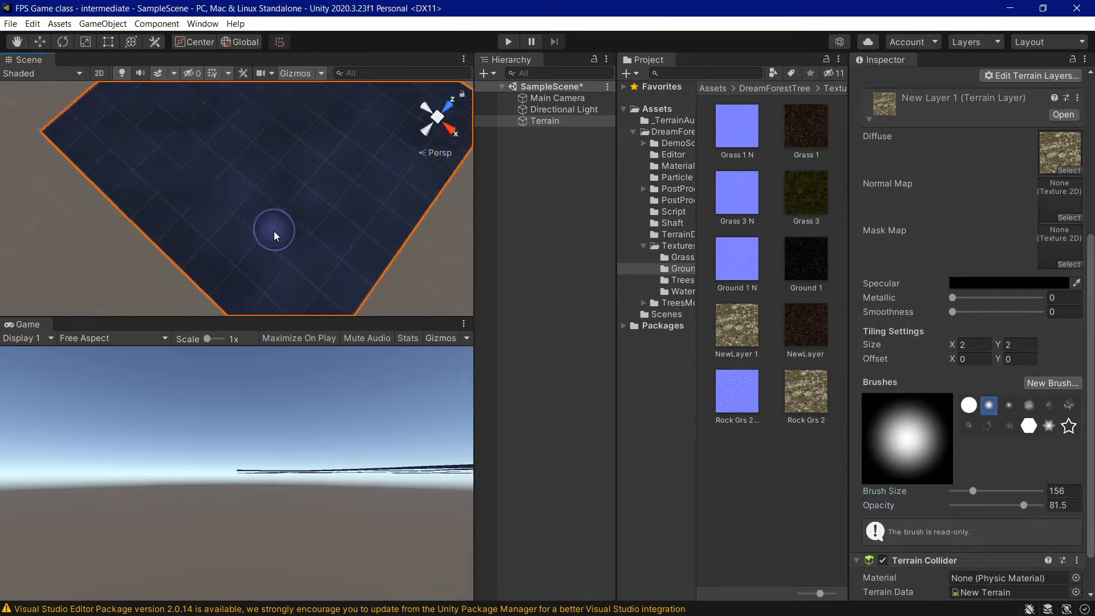
scroll(274, 234, "down", 3)
mouse_move(198, 213)
left_mouse_down()
mouse_move(276, 161)
mouse_move(321, 84)
left_mouse_up()
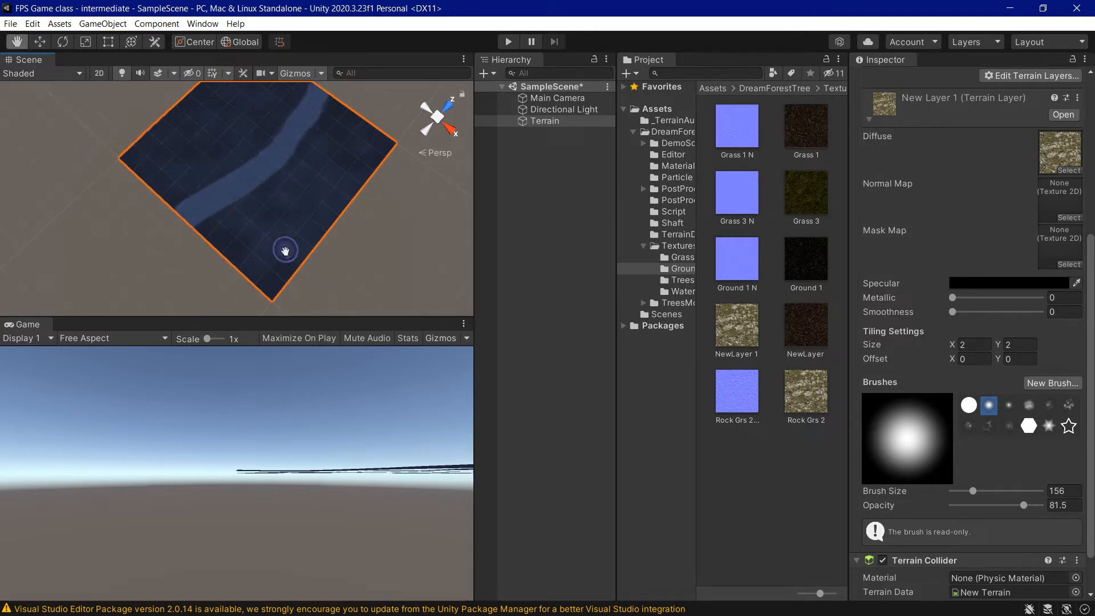
middle_click_drag(285, 251, 339, 274)
key("ctrl+z")
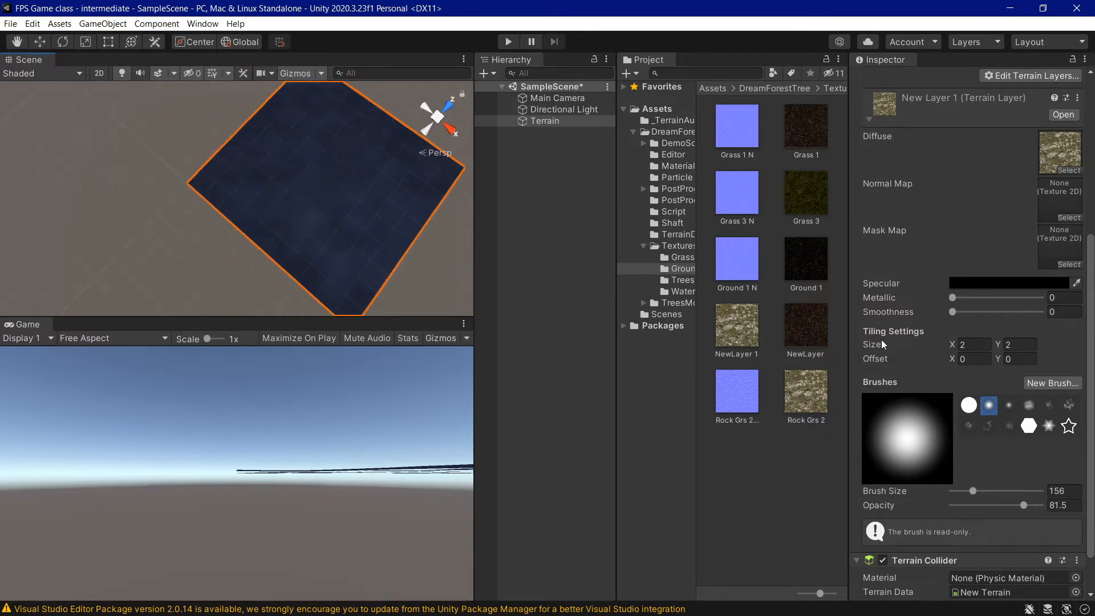
Collapse the rock layer's properties and review the available terrain layer editing options.
scroll(878, 296, "up", 5)
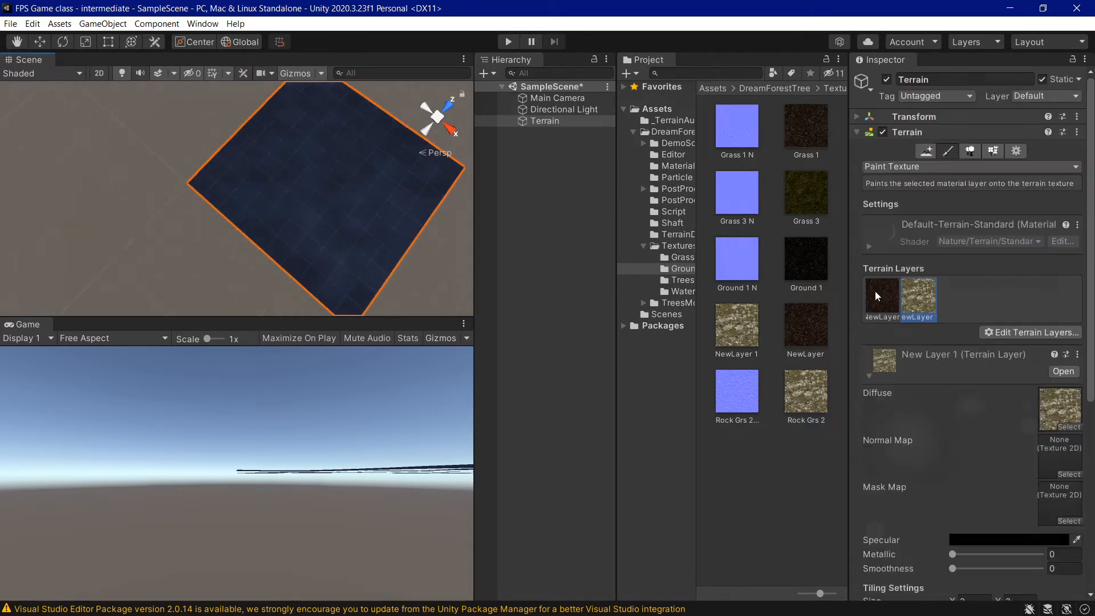
left_click(871, 376)
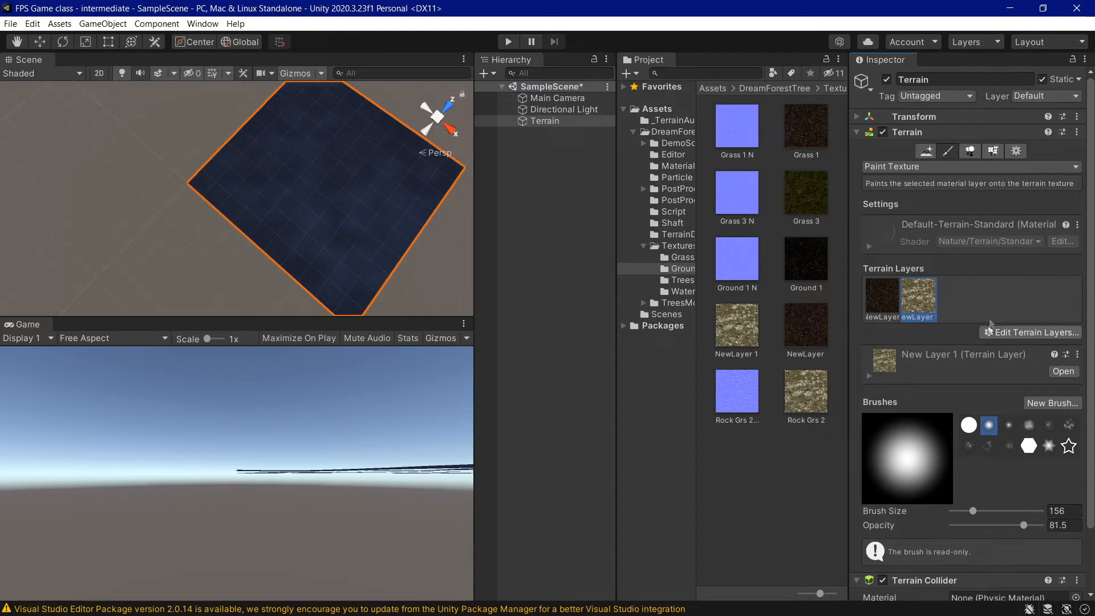
left_click(1004, 332)
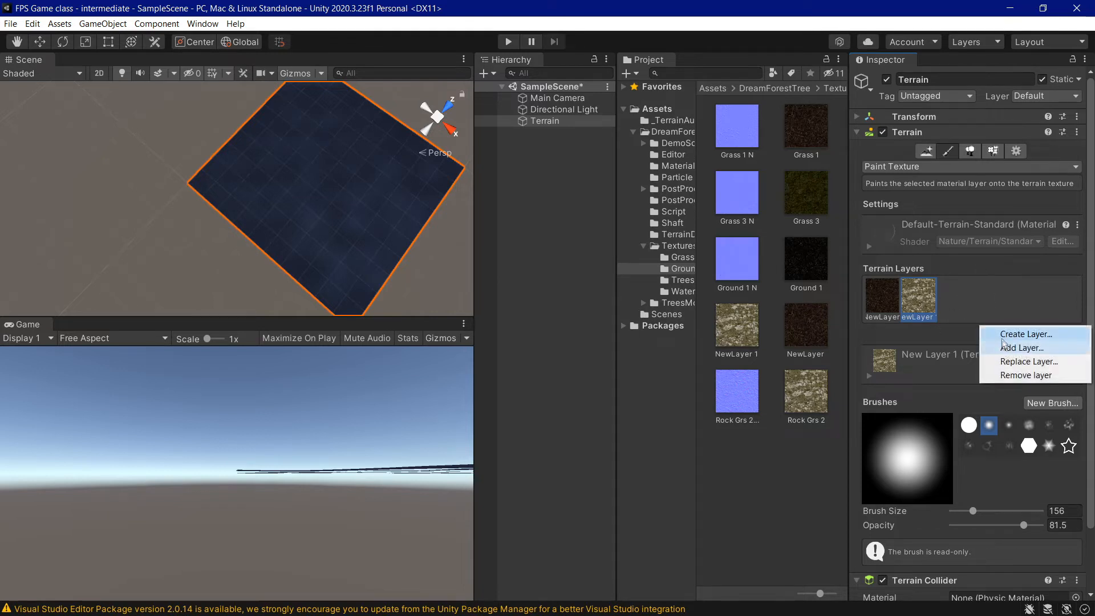
left_click(961, 289)
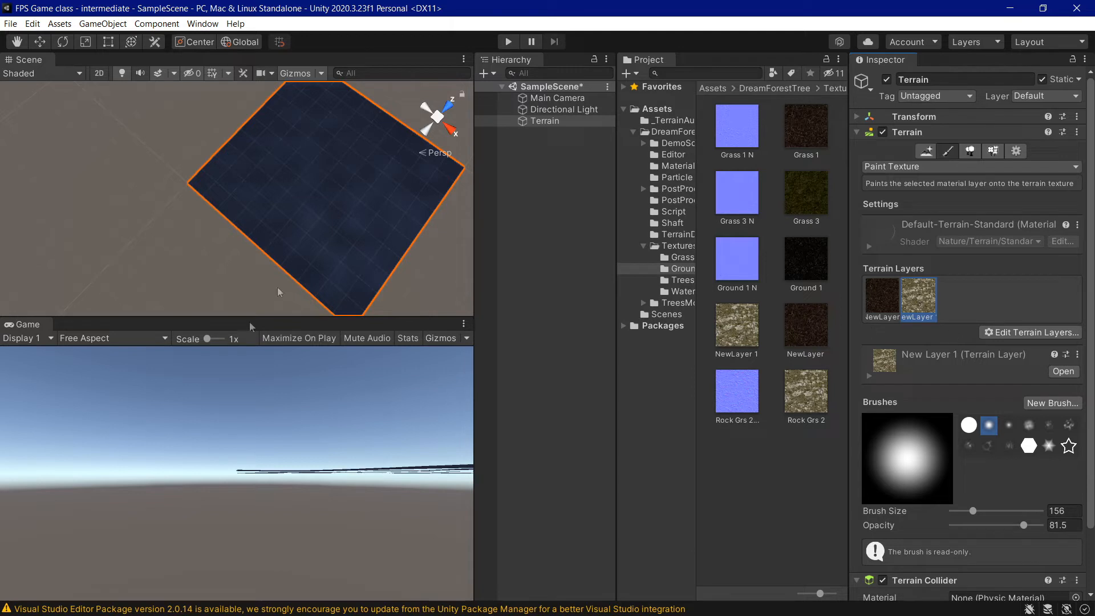
Turn off scene lighting in the Scene view while viewing the whole painted terrain.
right_click_drag(348, 258, 488, 112)
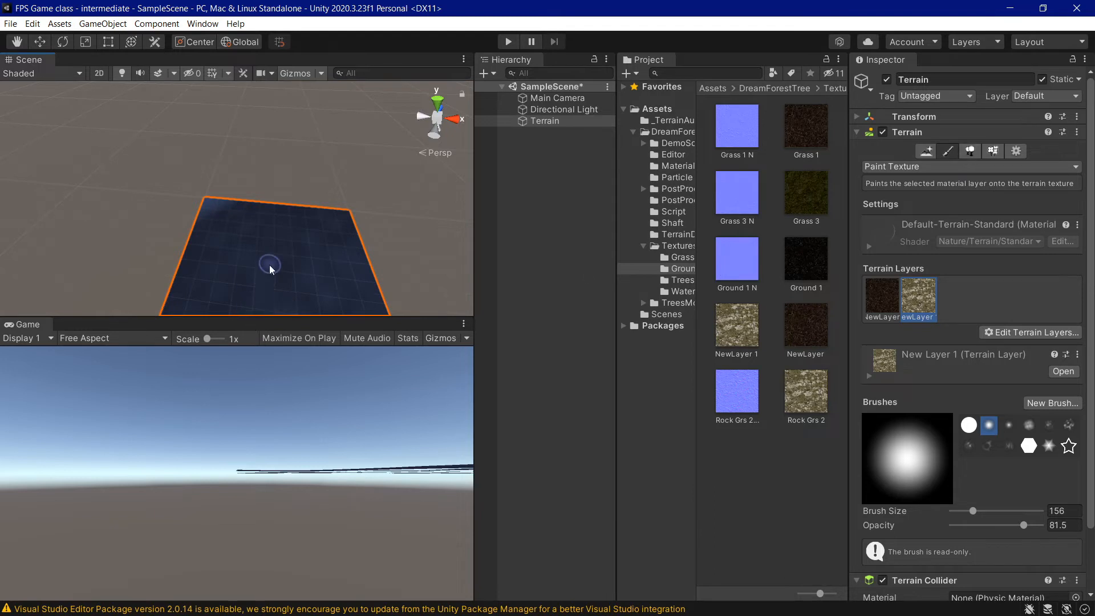
middle_click_drag(269, 264, 250, 210)
scroll(252, 216, "up", 4)
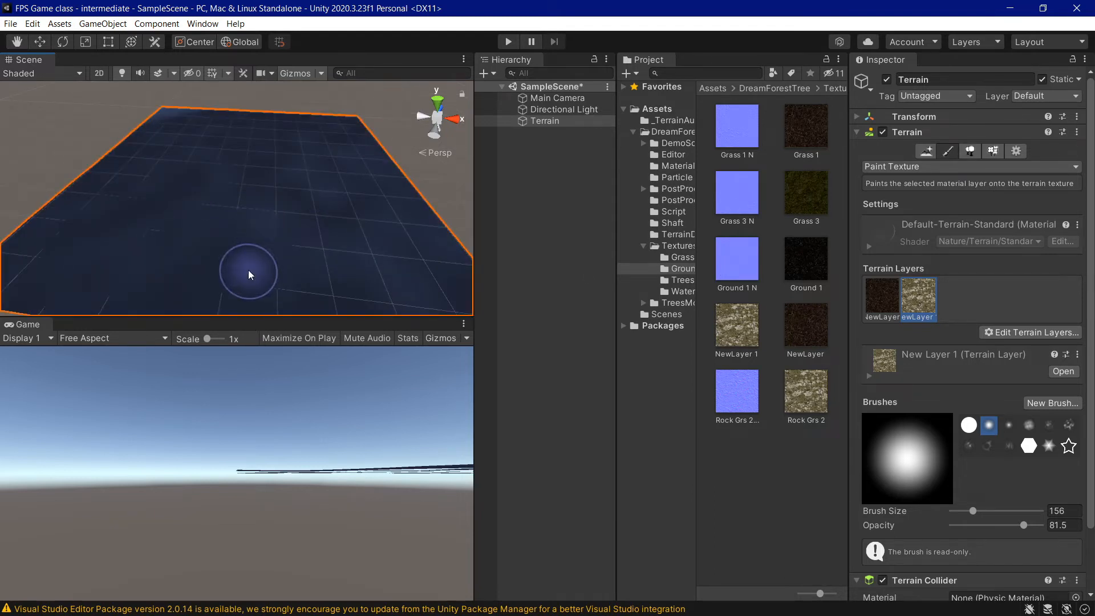
middle_click_drag(252, 269, 236, 251)
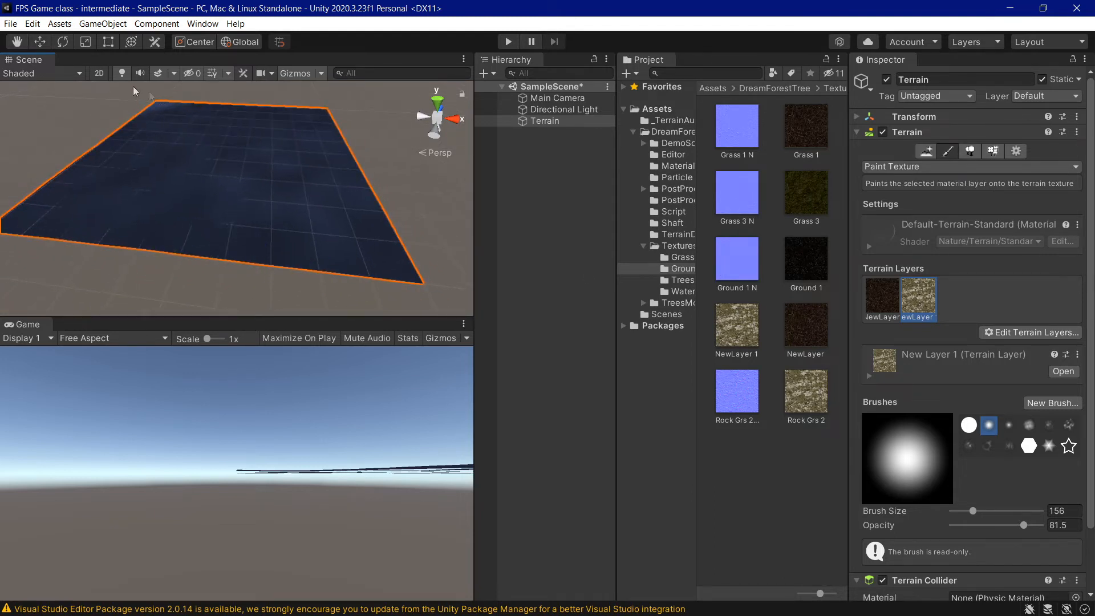
left_click(124, 70)
middle_click_drag(242, 244, 237, 209)
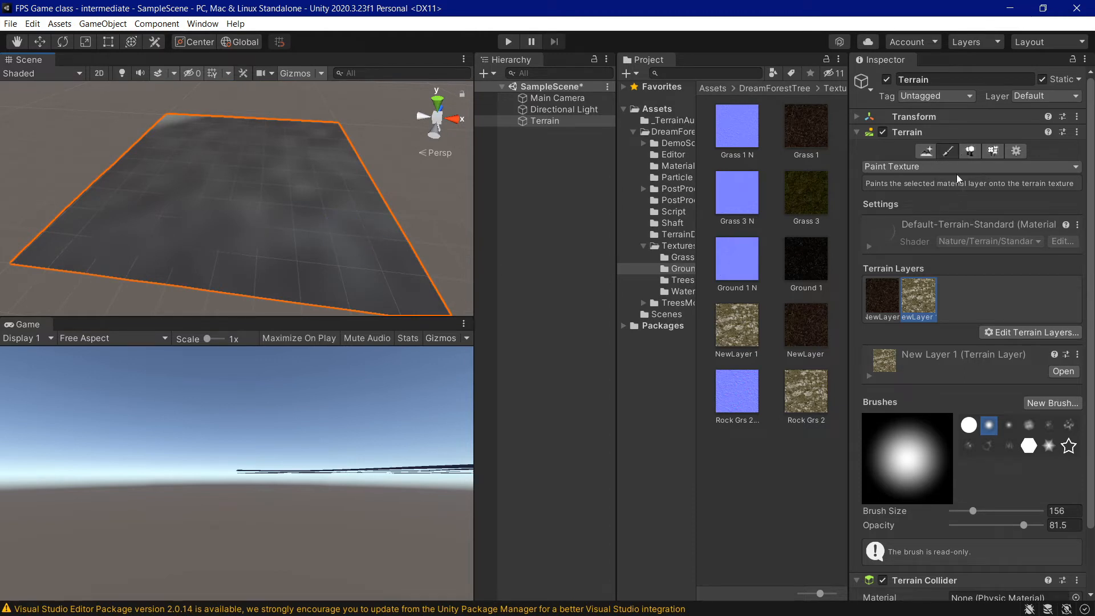
Switch the terrain to tree painting and add the RedWood 2 prefab as a tree with bend factor 0.
left_click(970, 152)
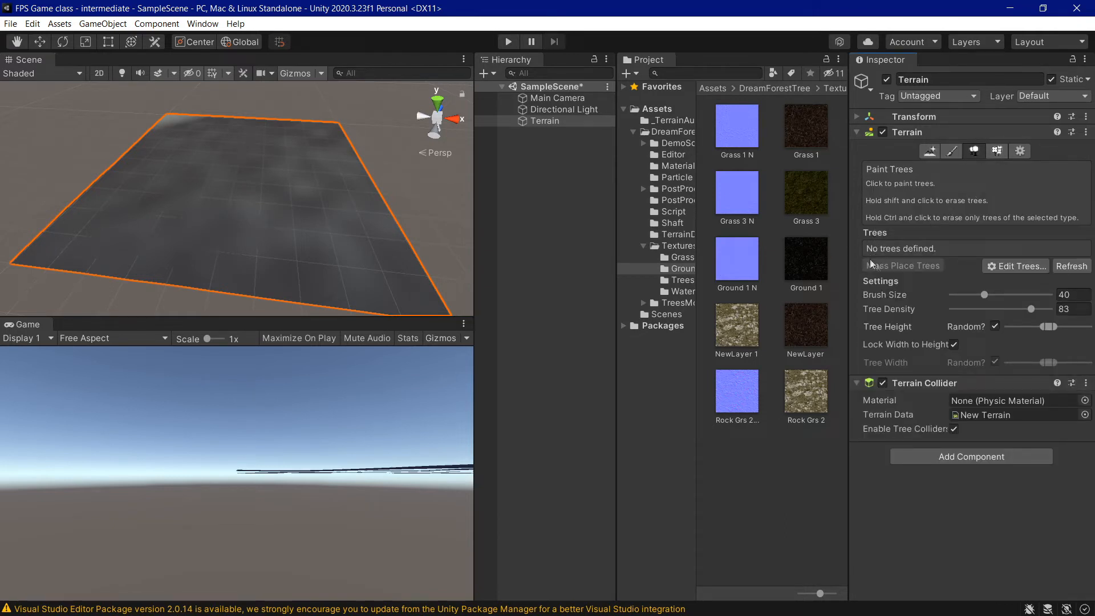
left_click(1012, 270)
left_click(1013, 269)
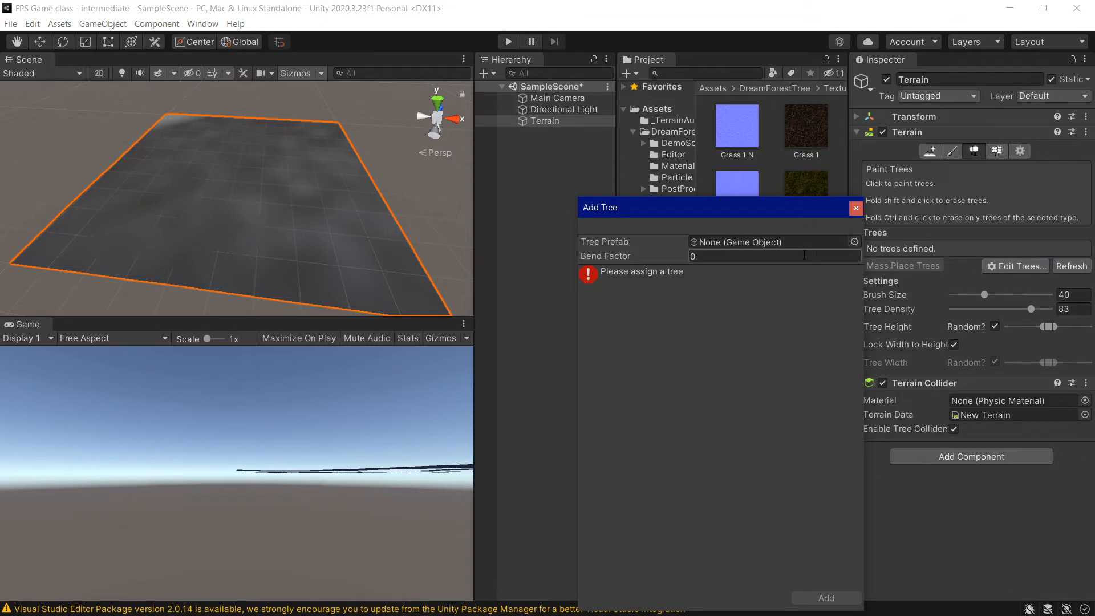
left_click(854, 242)
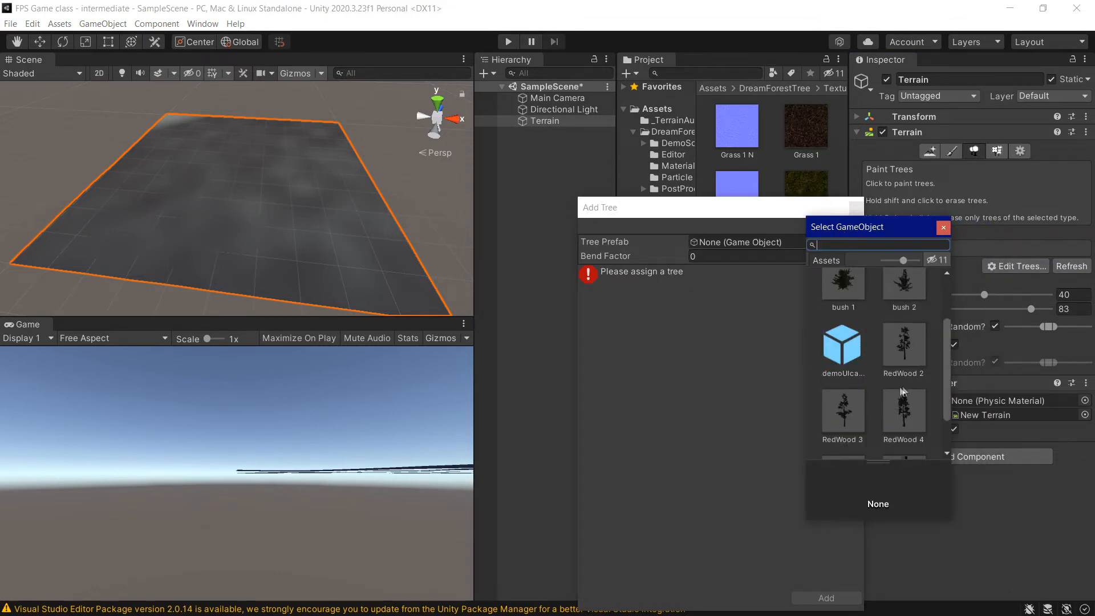
scroll(909, 335, "down", 1)
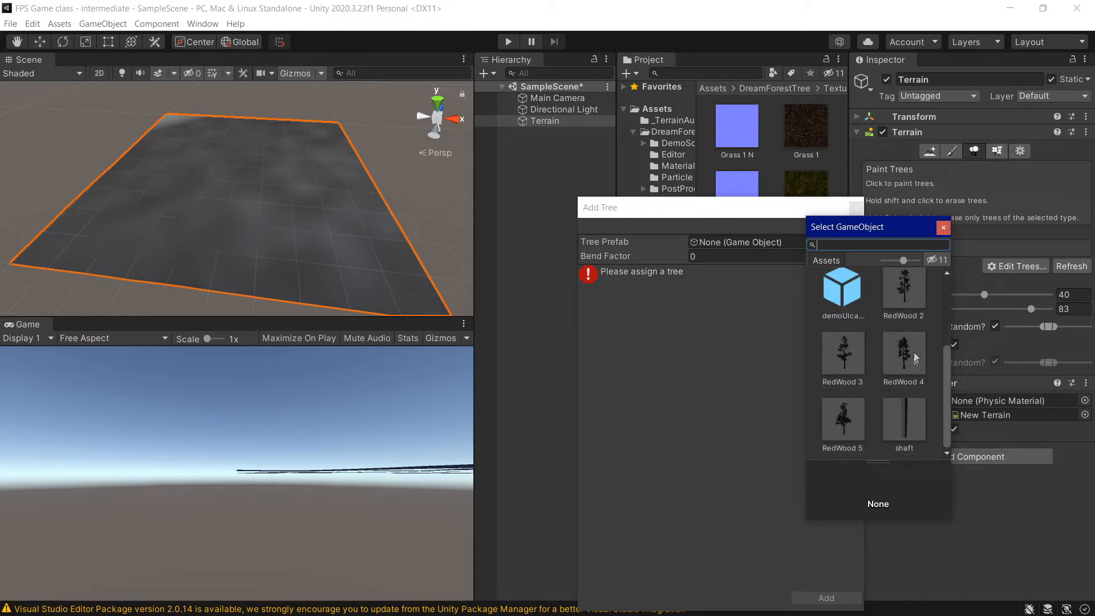
double_click(910, 291)
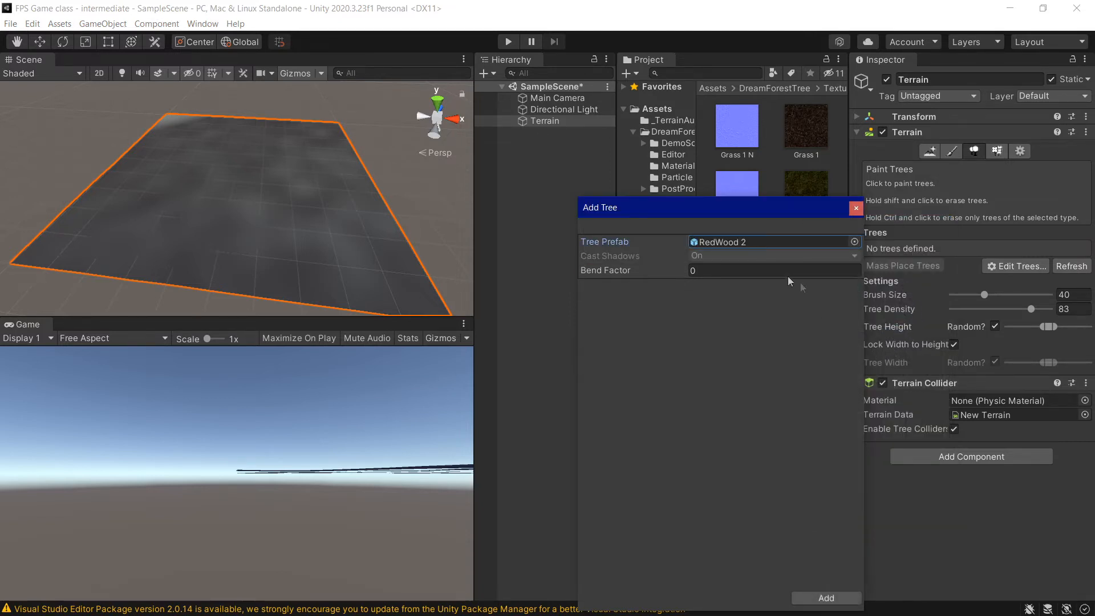
left_click(827, 598)
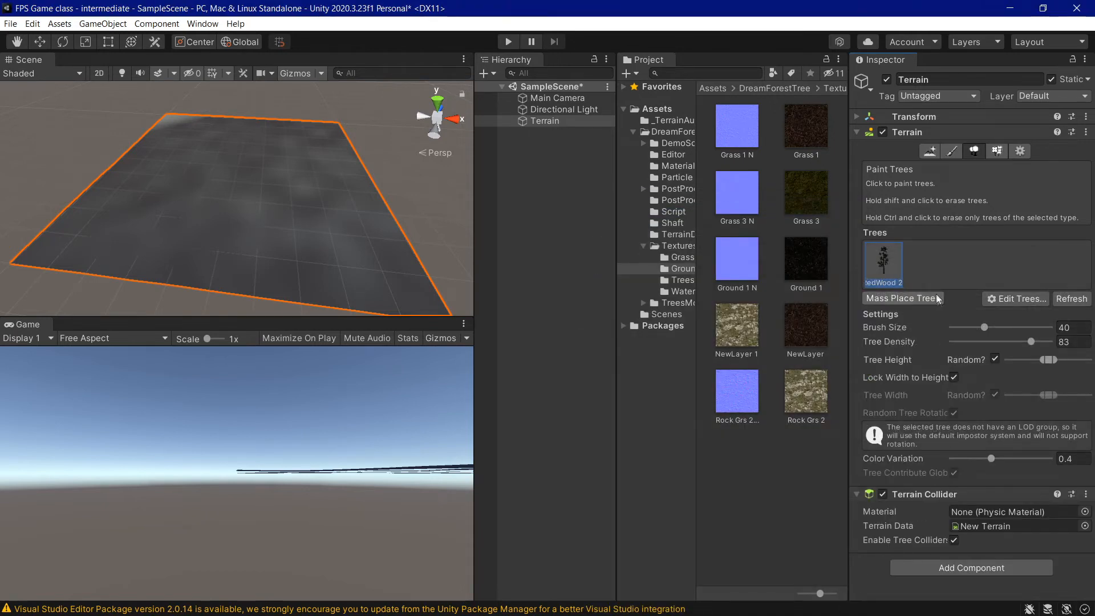
Set the tree brush size to 893 and paint RedWood 2 trees across the whole terrain.
left_click_drag(999, 327, 1035, 327)
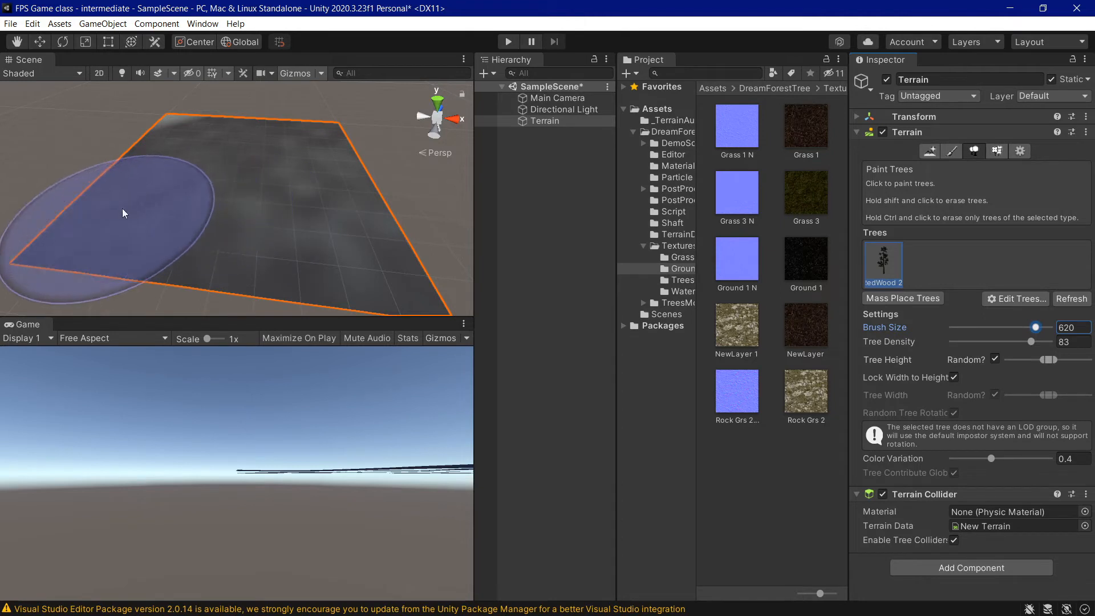
mouse_move(164, 237)
left_mouse_down()
mouse_move(330, 208)
mouse_move(323, 139)
mouse_move(223, 144)
mouse_move(342, 232)
mouse_move(342, 259)
left_mouse_up()
scroll(343, 259, "down", 2)
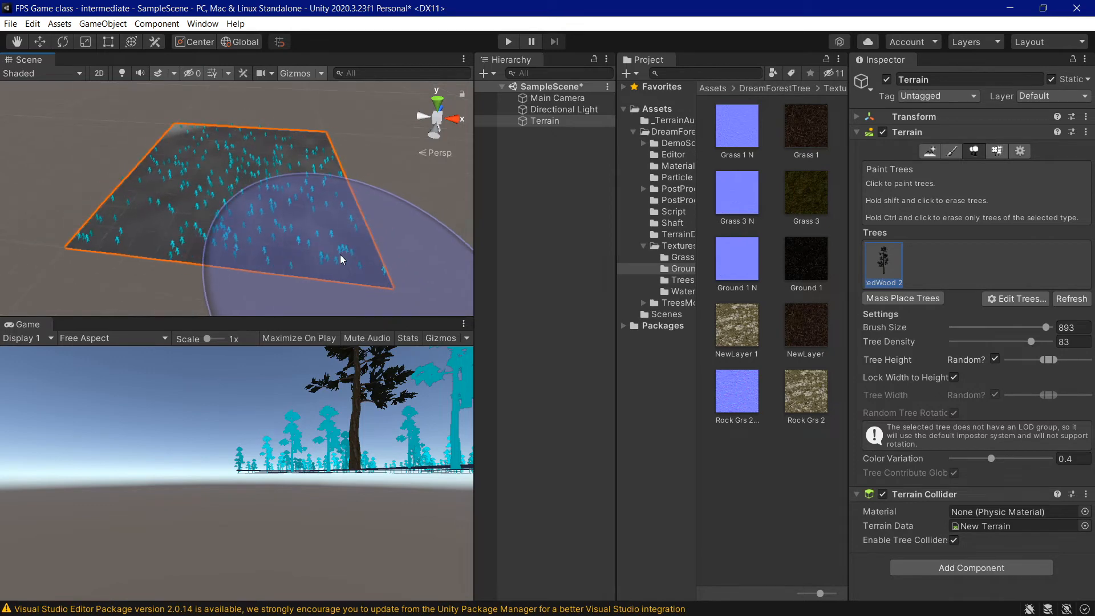
scroll(343, 259, "up", 5)
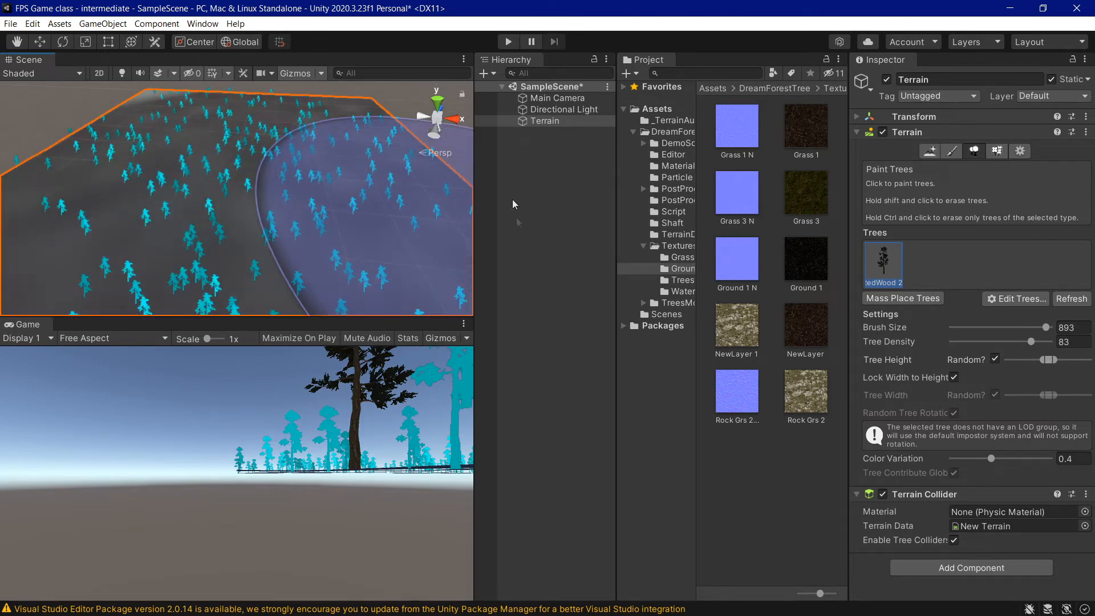
middle_click_drag(393, 200, 313, 194)
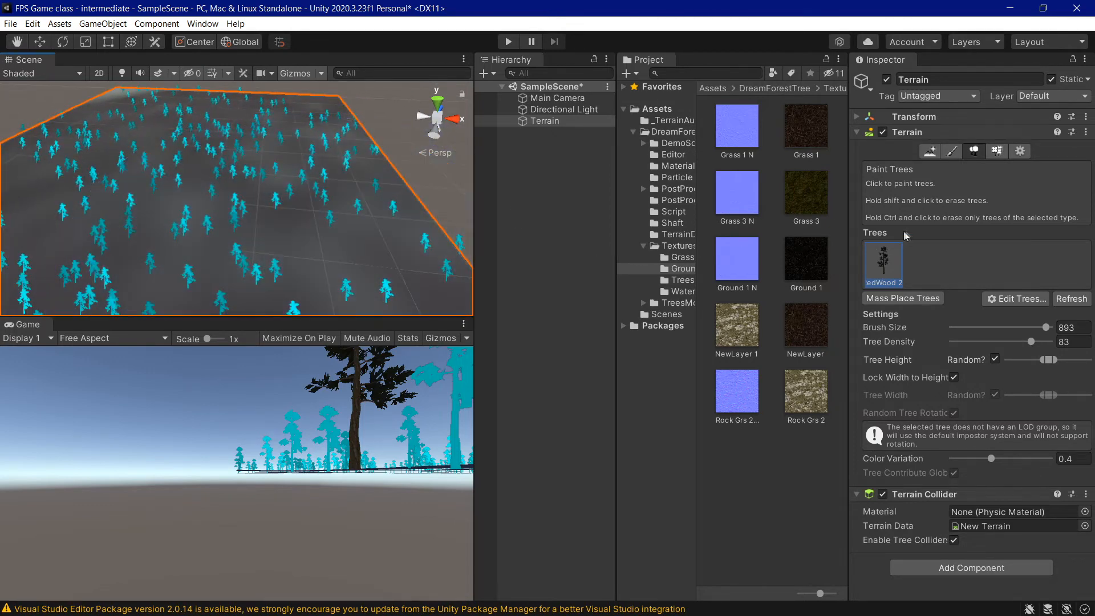
Add the RedWood 3 prefab as a second tree with bend factor 0 and paint it across the terrain.
left_click(1021, 300)
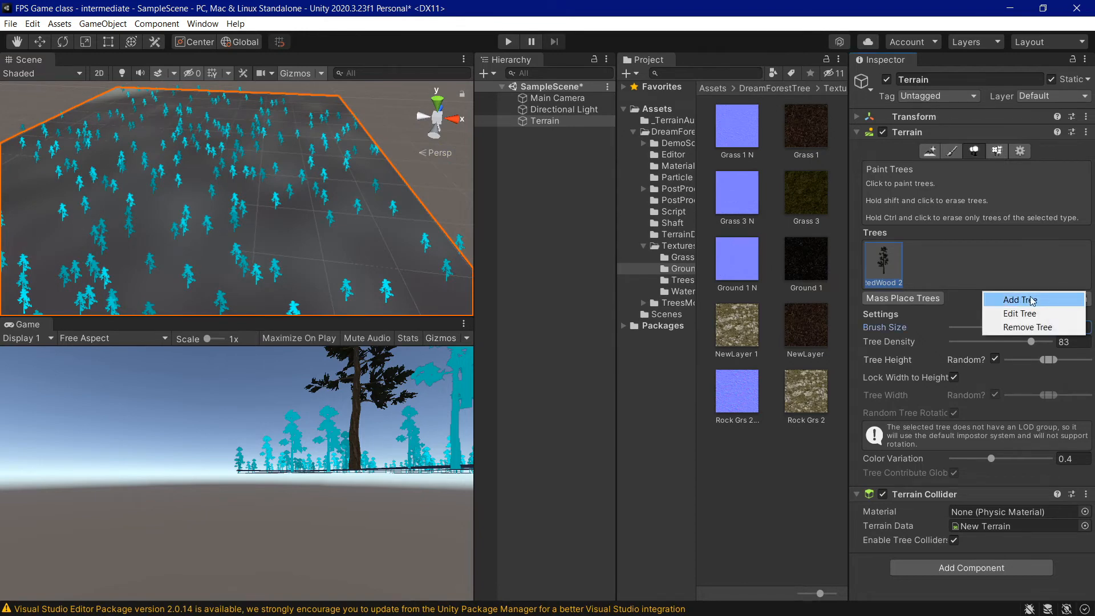
left_click(1033, 301)
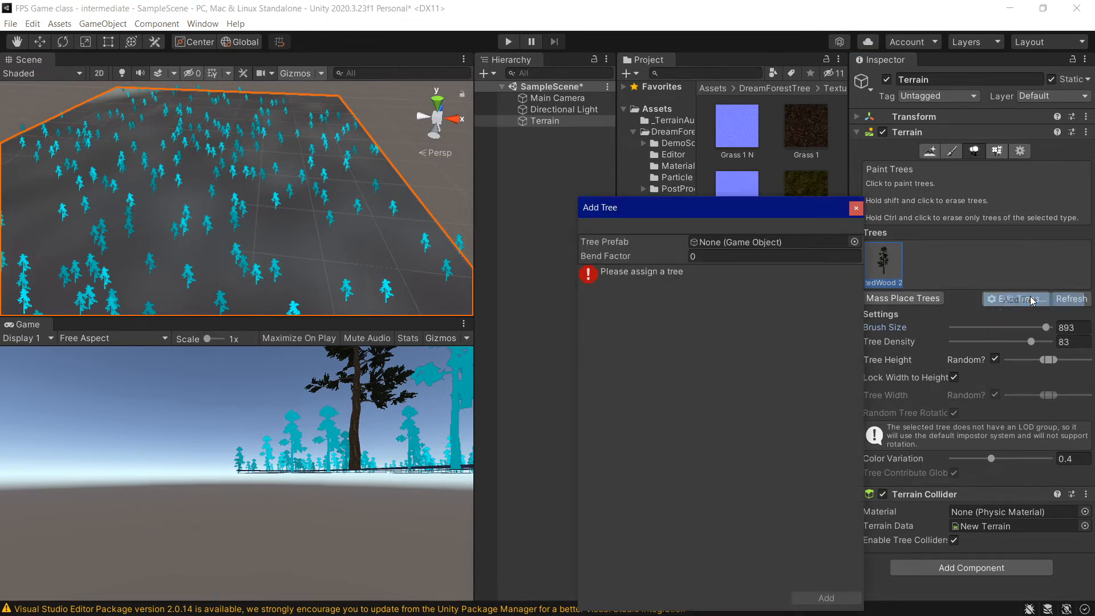
left_click(854, 243)
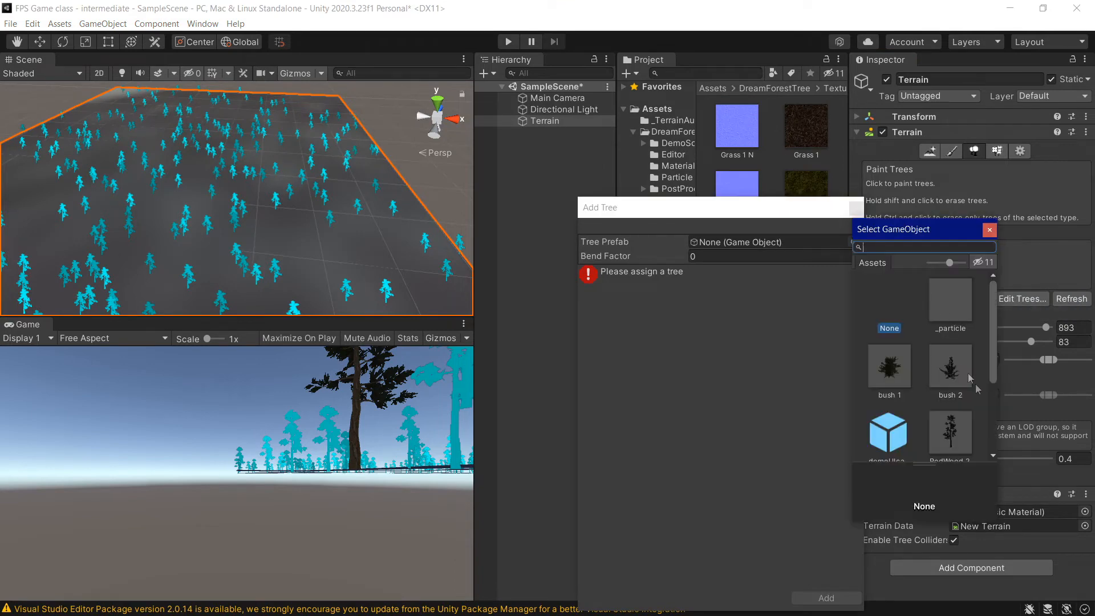
scroll(976, 385, "down", 3)
double_click(900, 365)
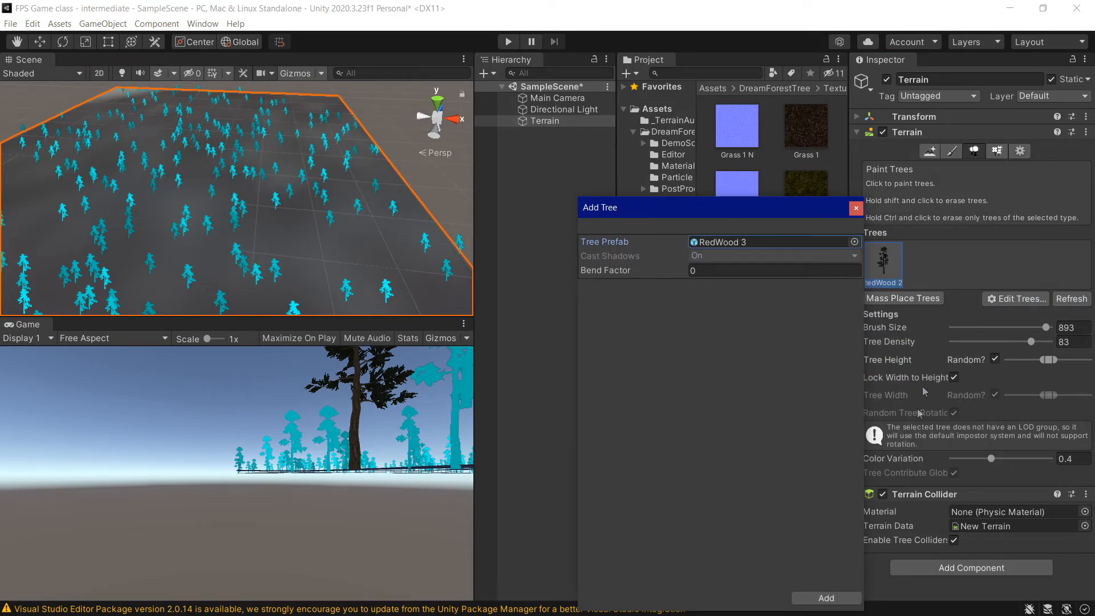
left_click(826, 598)
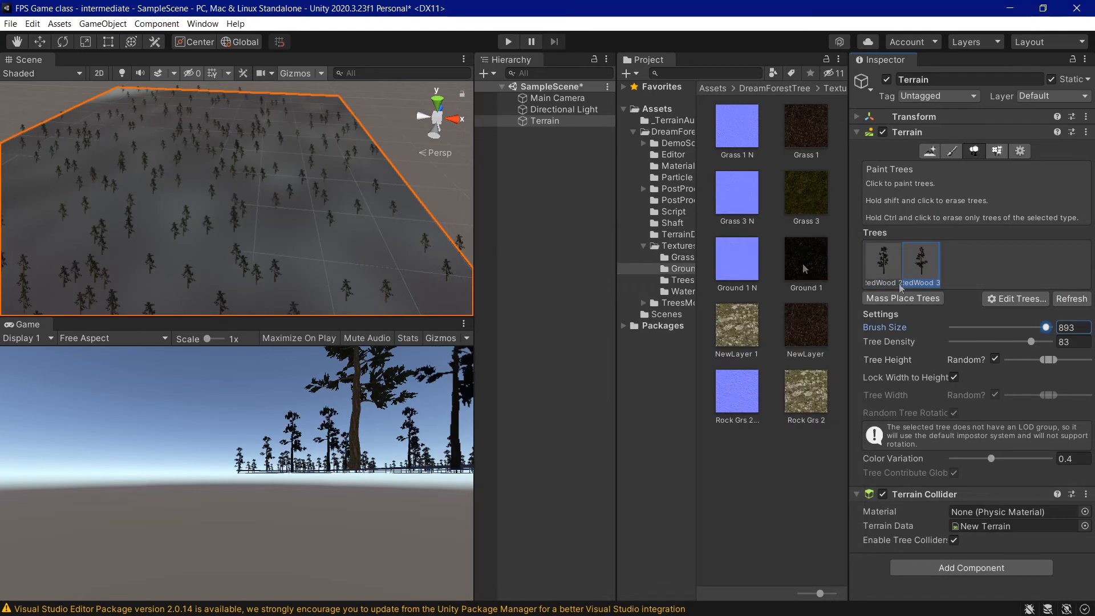
scroll(348, 220, "down", 5)
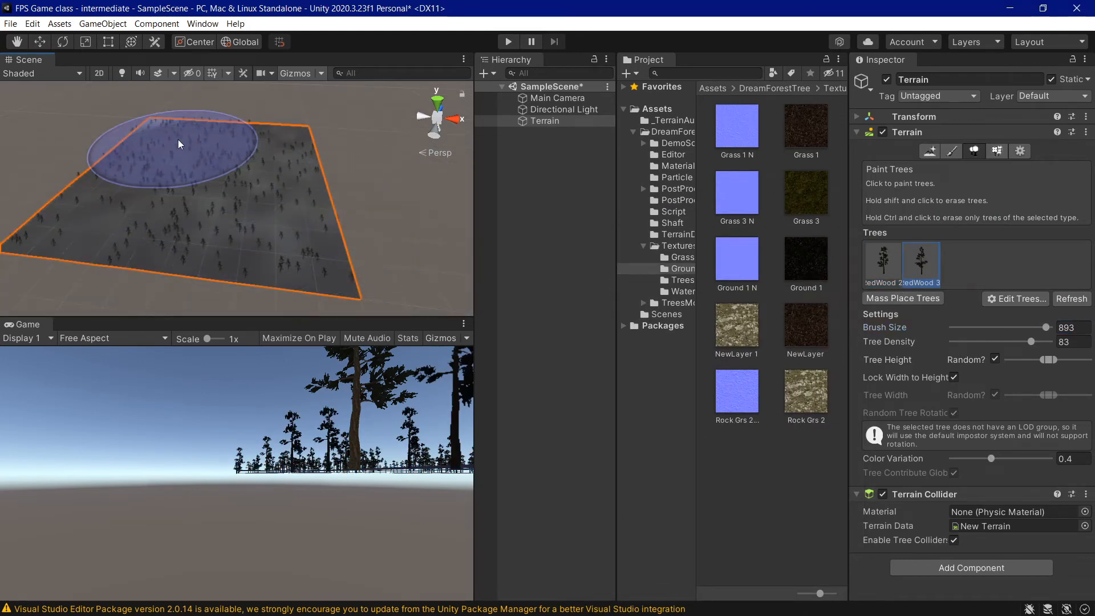
mouse_move(178, 139)
left_mouse_down()
mouse_move(277, 142)
mouse_move(265, 241)
mouse_move(157, 233)
mouse_move(328, 234)
left_mouse_up()
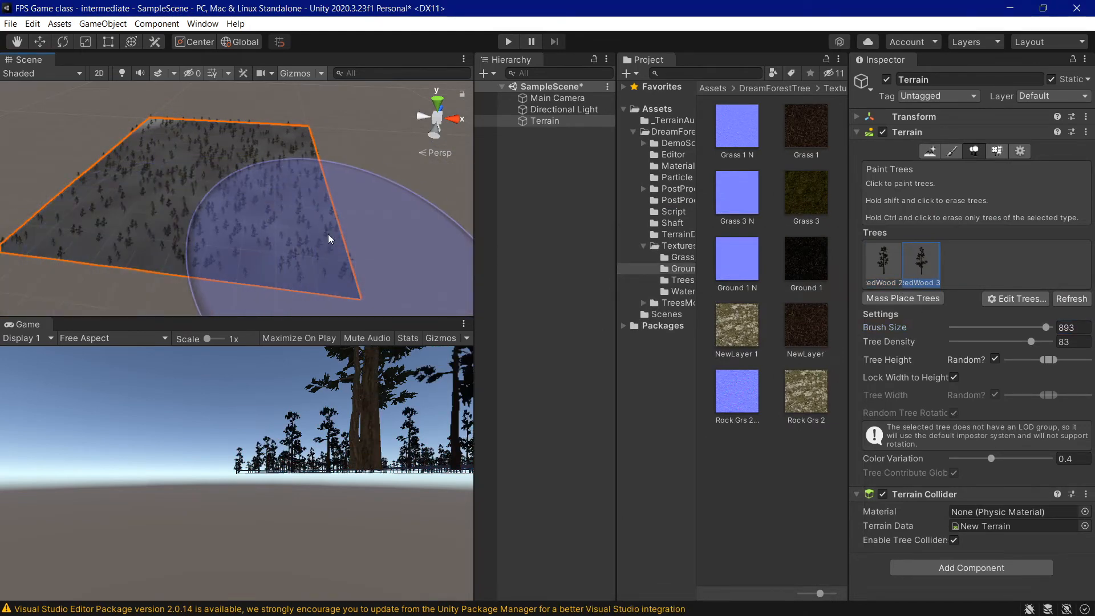
Add the bush 1 prefab as a third tree with bend factor 0 and scatter bushes over the terrain.
left_click(1018, 299)
left_click(1003, 297)
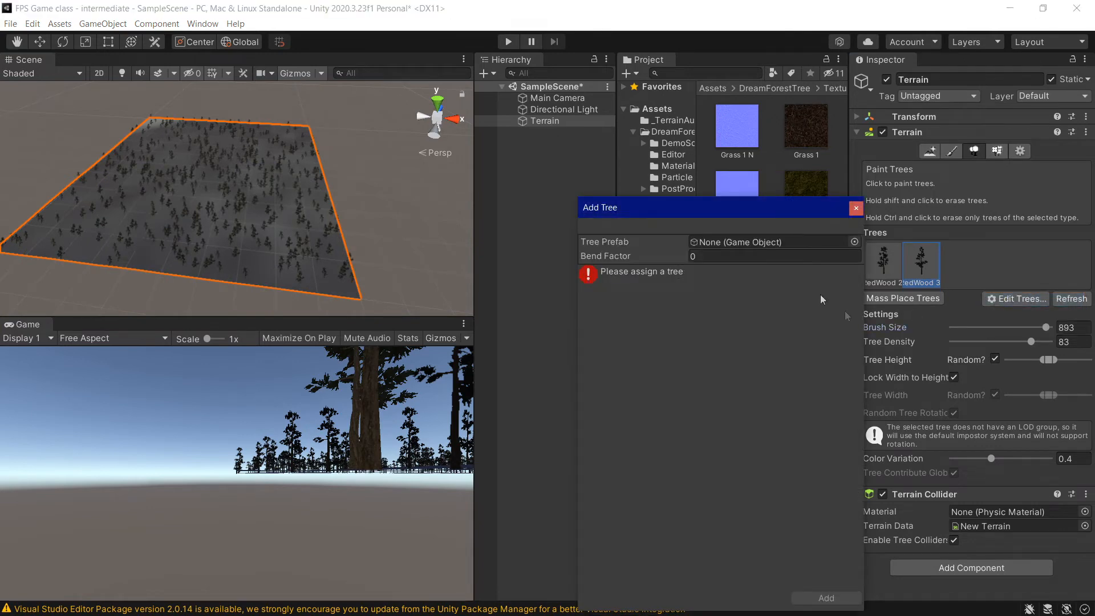
left_click(854, 242)
left_click(892, 368)
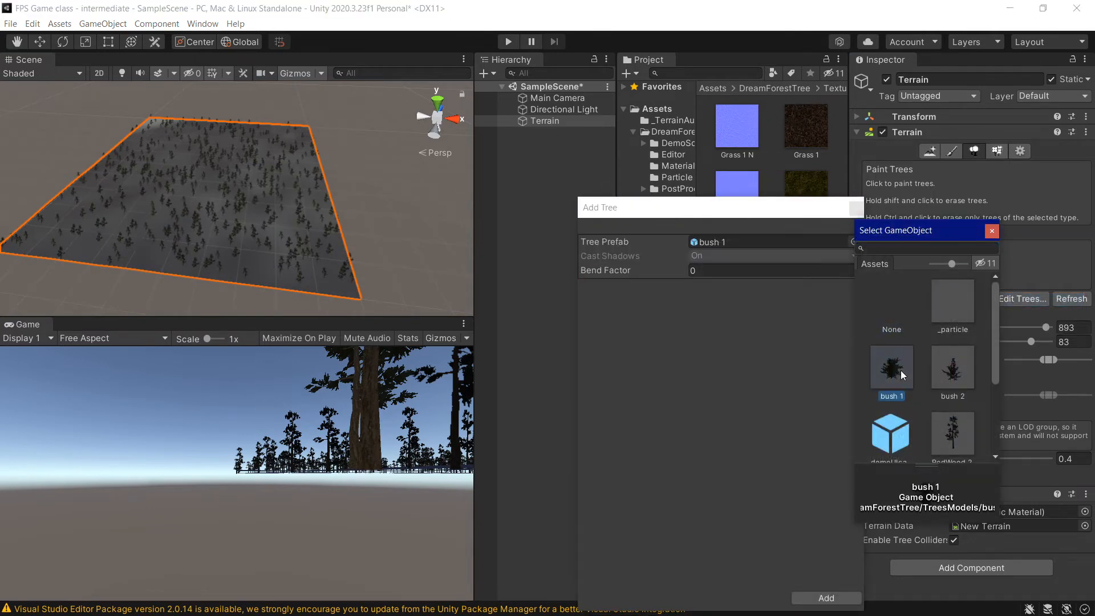
double_click(902, 372)
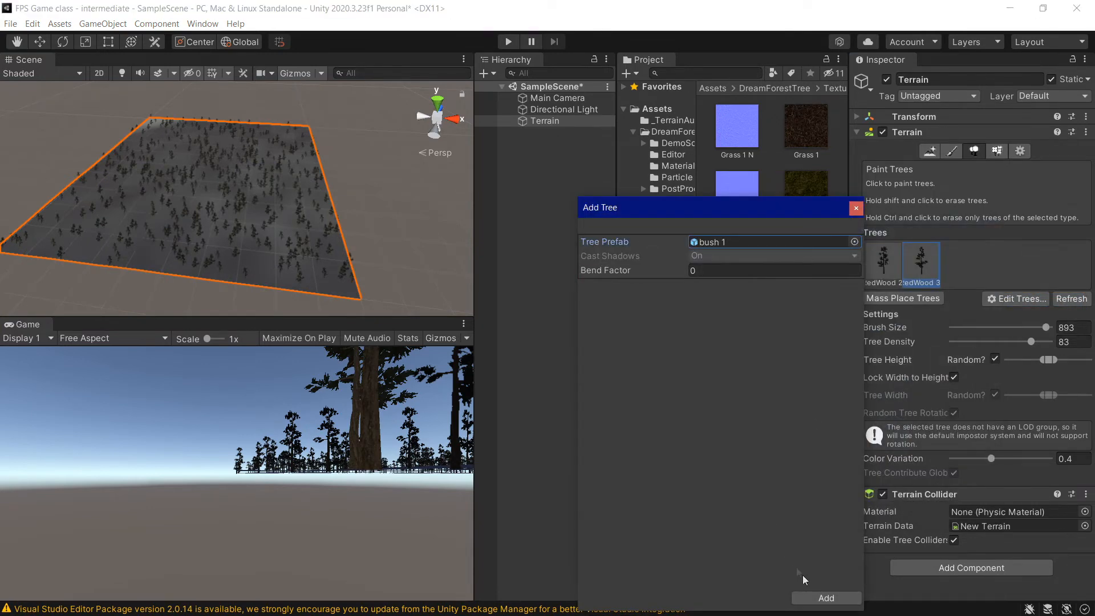
left_click(827, 598)
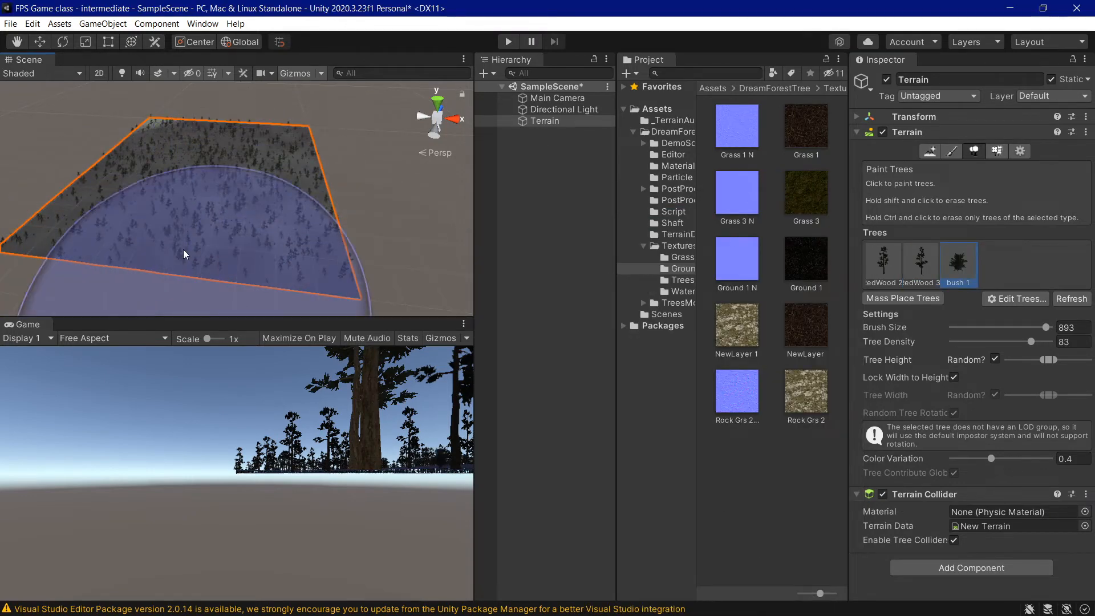
scroll(235, 240, "up", 5)
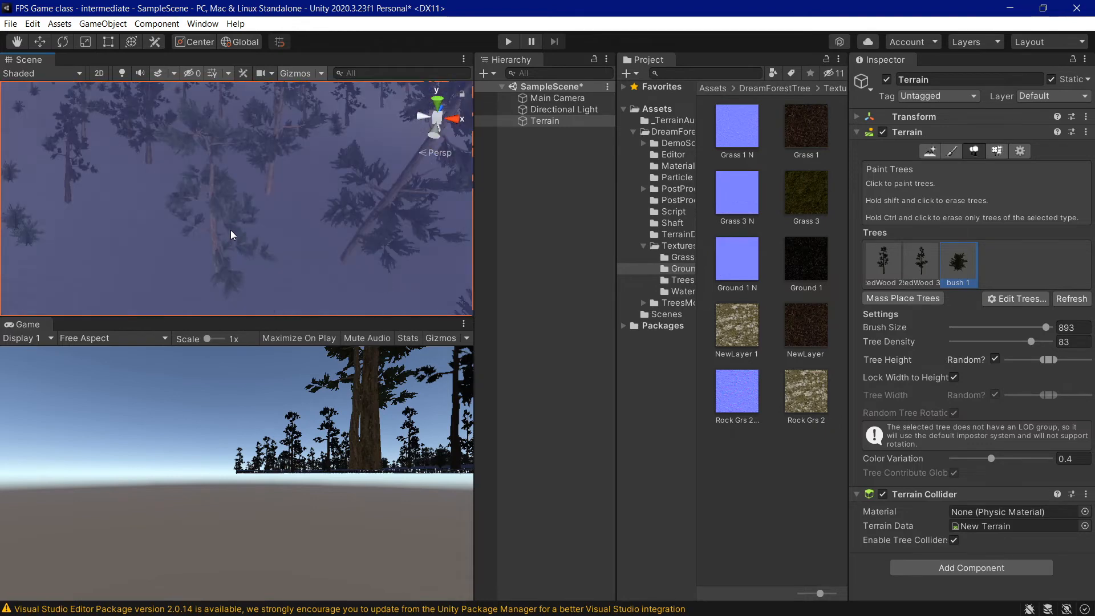
scroll(231, 234, "down", 8)
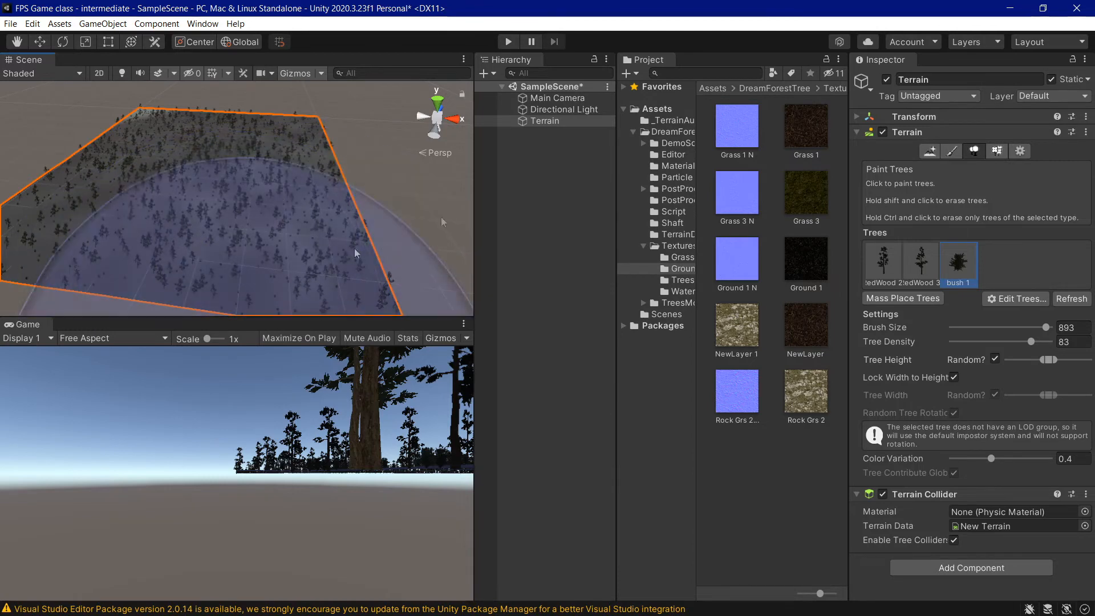
Switch the terrain to detail painting and add a grass texture using grass plant 4 with the default size and colour settings.
left_click(994, 152)
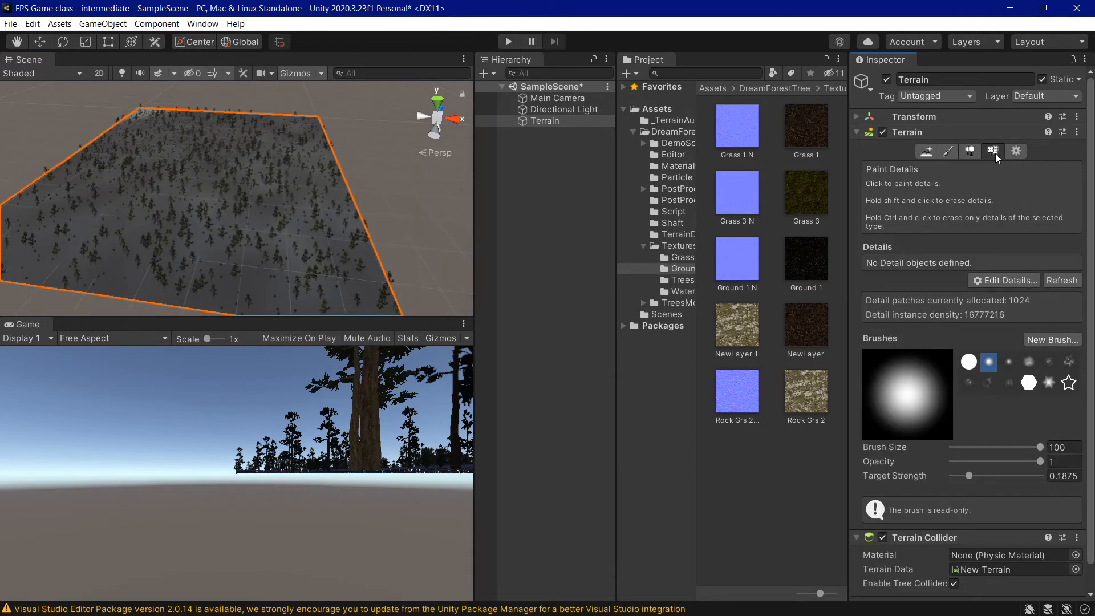
left_click(1018, 282)
left_click(1023, 282)
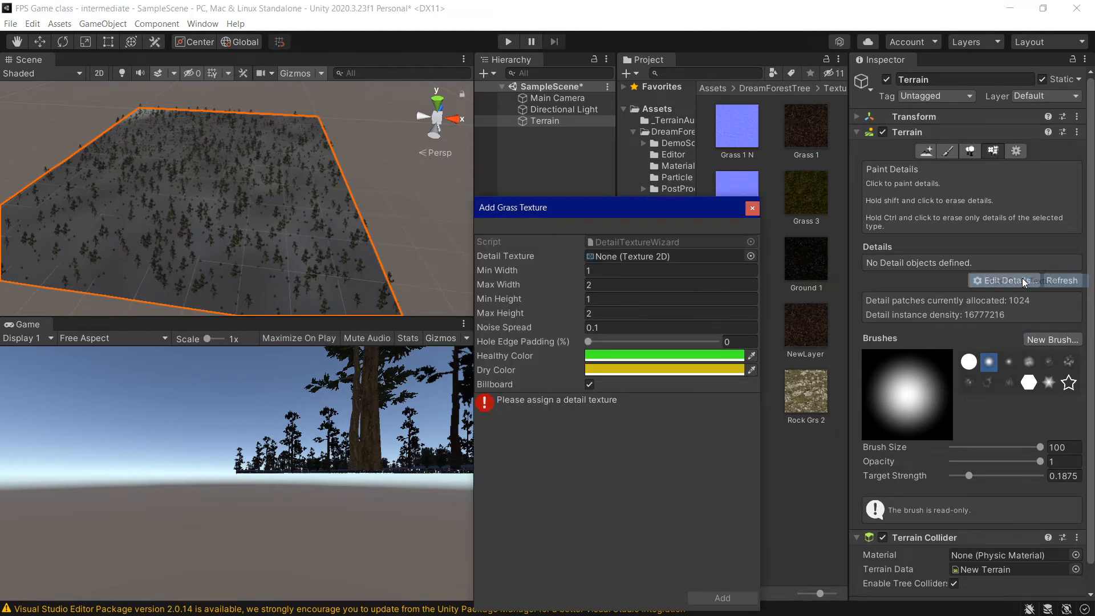
left_click(751, 256)
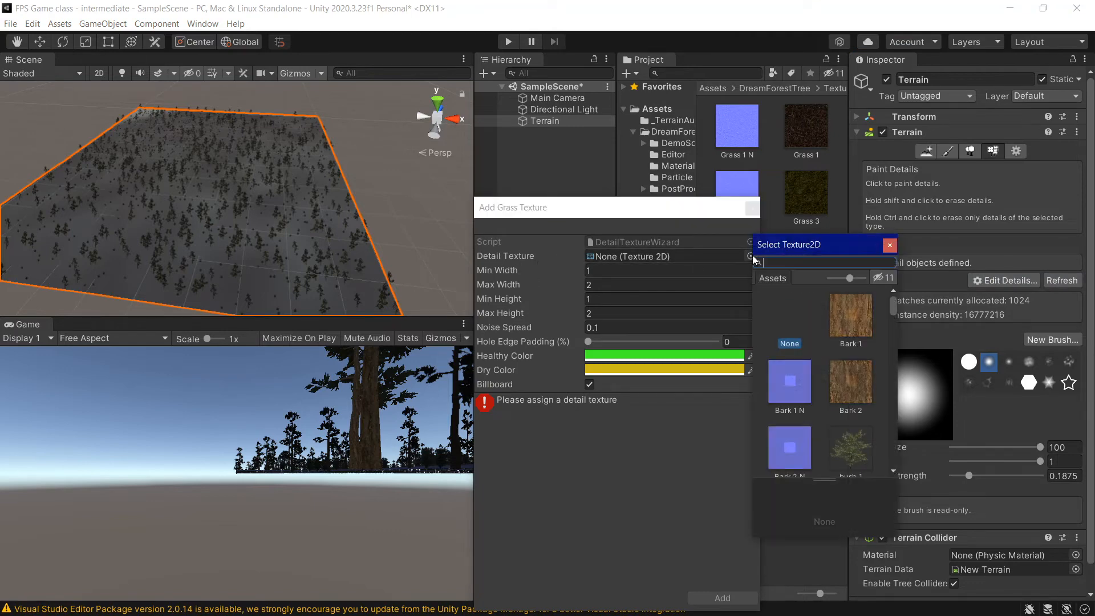
scroll(813, 314, "down", 5)
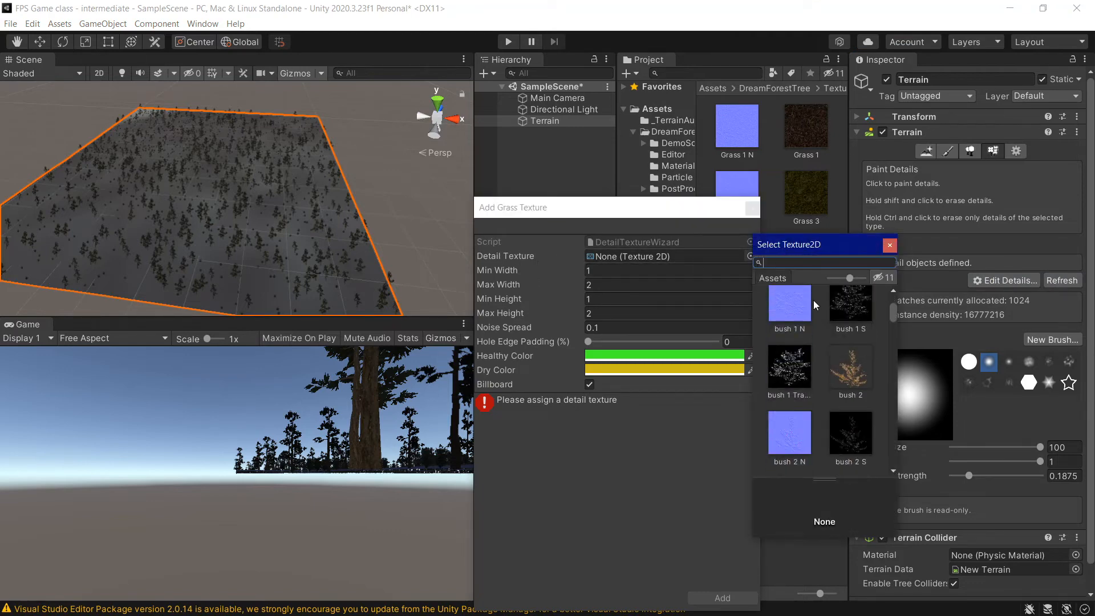
type("grass")
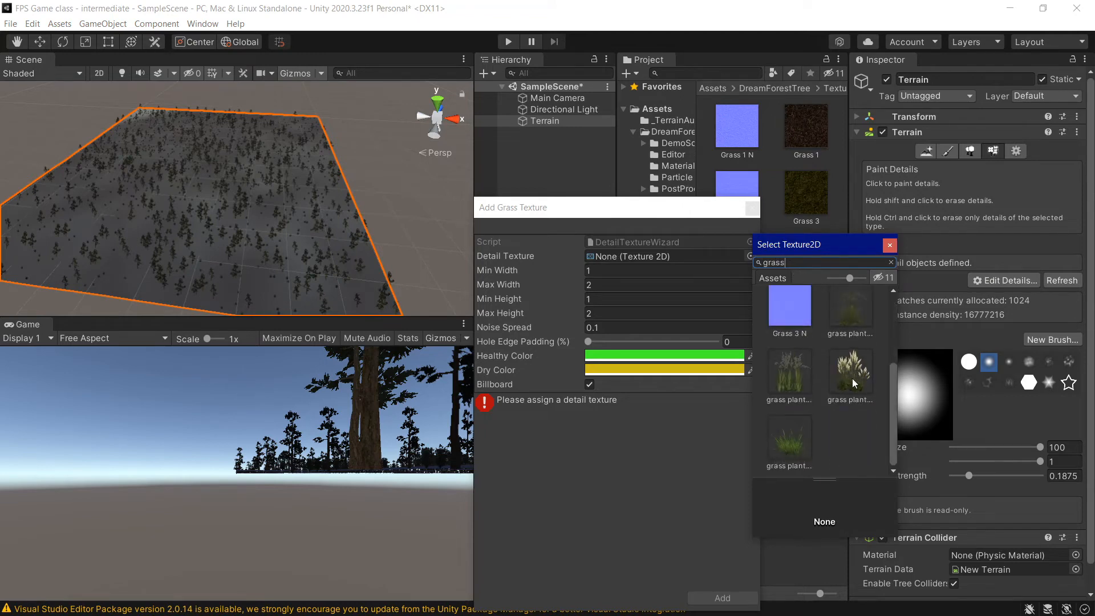
left_click(856, 316)
left_click(791, 390)
left_click(836, 388)
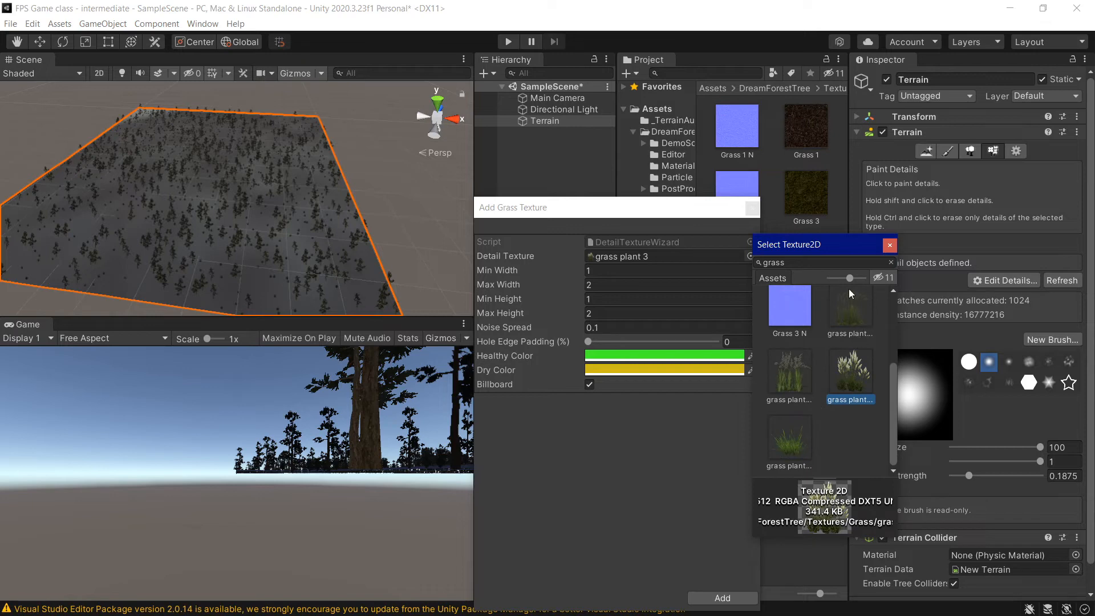
left_click(788, 421)
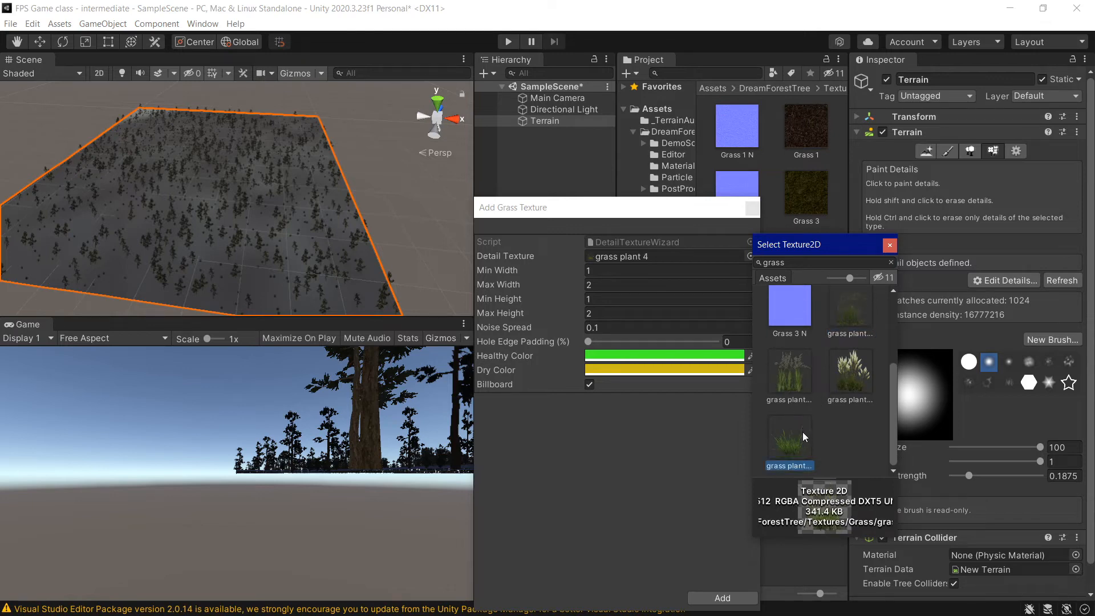
double_click(797, 433)
left_click(722, 598)
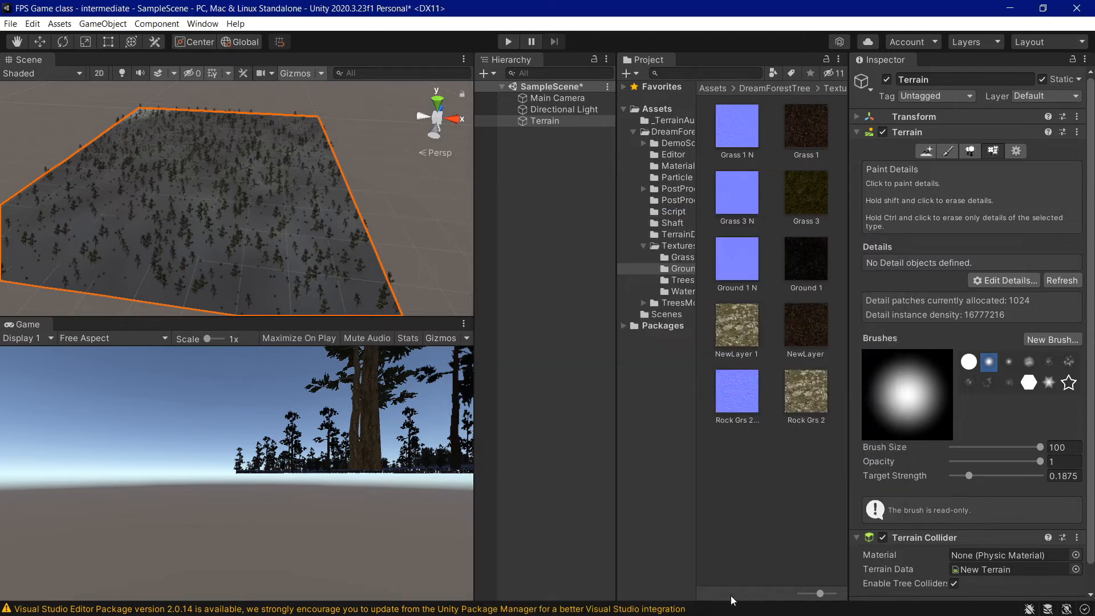
left_click(1024, 316)
left_click(1021, 314)
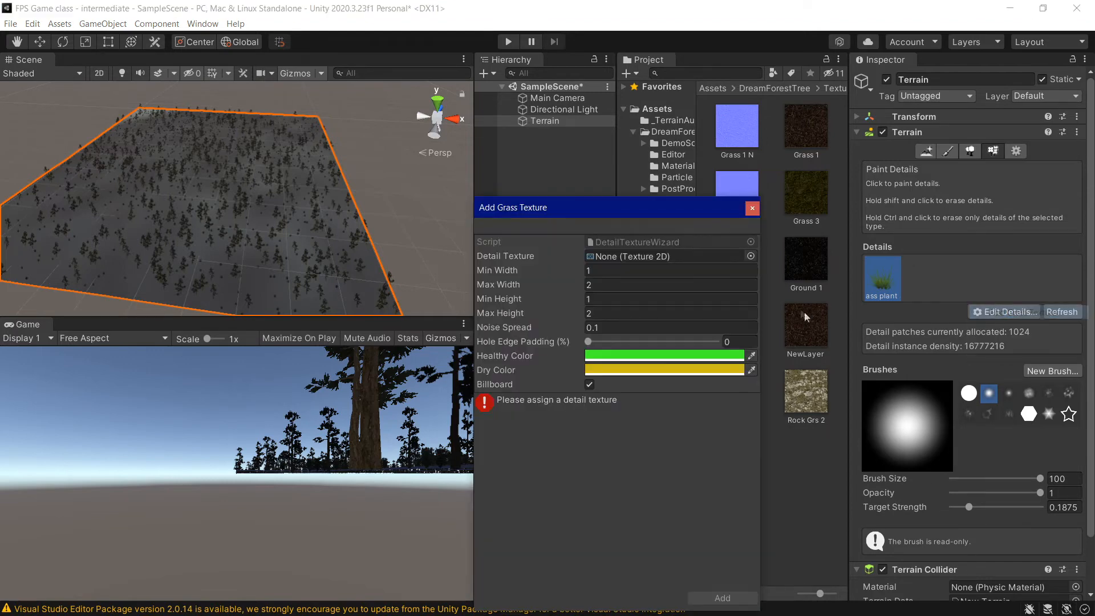
left_click(751, 256)
type("grass")
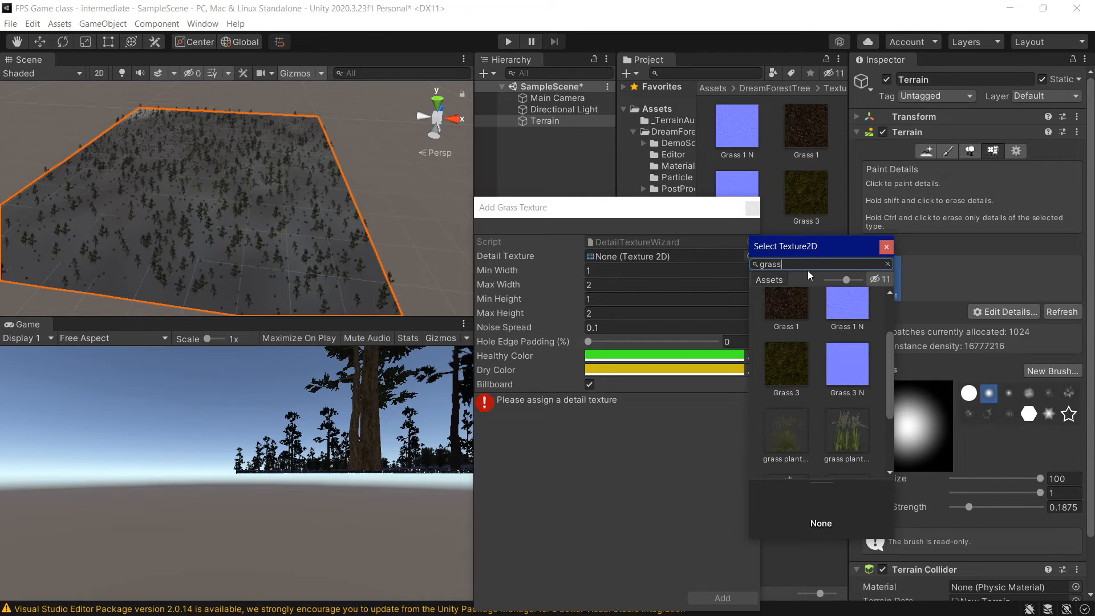
double_click(845, 375)
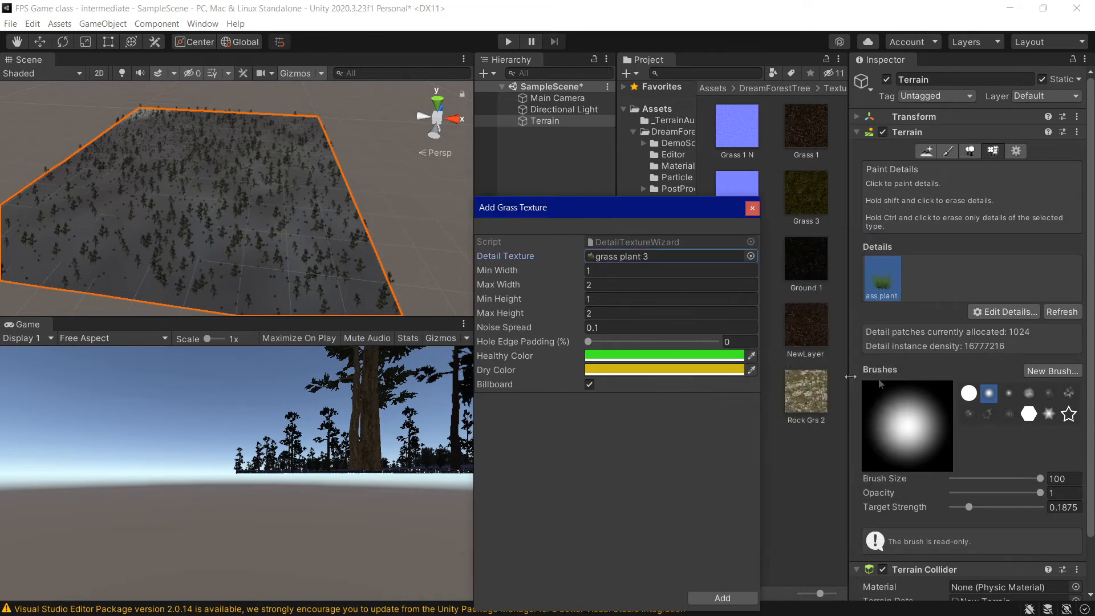
Add a second grass texture detail using grass plant 3 with the default size and colour settings.
left_click(1011, 313)
left_click(1010, 313)
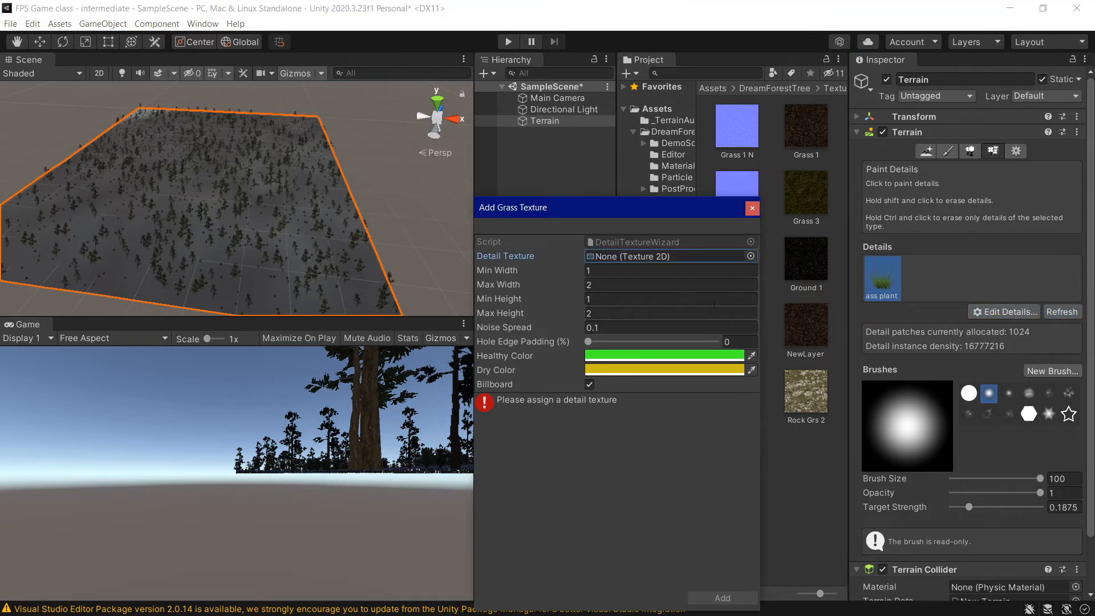
left_click(747, 257)
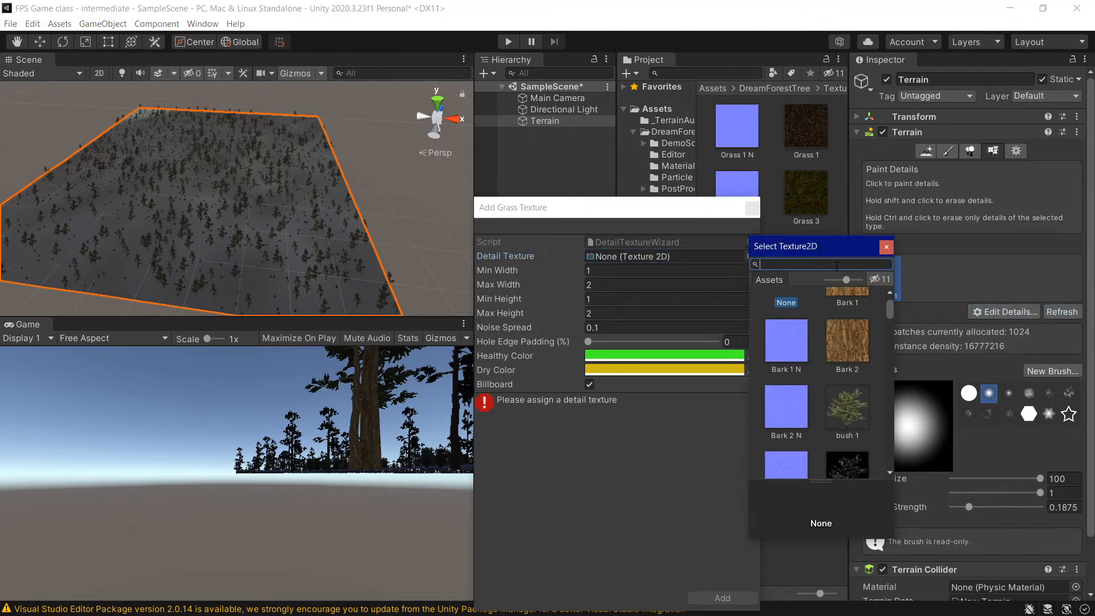
type("grass")
scroll(854, 354, "down", 2)
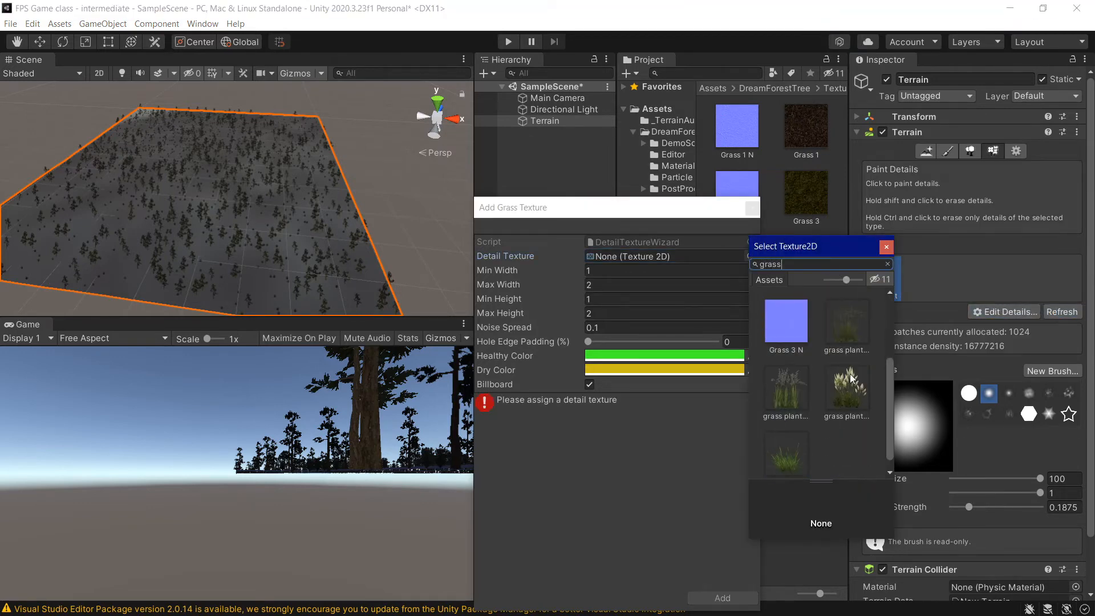
left_click(853, 387)
double_click(854, 392)
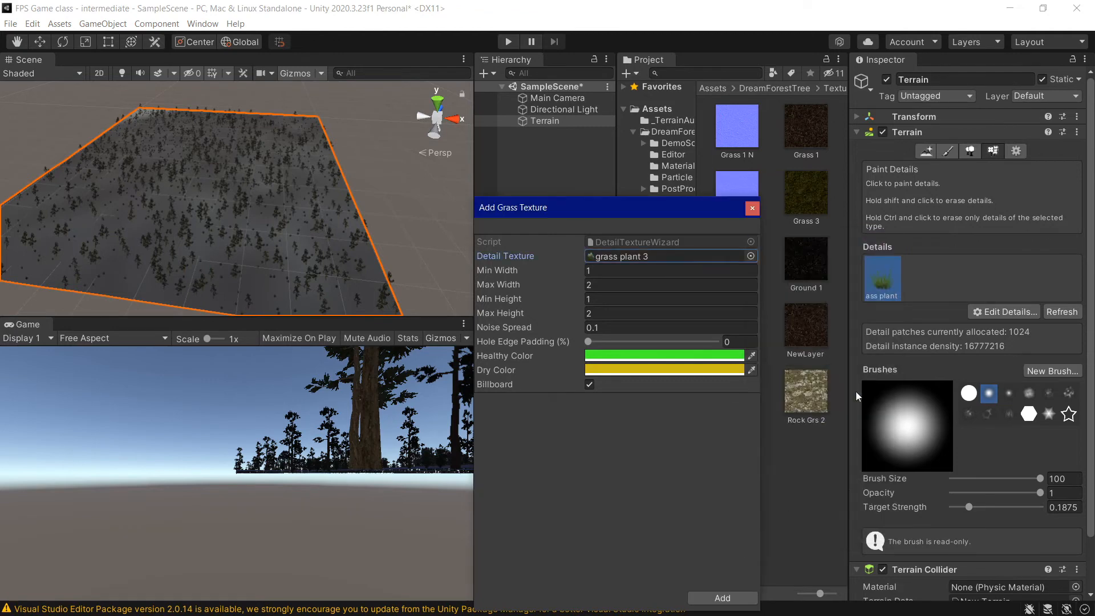
left_click(722, 598)
Add a third grass texture detail using the tall green grass plant texture with default settings, and select it for painting.
left_click(994, 312)
left_click(998, 311)
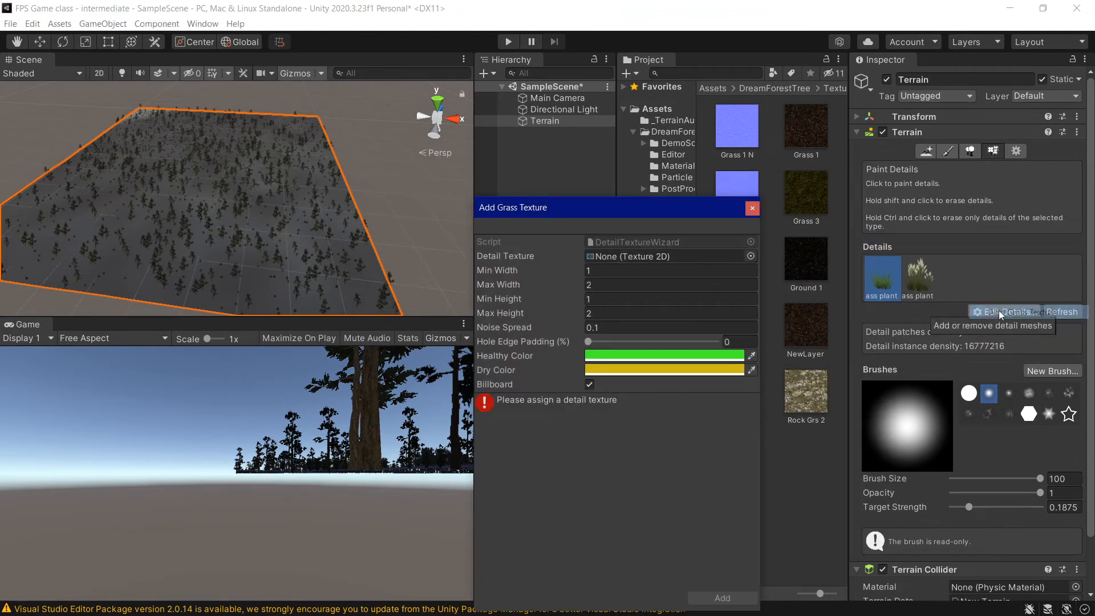
left_click(752, 256)
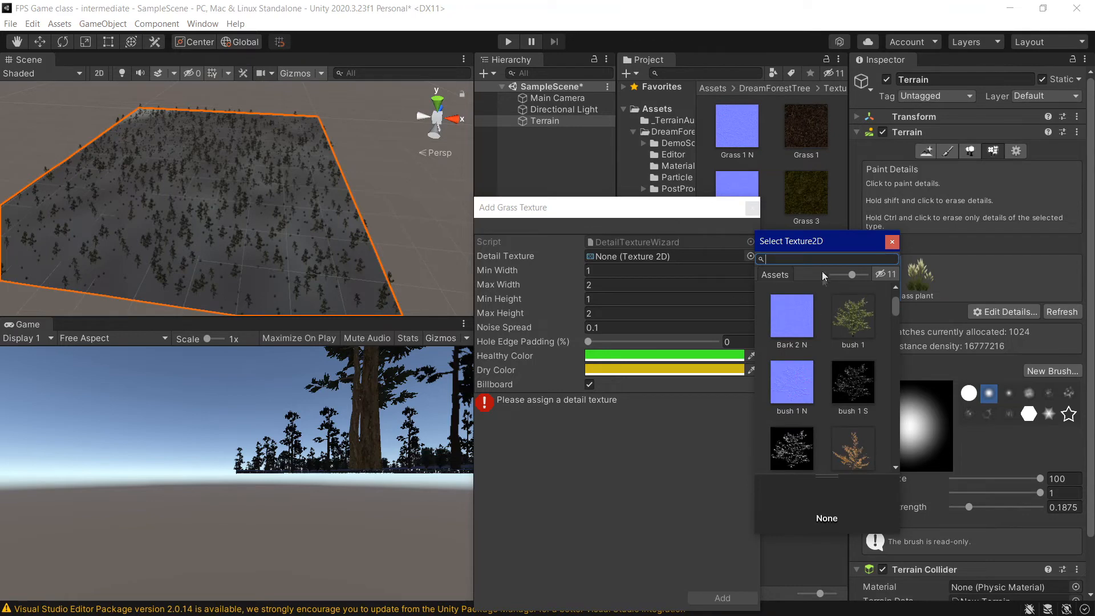
type("grass")
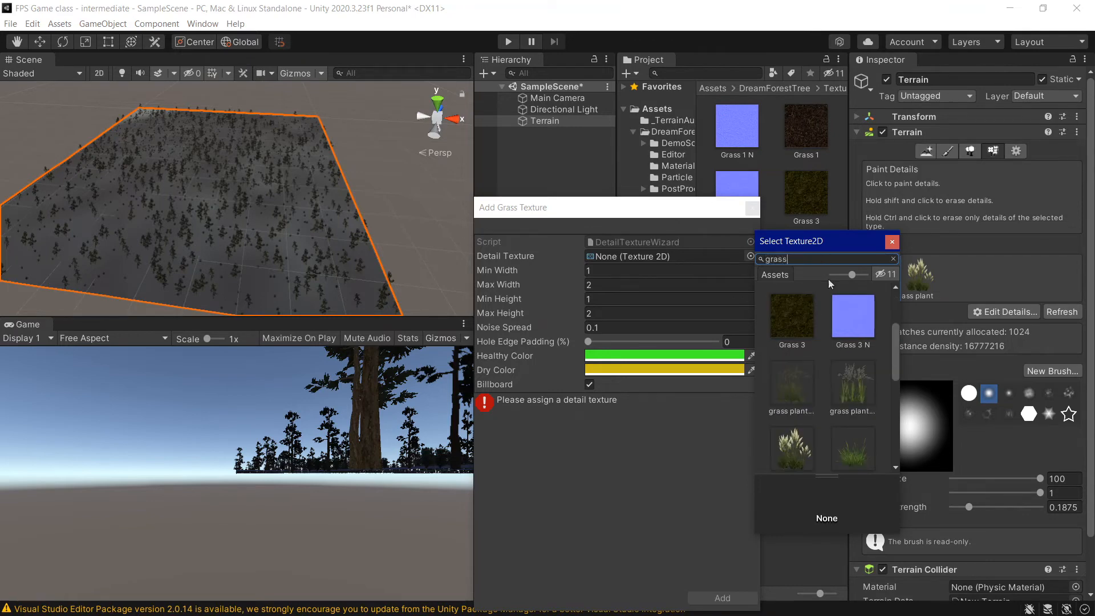
scroll(845, 398, "down", 2)
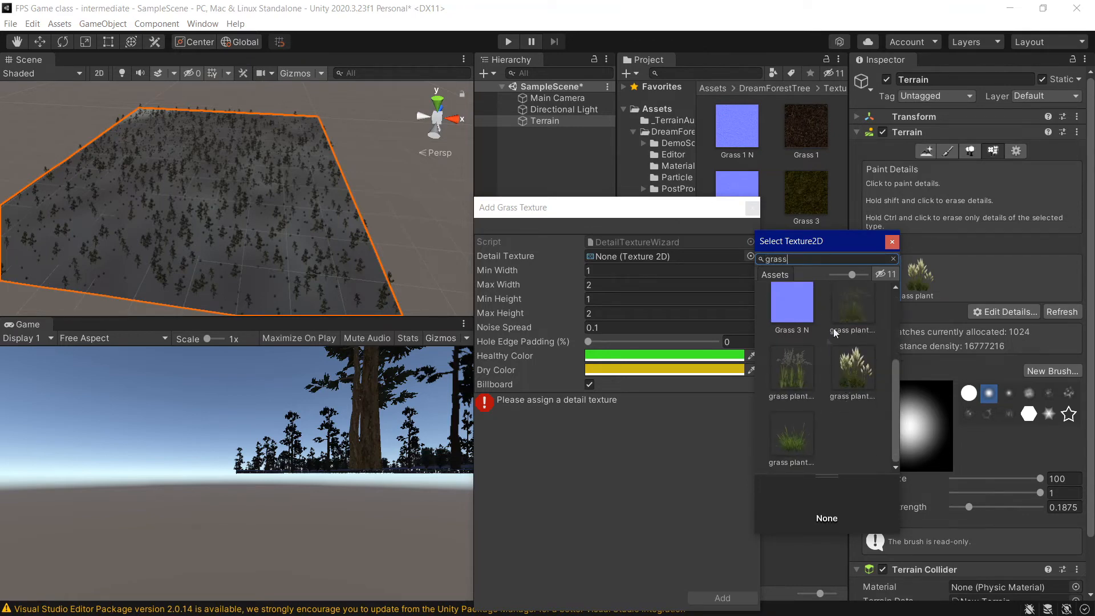
double_click(802, 378)
left_click(722, 598)
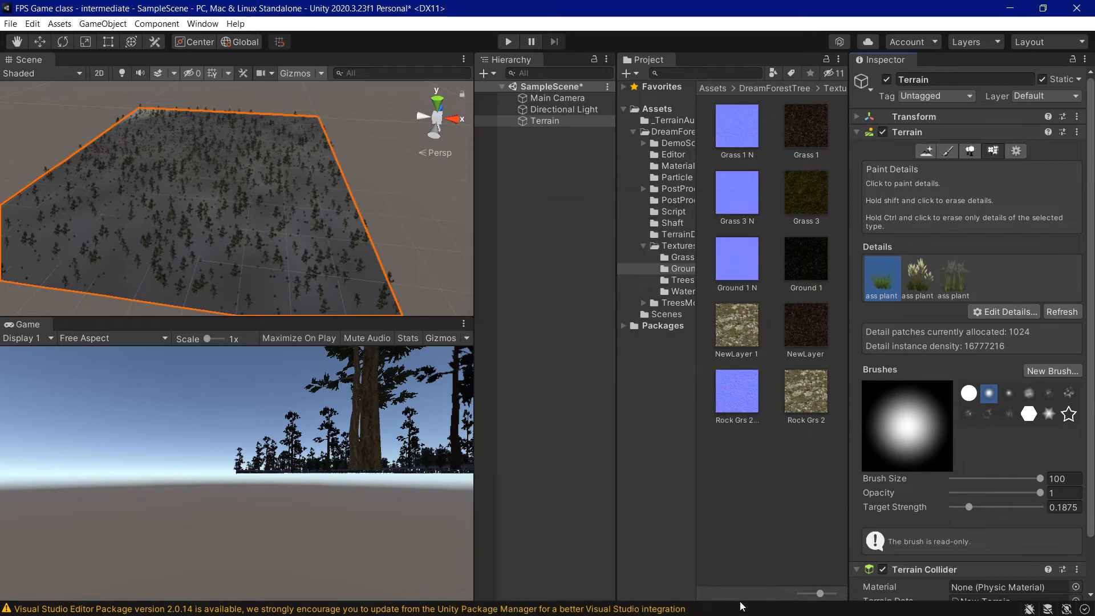
left_click(919, 283)
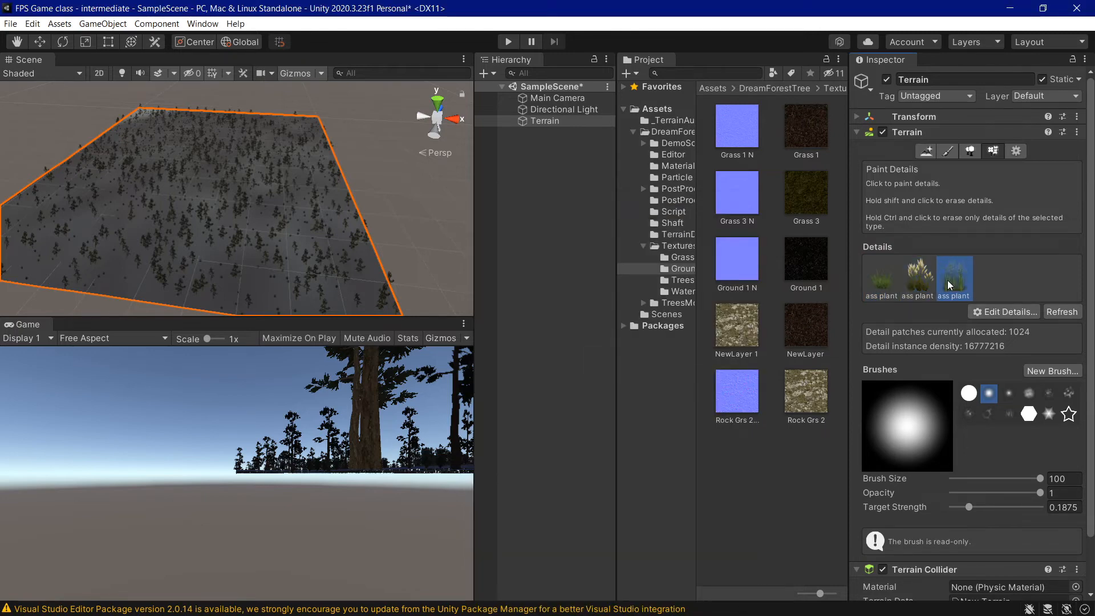
Move the Main Camera along the X axis toward the trees at the terrain's edge.
scroll(225, 256, "up", 10)
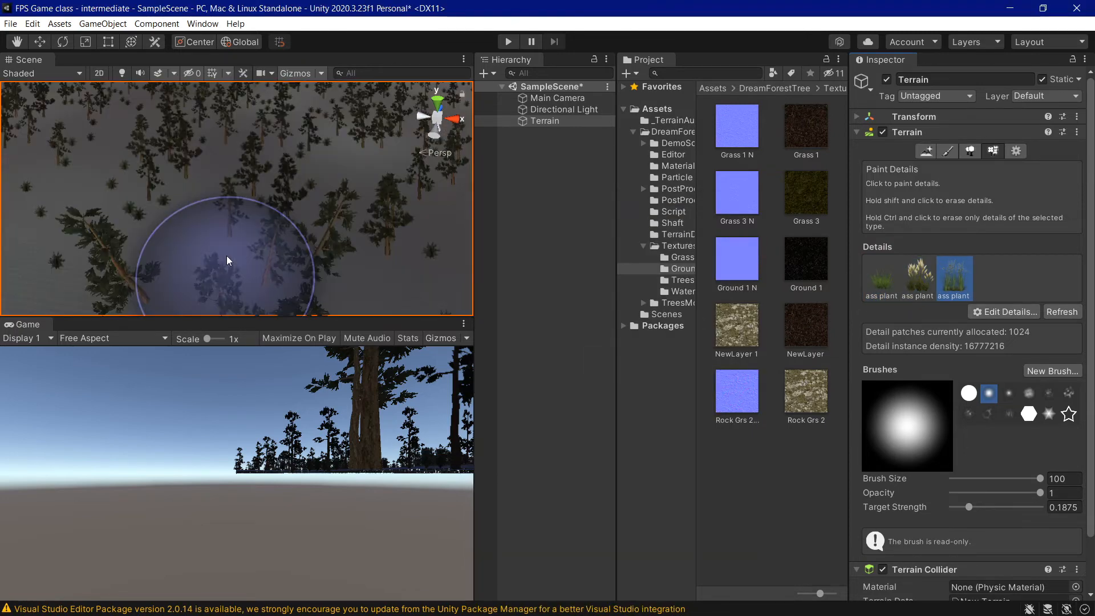
scroll(226, 256, "up", 2)
scroll(268, 237, "down", 12)
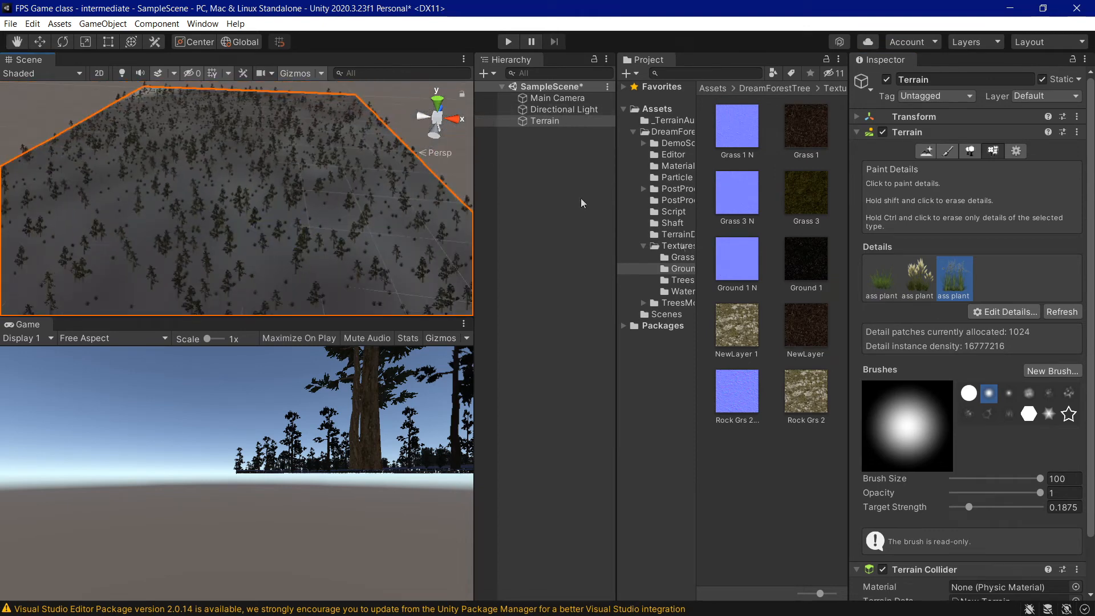
double_click(529, 98)
key("w")
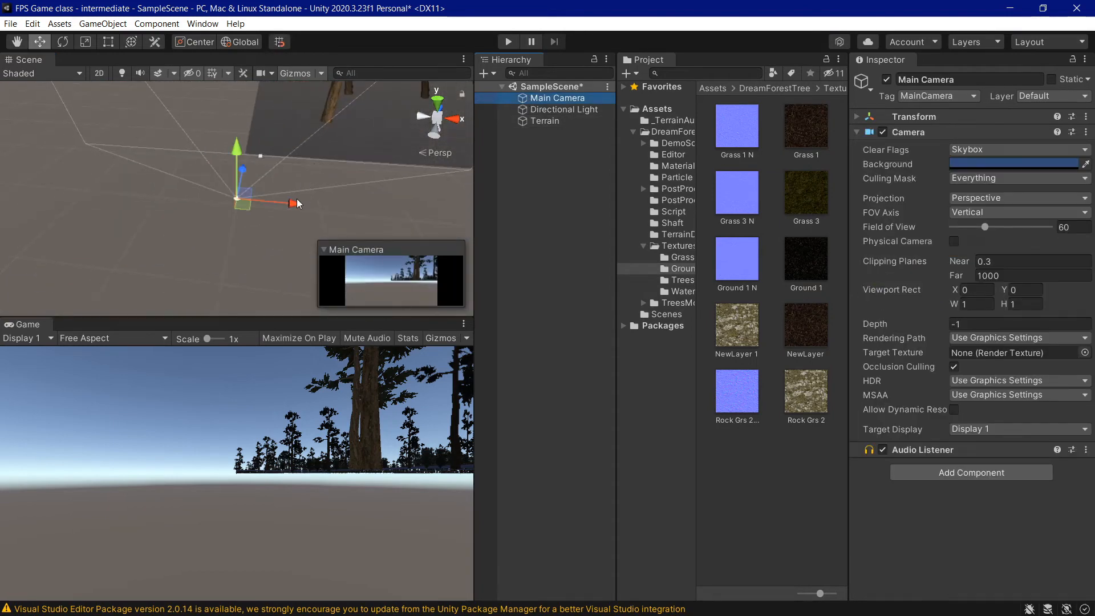
left_click_drag(298, 208, 433, 220)
middle_click_drag(433, 208, 274, 239)
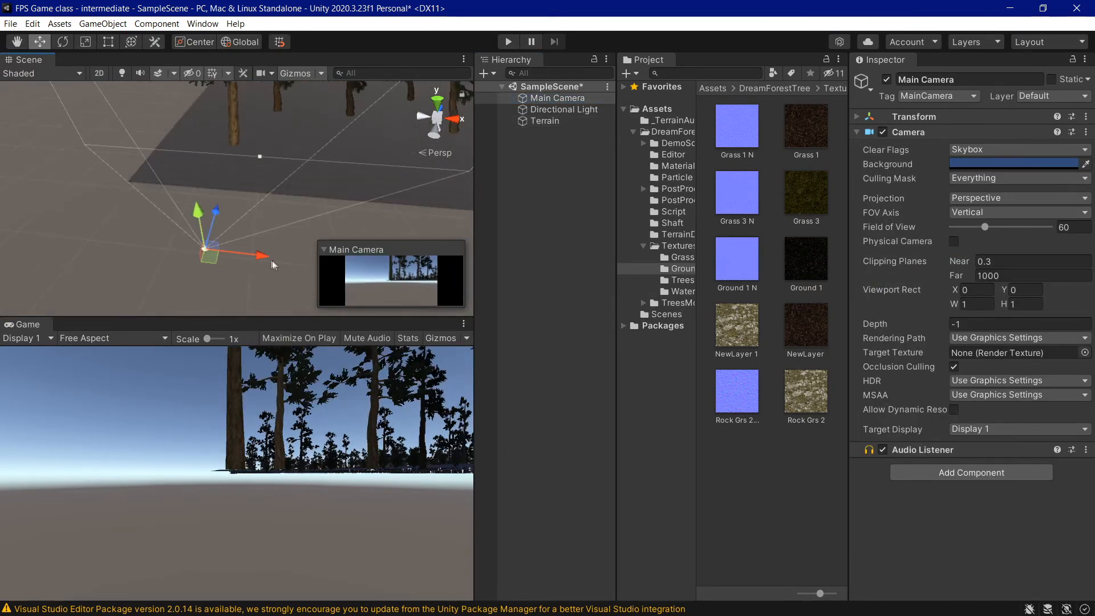
left_click_drag(282, 265, 478, 222)
Raise the Main Camera above the terrain surface and move it further along the X axis into the forest.
scroll(436, 201, "down", 8)
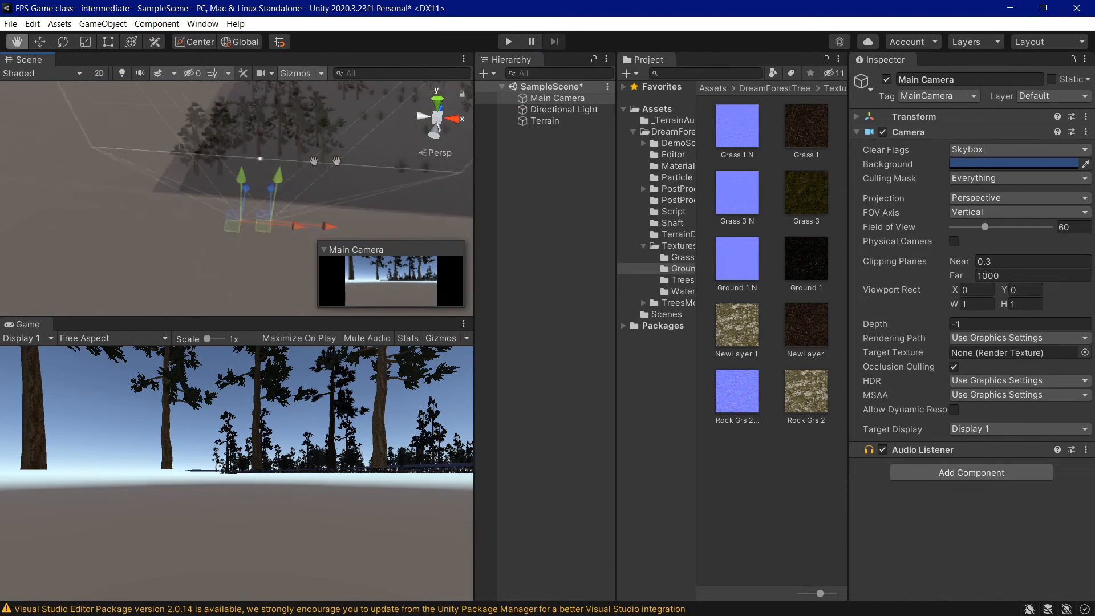
middle_click_drag(372, 161, 238, 204)
left_click_drag(188, 223, 190, 144)
scroll(272, 197, "down", 12)
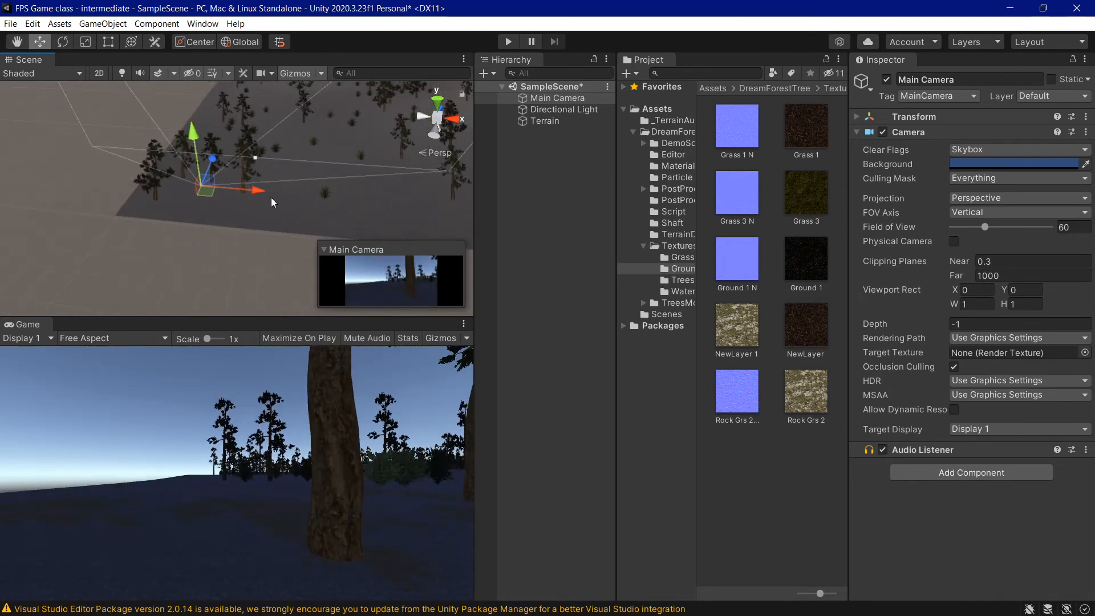
left_click_drag(265, 190, 496, 185)
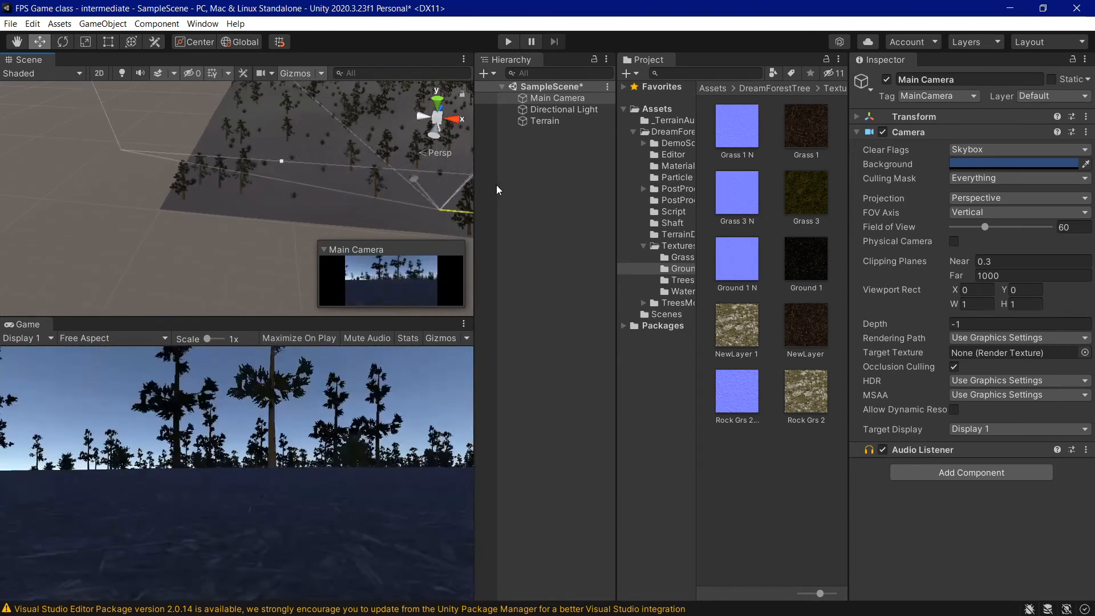
Change the Directional Light's colour to bright yellow, hexadecimal FFFF01.
double_click(550, 109)
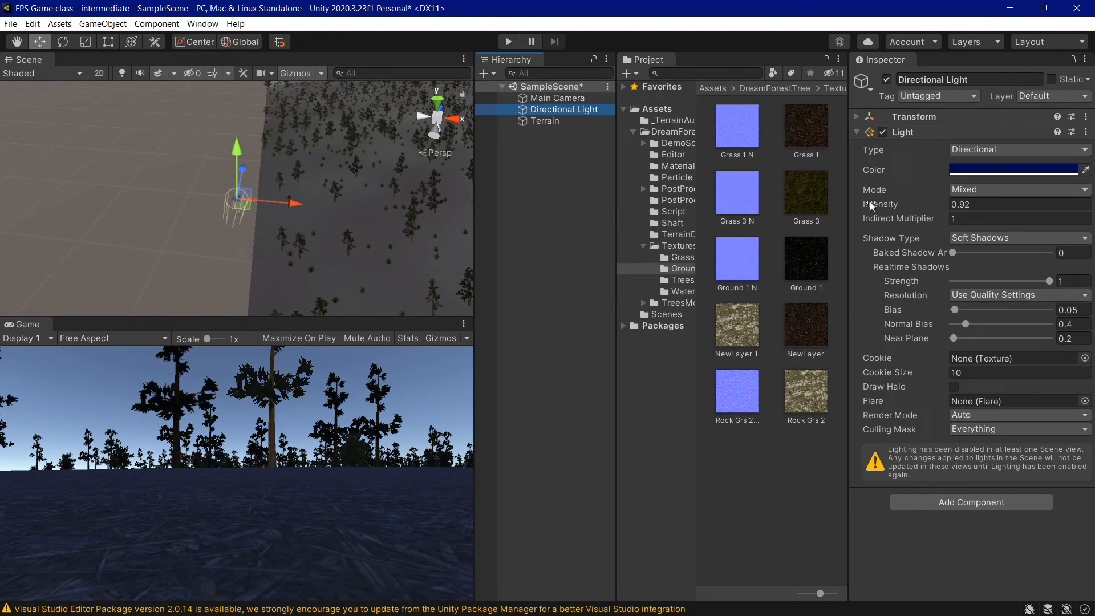
left_click(971, 172)
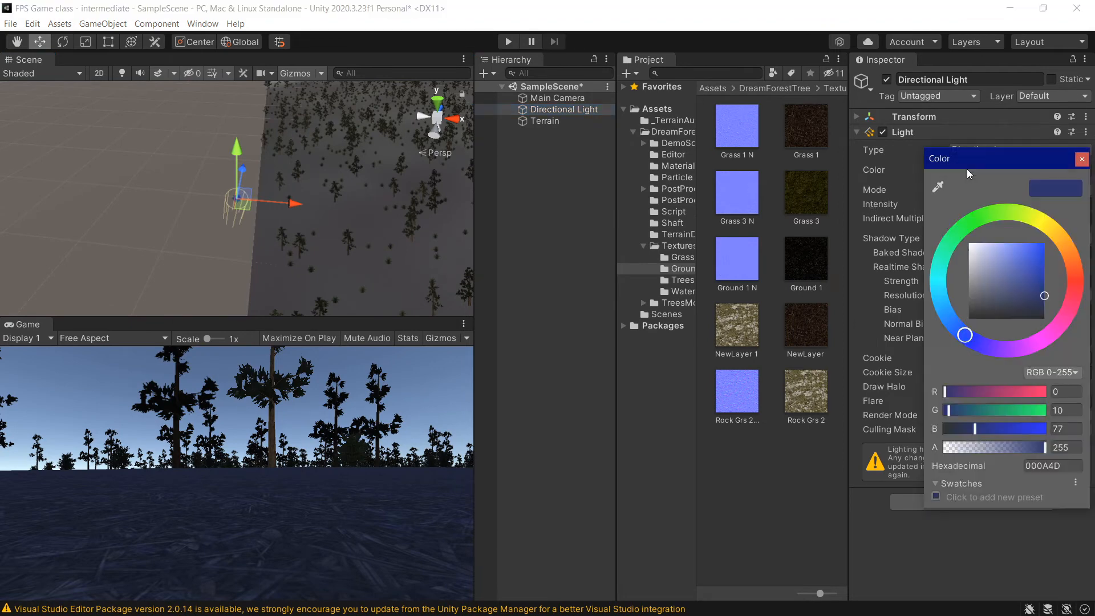
left_click(1041, 230)
left_click_drag(1011, 262, 1046, 227)
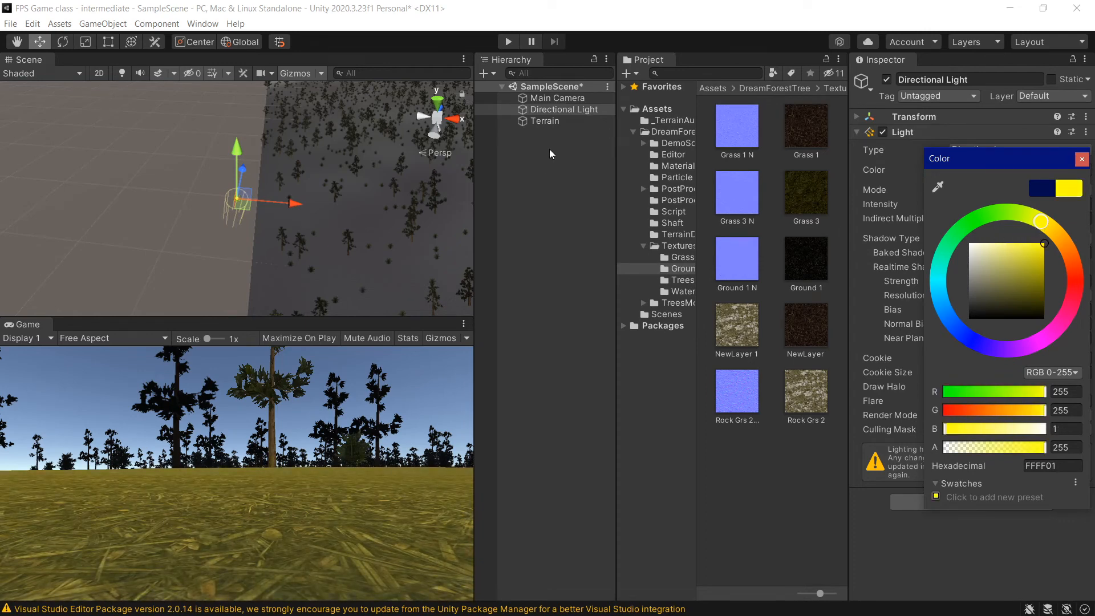
Reposition the Main Camera higher above the middle of the terrain and tilt it down to overlook the trees and bushes.
left_click(557, 98)
left_click_drag(232, 149, 283, 74)
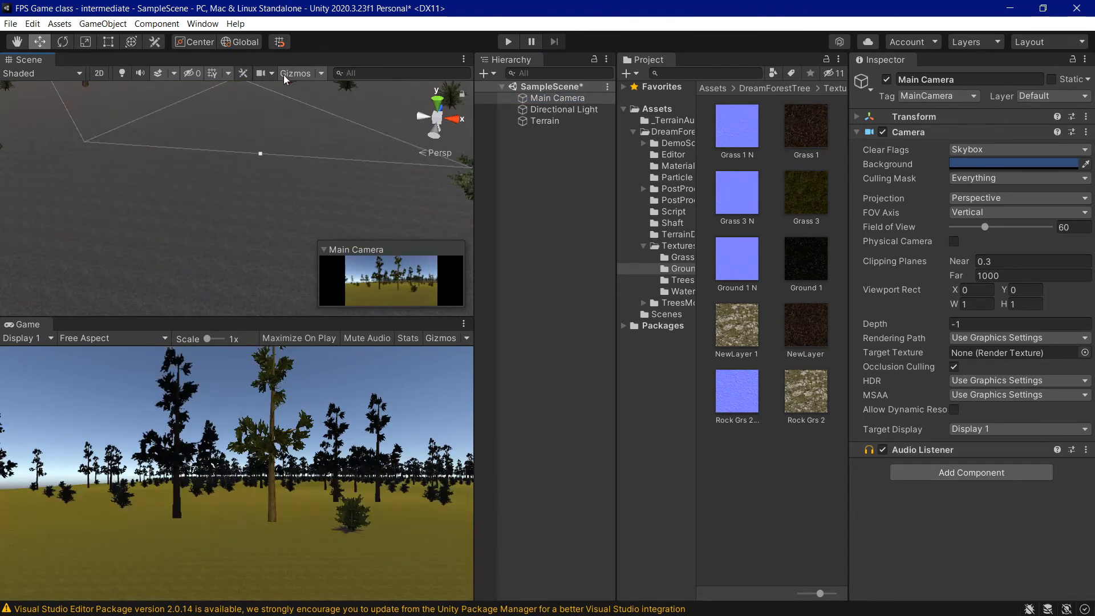
scroll(255, 166, "down", 20)
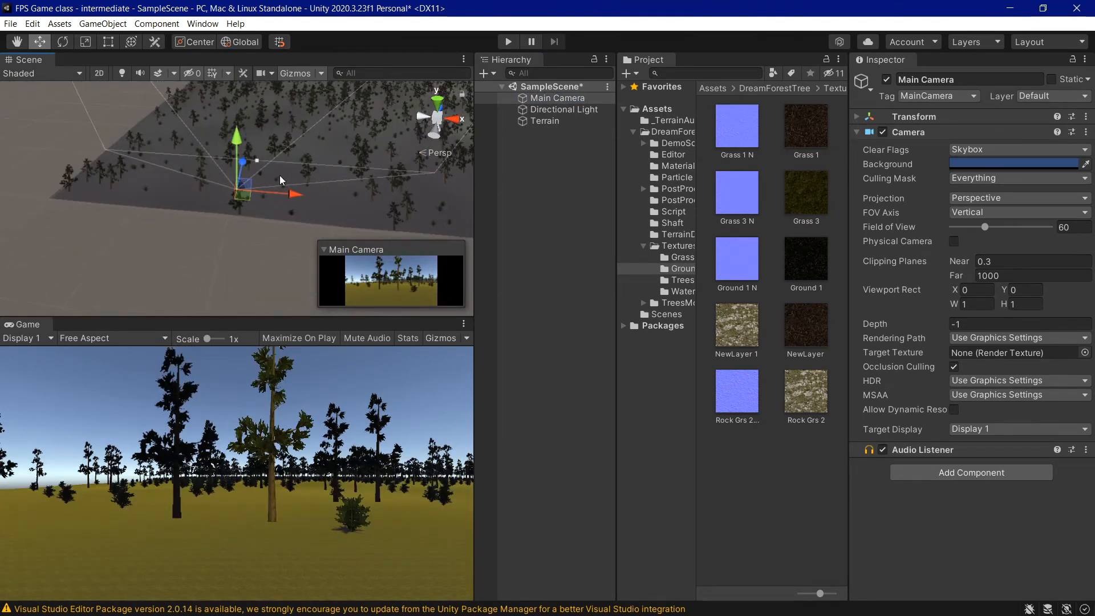
scroll(288, 171, "down", 10)
left_click_drag(289, 206, 354, 210)
middle_click_drag(354, 205, 267, 229)
left_click_drag(211, 221, 224, 128)
key("e")
key("w")
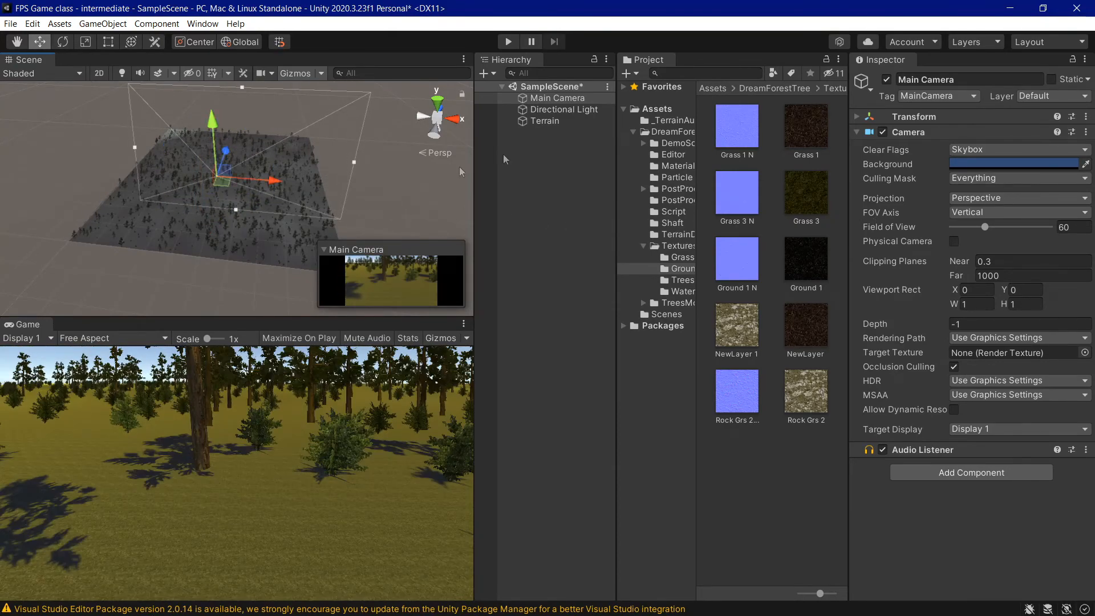
Return the terrain to detail painting and set the brush opacity to 0.449.
left_click(547, 121)
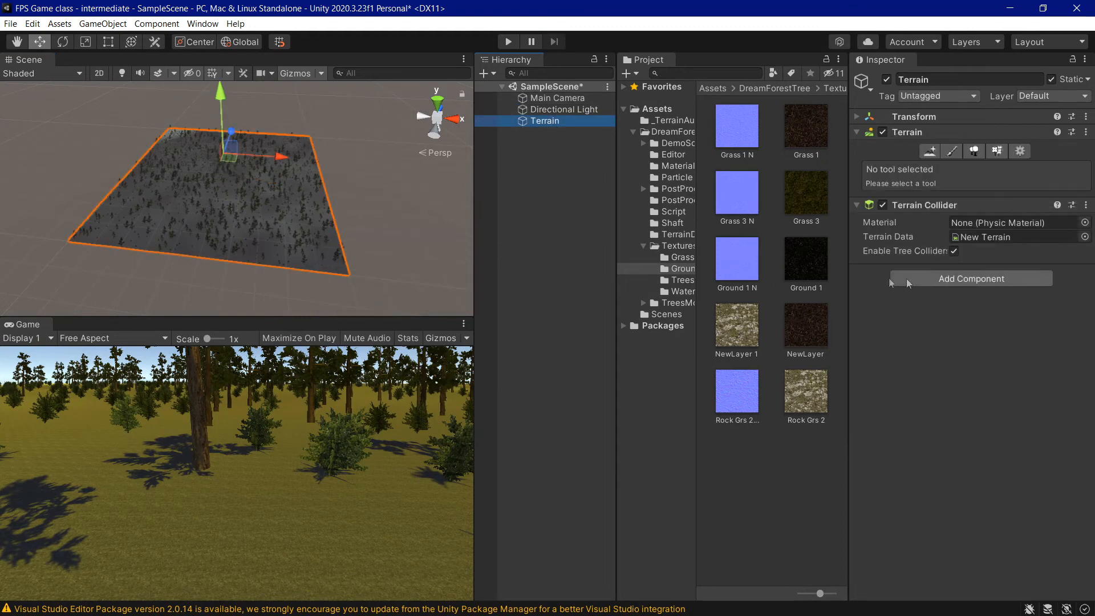
left_click(998, 152)
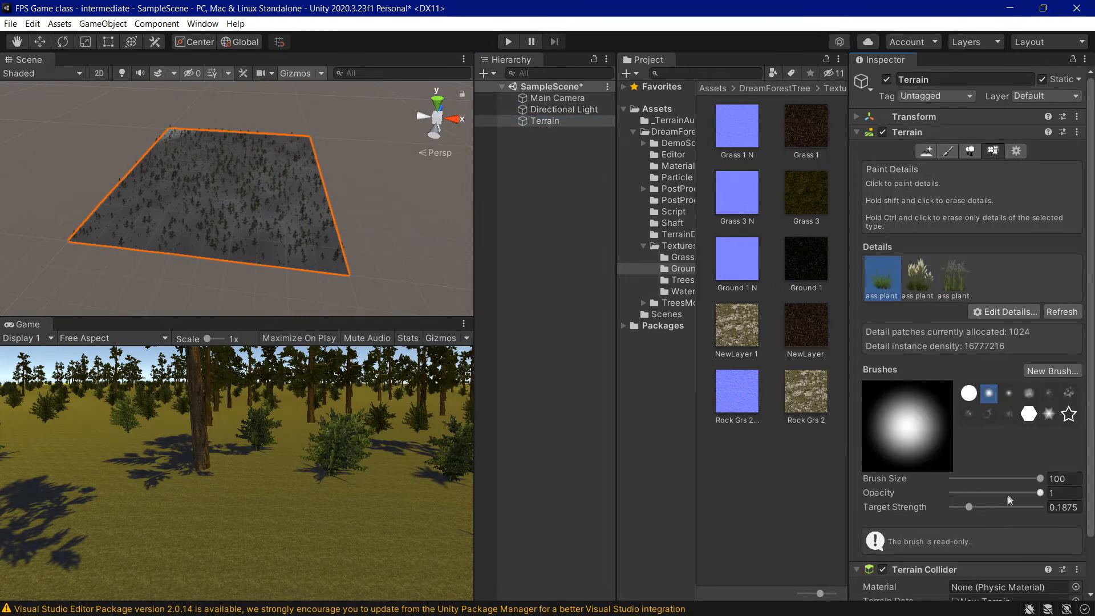
left_click_drag(1022, 495, 992, 494)
Paint the first grass detail, grass plant 4, over the terrain area in front of the Main Camera.
left_click(557, 98)
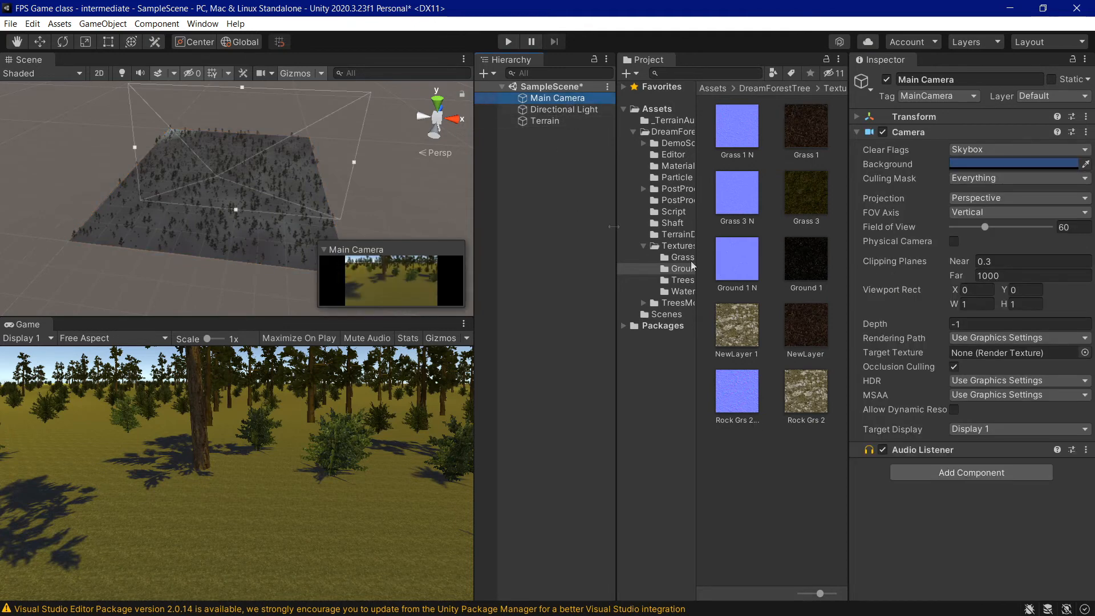
scroll(260, 198, "up", 5)
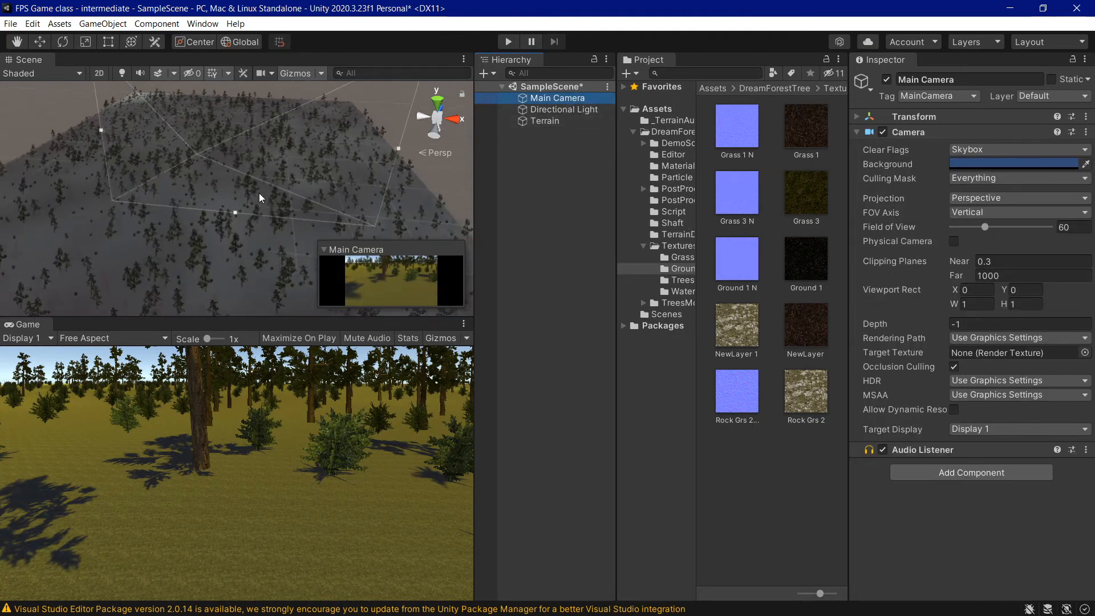
scroll(260, 198, "up", 5)
middle_click_drag(208, 167, 587, 187)
middle_click_drag(195, 135, 327, 614)
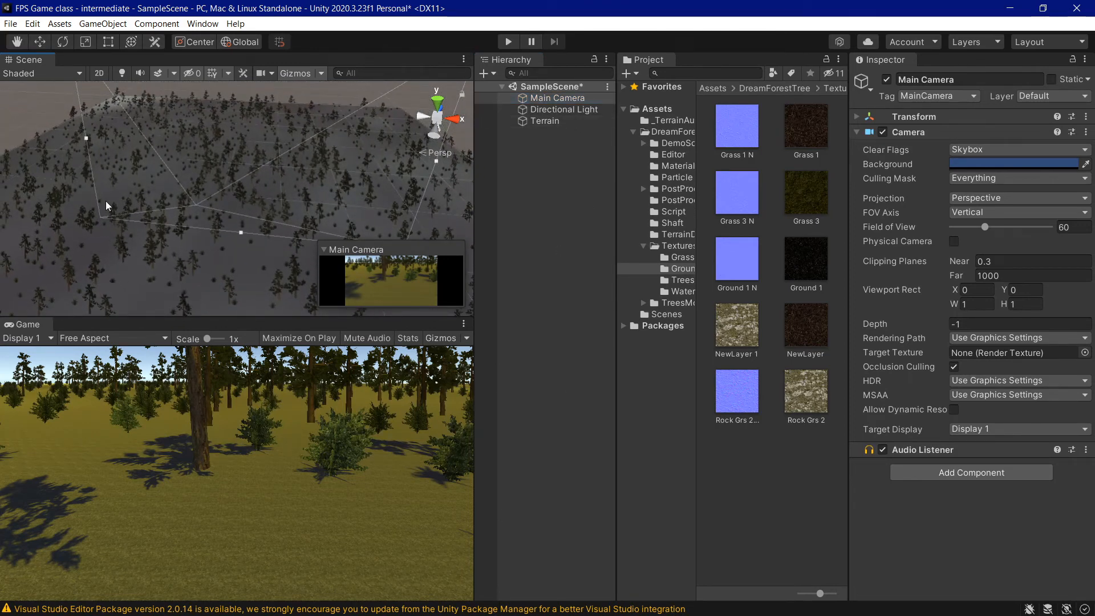
left_click(560, 120)
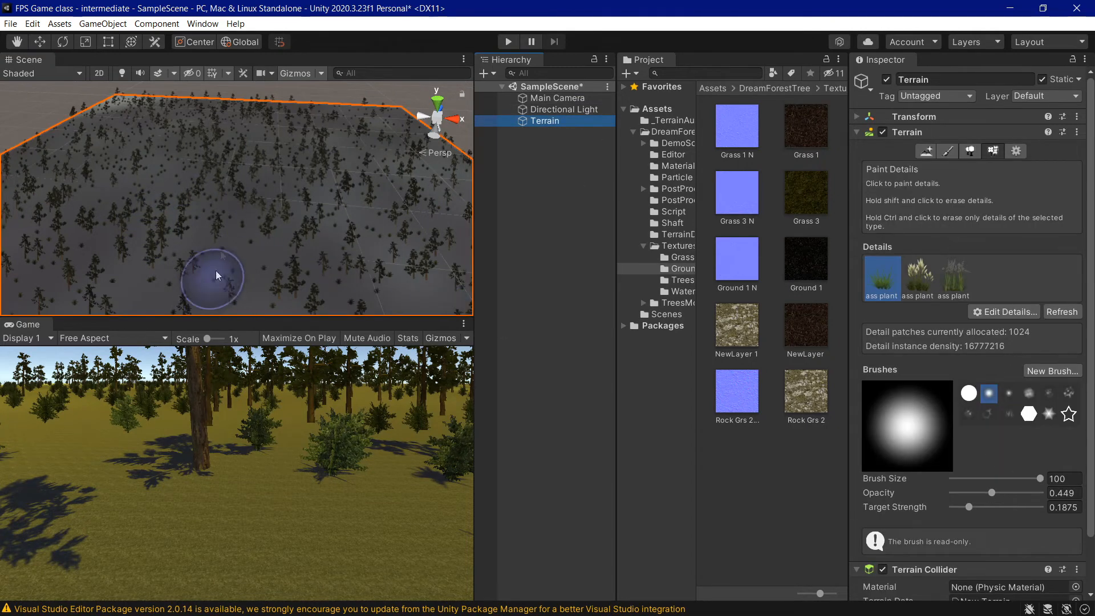
left_click(567, 99)
left_click(547, 120)
mouse_move(183, 211)
left_mouse_down()
mouse_move(230, 193)
mouse_move(240, 212)
left_mouse_up()
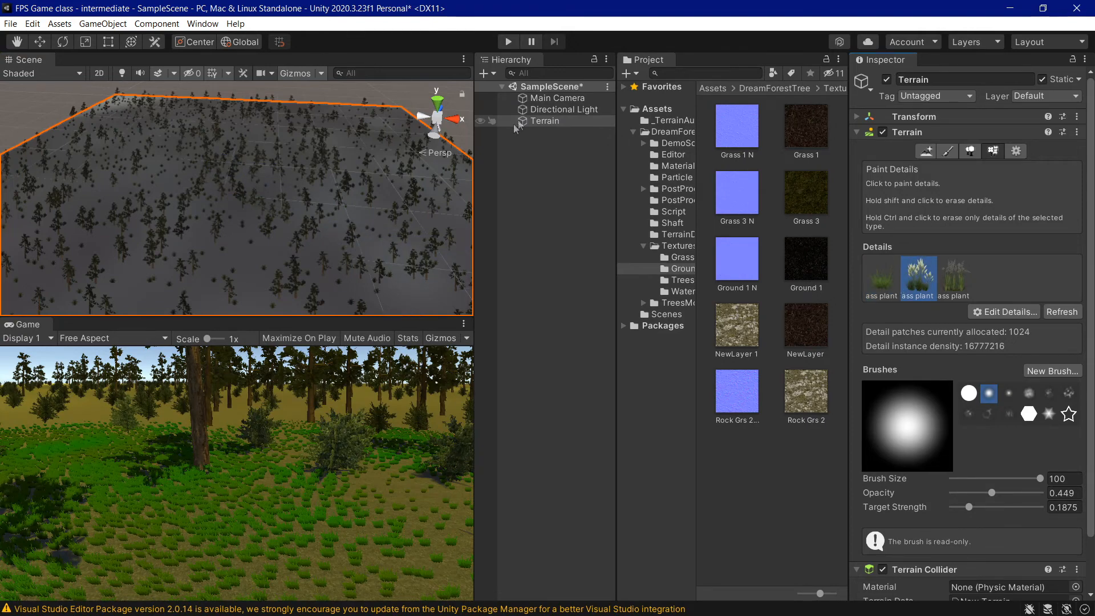
Paint the grass plant 3 detail over the same area in front of the camera and select the third grass detail.
left_click(556, 98)
left_click(556, 121)
mouse_move(183, 208)
left_mouse_down()
mouse_move(215, 195)
mouse_move(246, 207)
mouse_move(220, 196)
left_mouse_up()
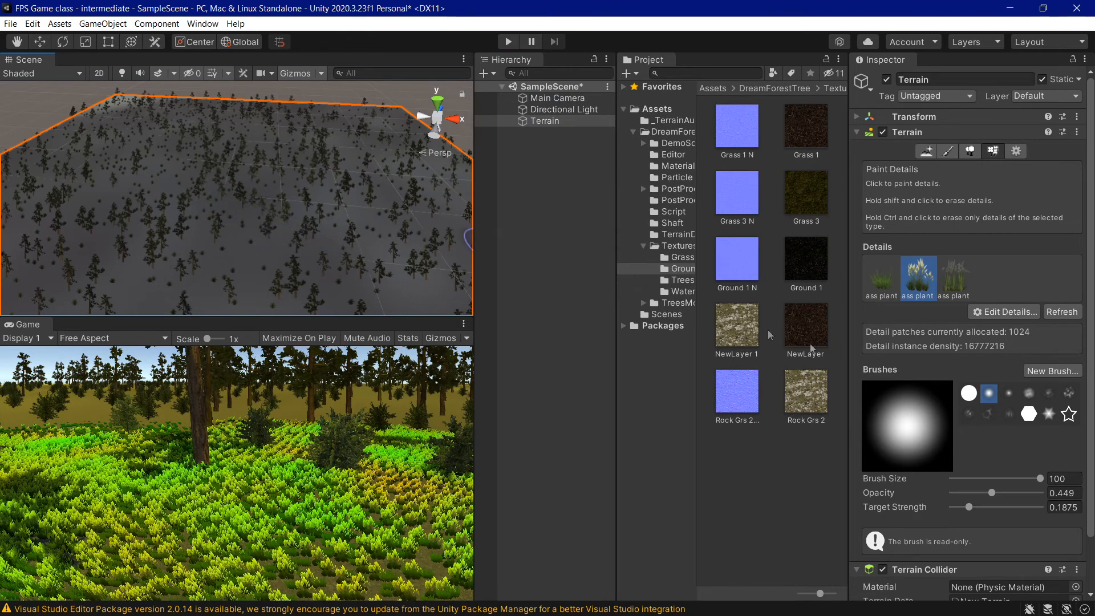
left_click(944, 285)
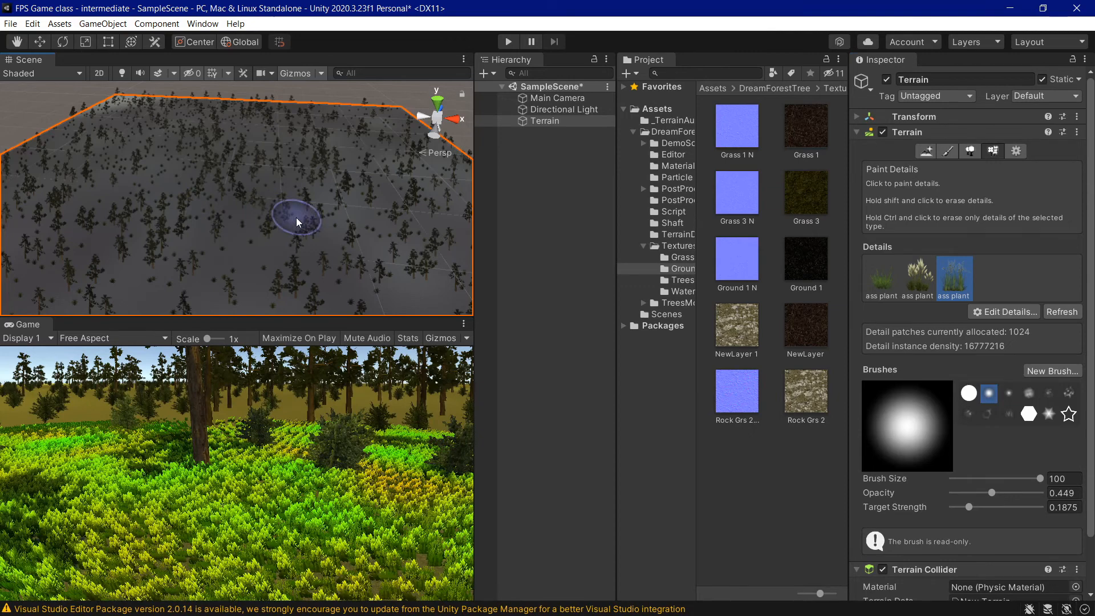
Lower the Main Camera to just above the painted grass and tilt it up toward the horizon.
double_click(561, 100)
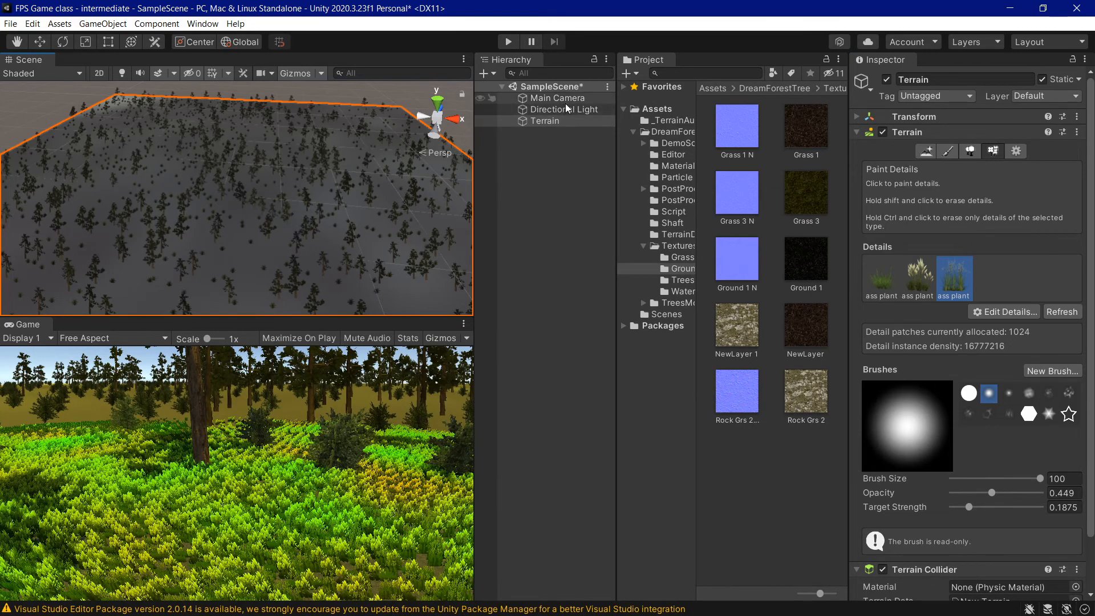
key("w")
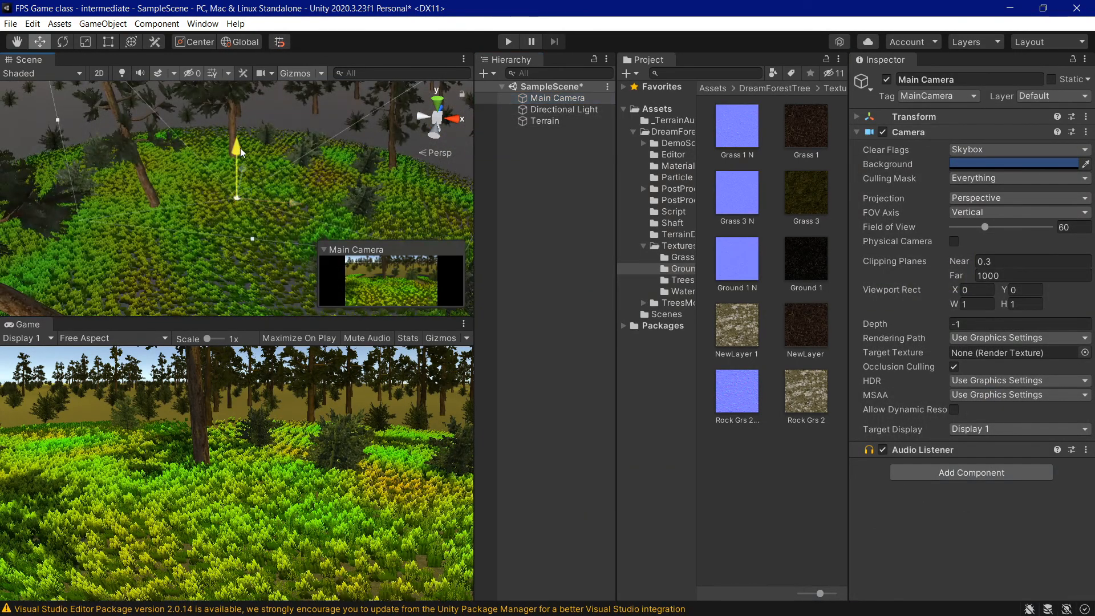
left_click_drag(248, 154, 287, 191)
key("e")
left_click_drag(231, 213, 247, 272)
key("w")
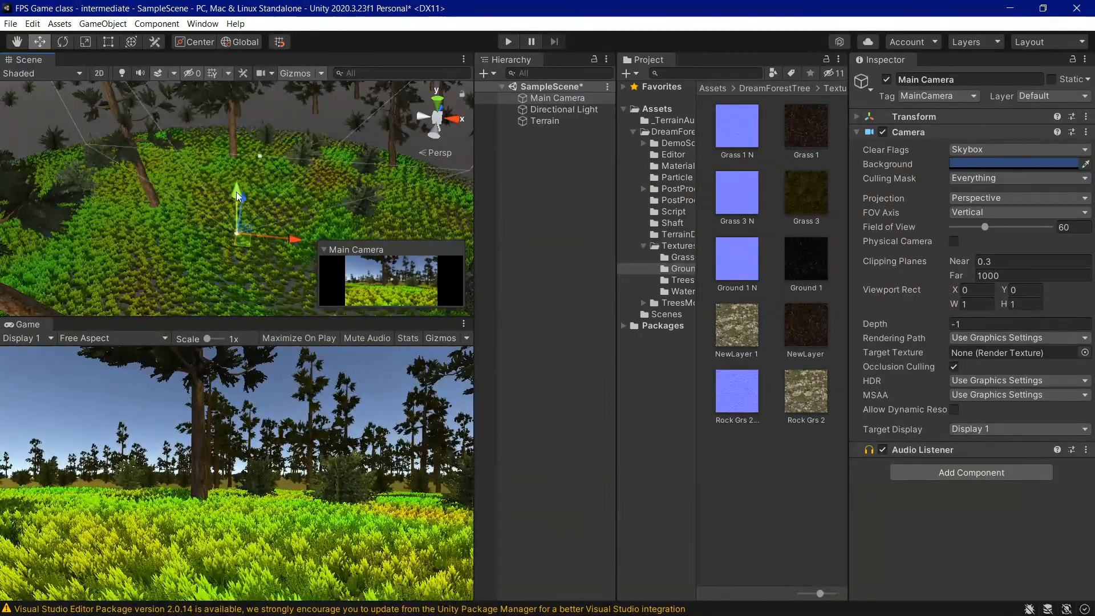
left_click_drag(240, 192, 247, 198)
Run the scene to preview how the painted grass moves, and stop playback.
left_click(508, 42)
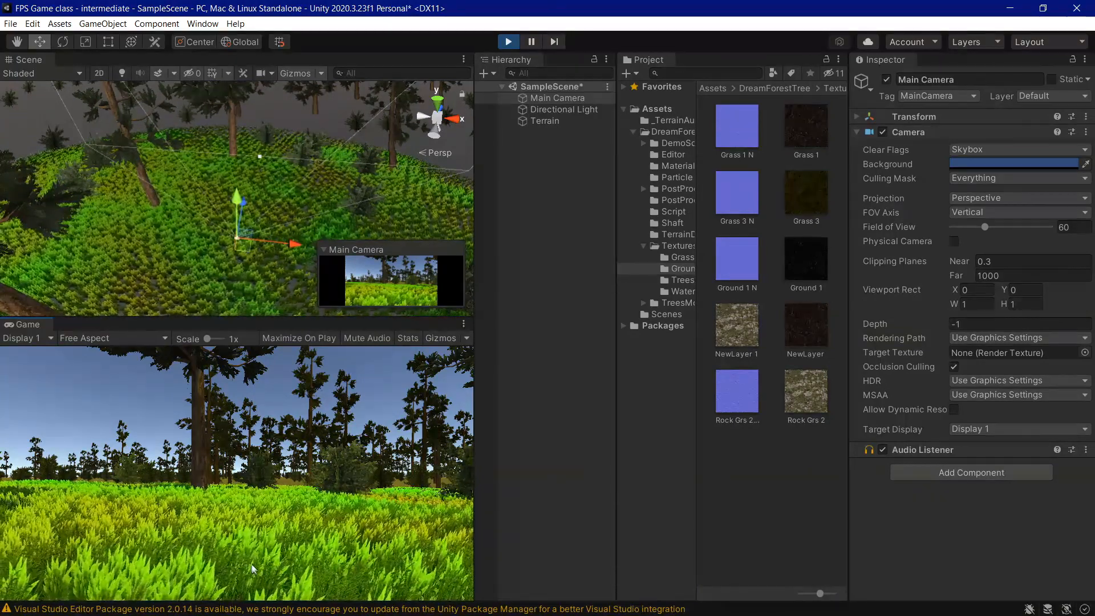
left_click(509, 45)
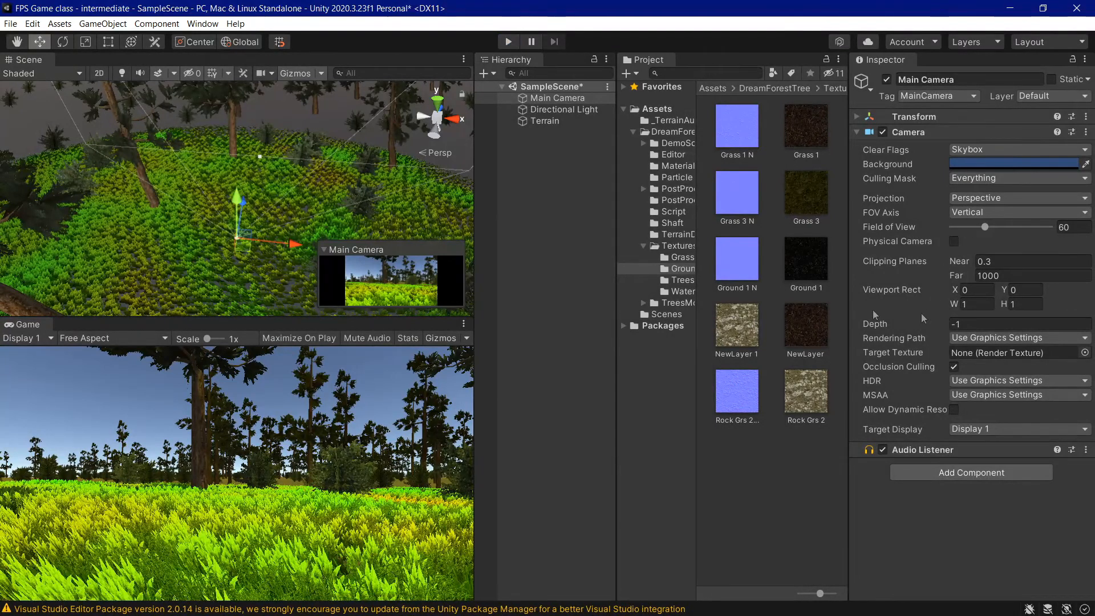
Raise the terrain's Detail Distance to 250 in its Tree & Detail Objects settings.
left_click(565, 122)
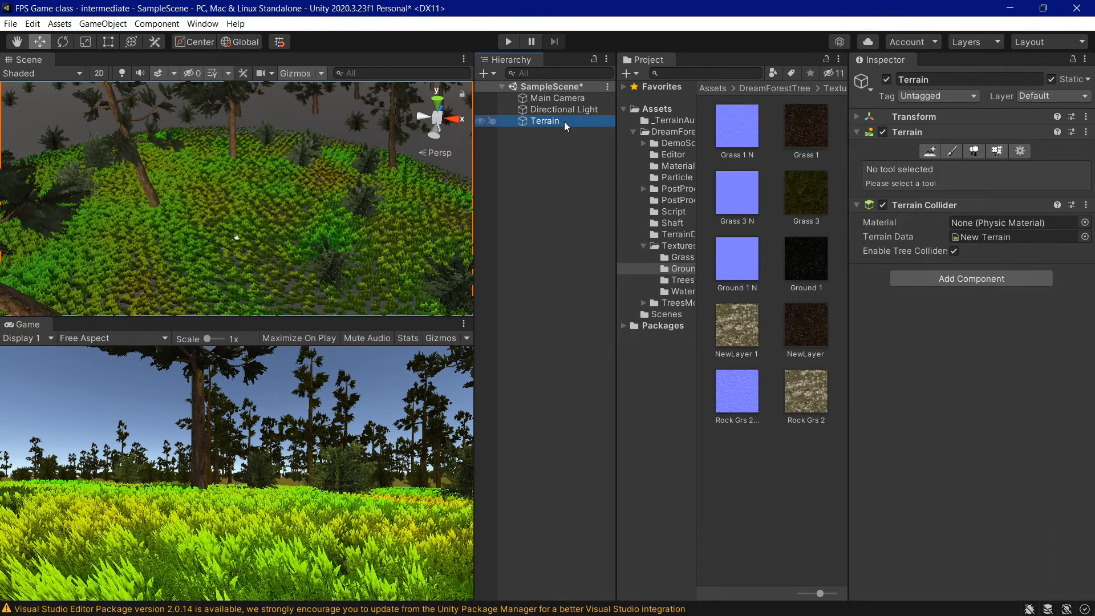
left_click(1014, 153)
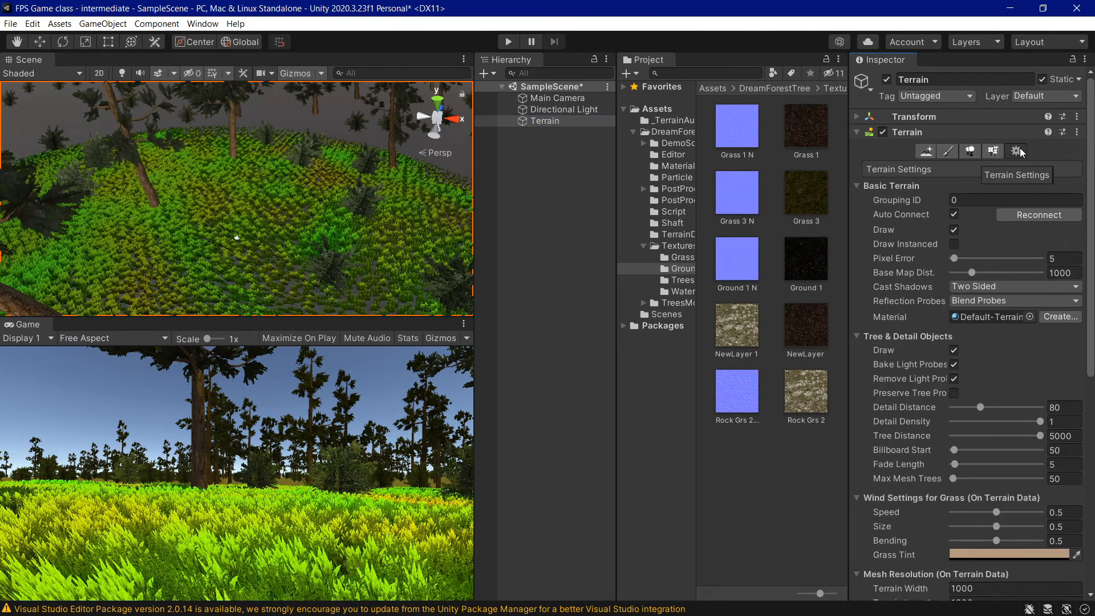
scroll(1024, 308, "down", 5)
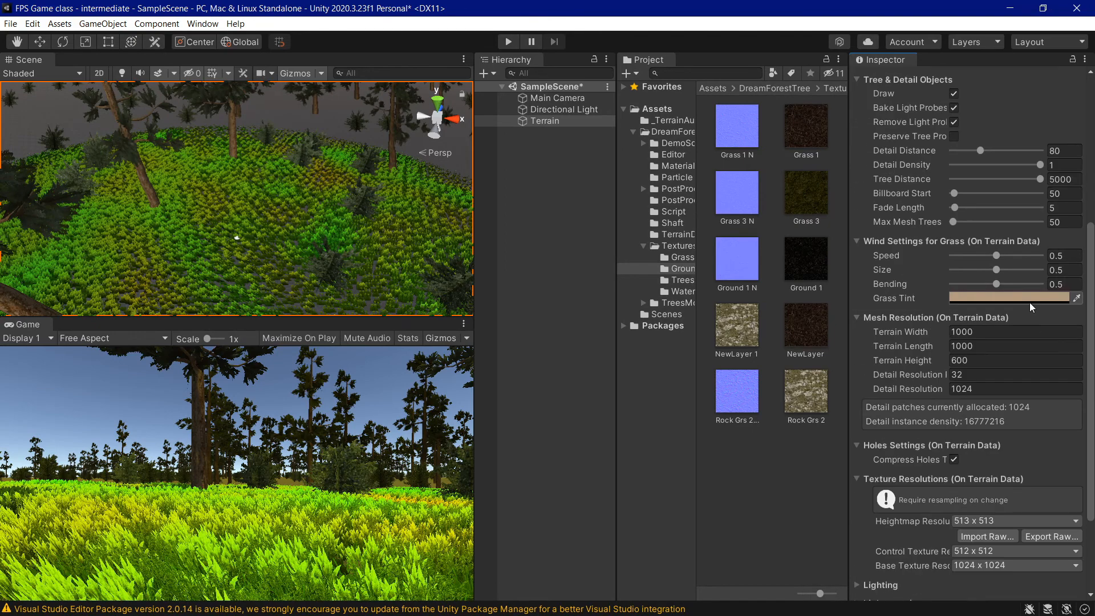
scroll(1026, 305, "up", 3)
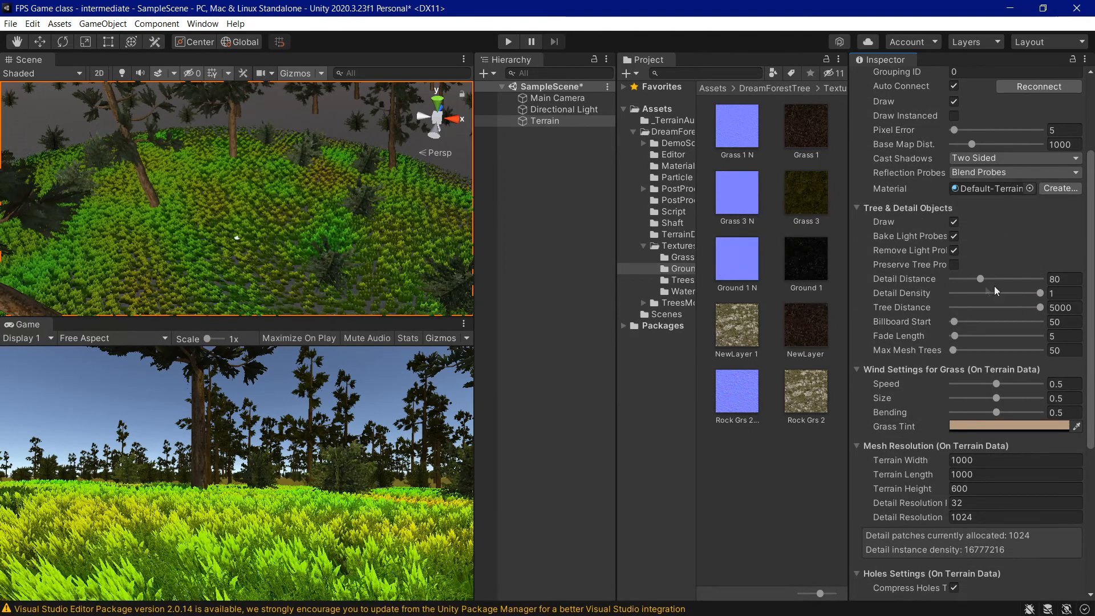
left_click(981, 280)
left_click_drag(981, 280, 1043, 265)
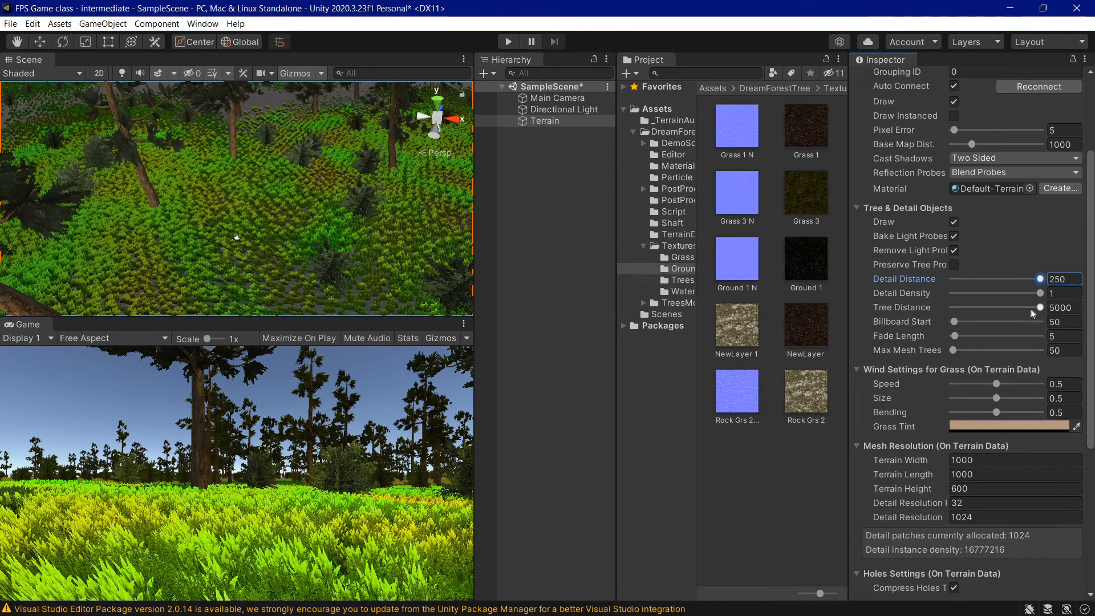
Try a smaller terrain by setting the Terrain Width and Terrain Length to 500.
scroll(1032, 316, "down", 3)
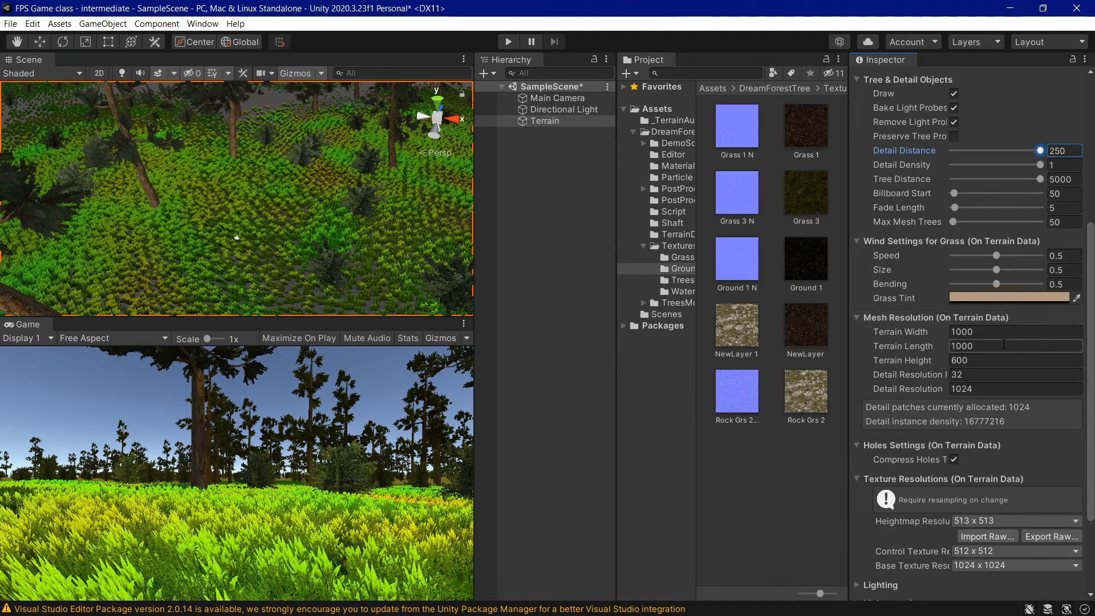
left_click(949, 333)
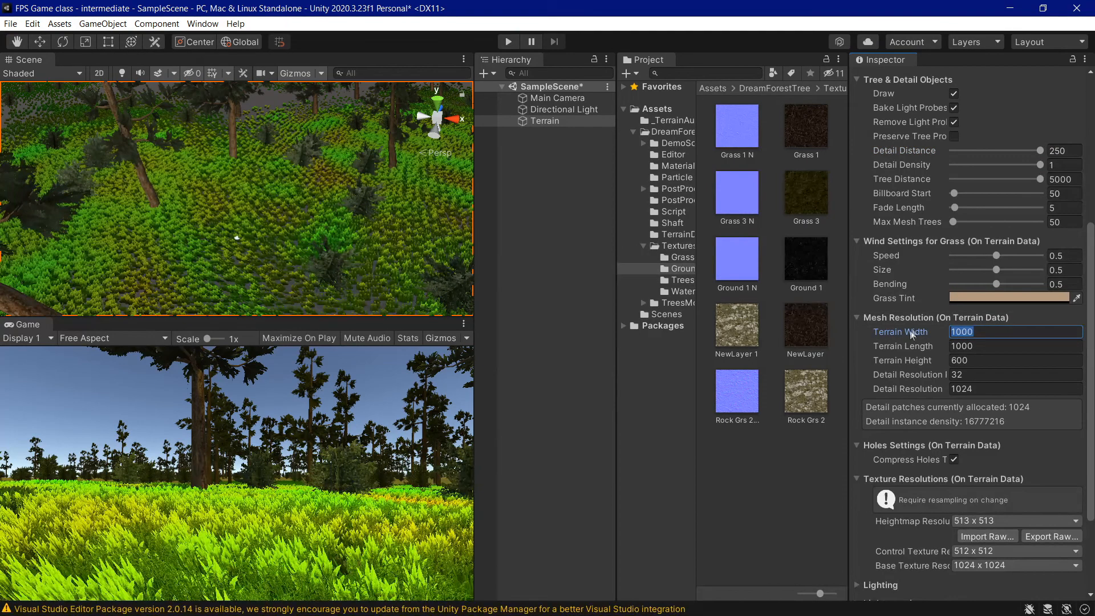
type("50")
key("Return")
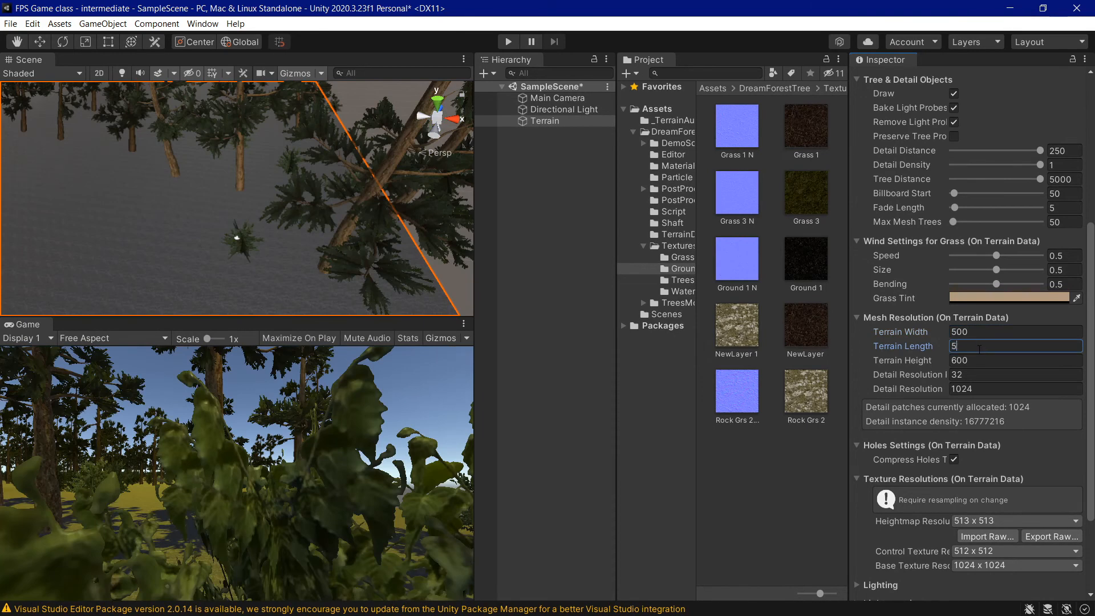
scroll(393, 279, "down", 4)
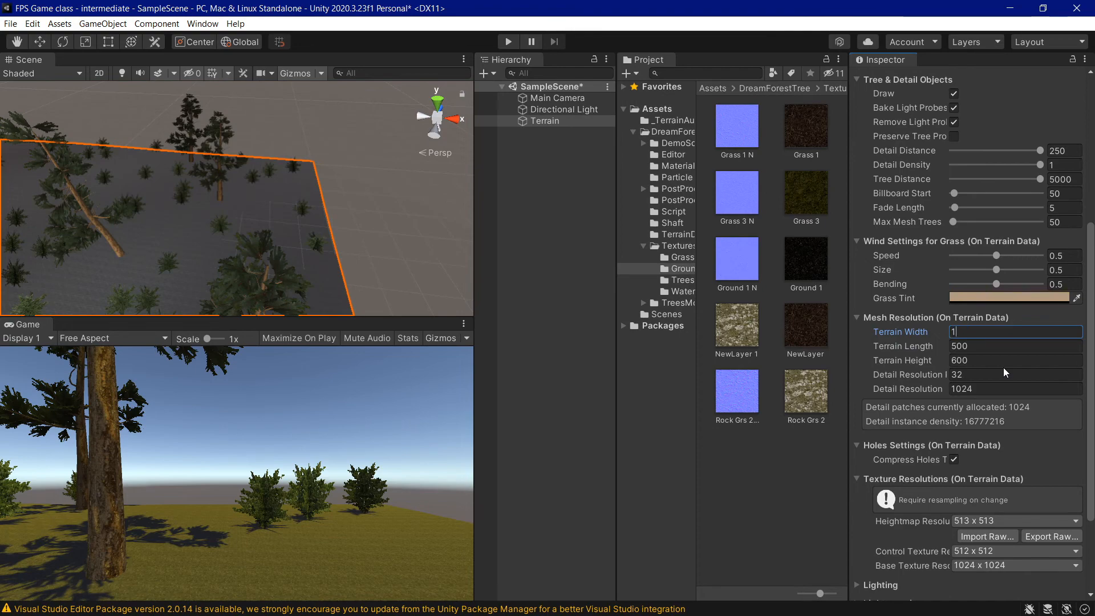
Restore the Terrain Width and Terrain Length to 1000 and deselect the terrain.
type("1000")
left_click(998, 347)
type("100")
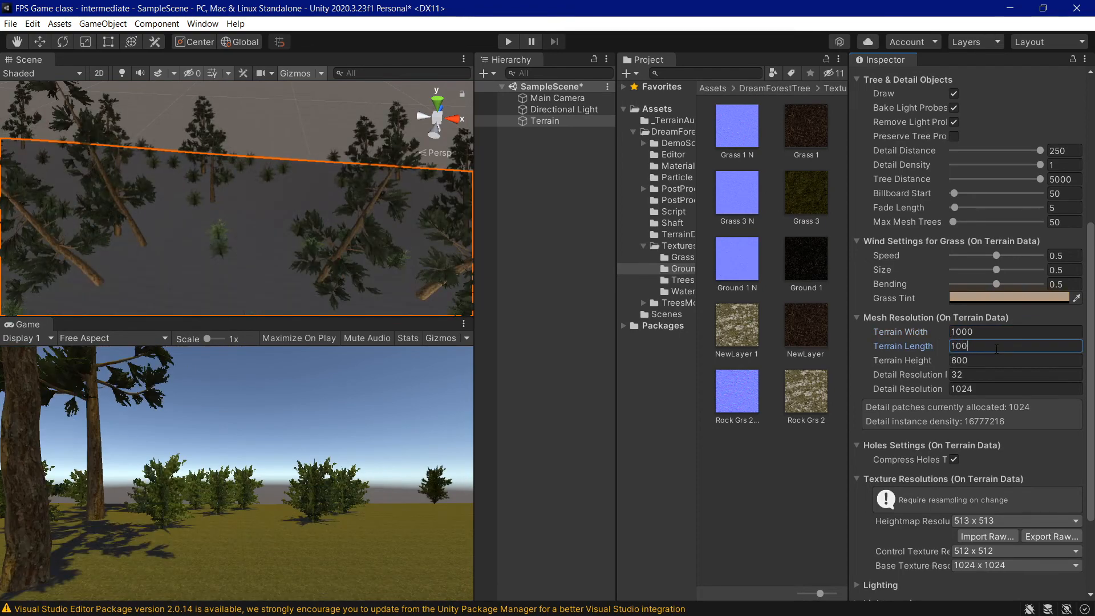
left_click(494, 208)
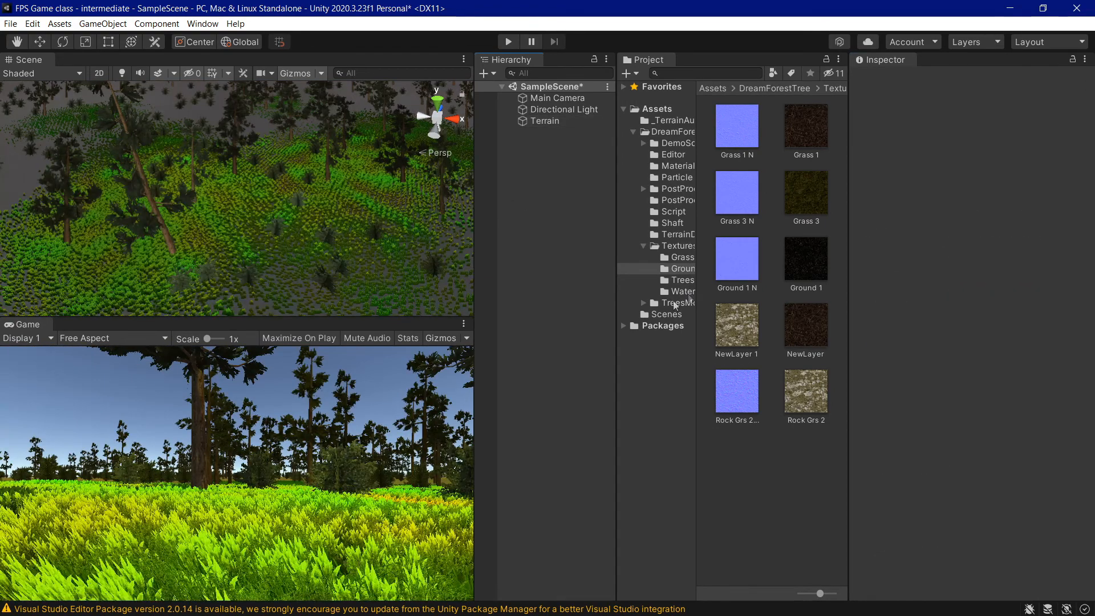
Reselect the terrain and review its detail, wind, mesh resolution and texture resolution settings.
left_click(565, 125)
scroll(968, 318, "down", 3)
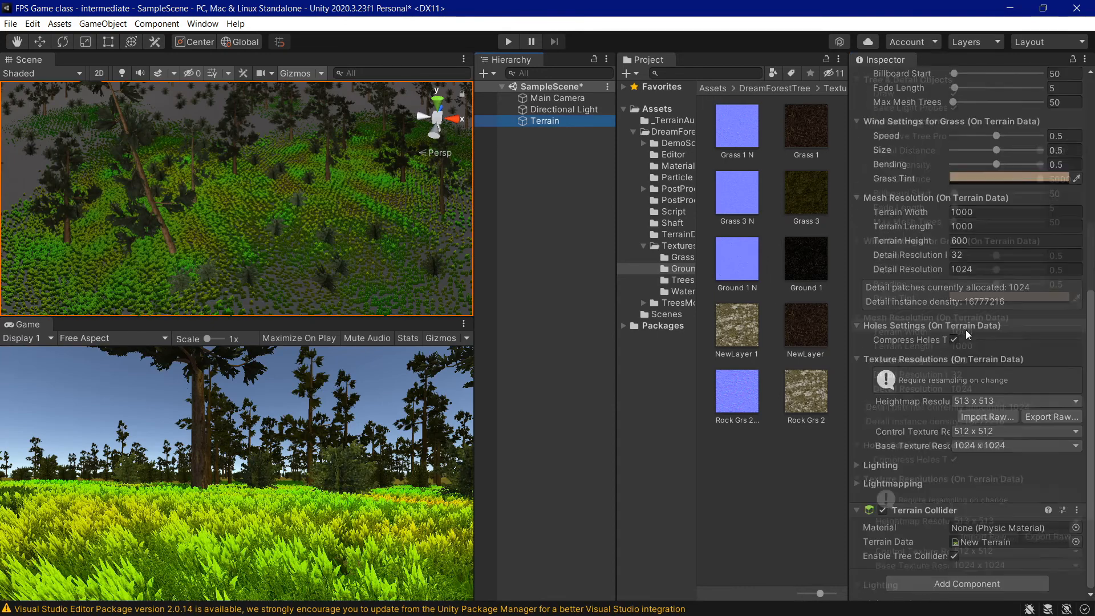
scroll(968, 319, "up", 5)
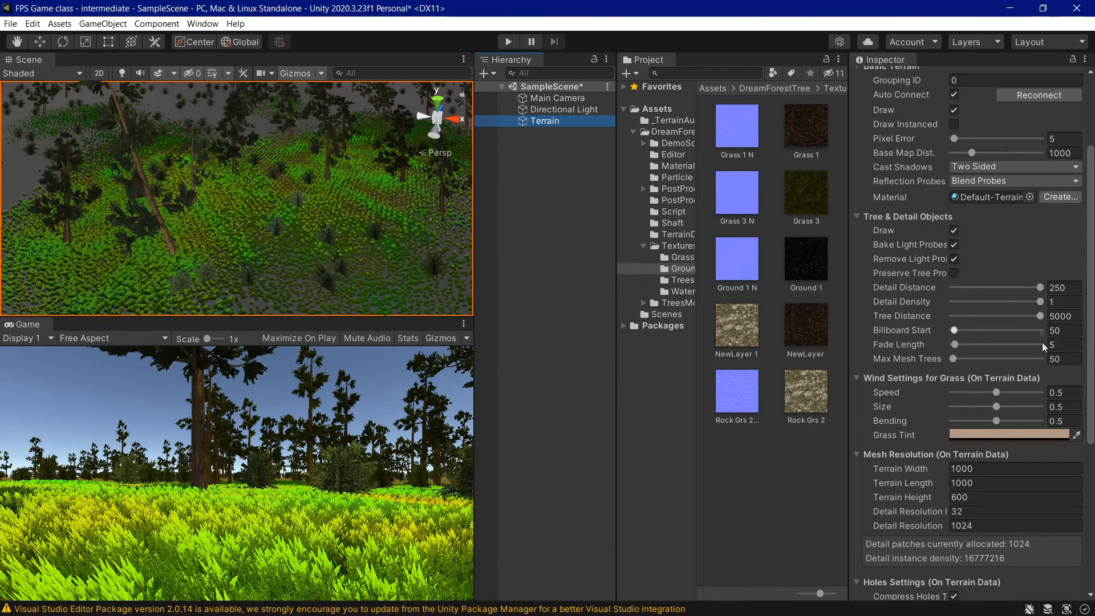
scroll(1035, 354, "down", 5)
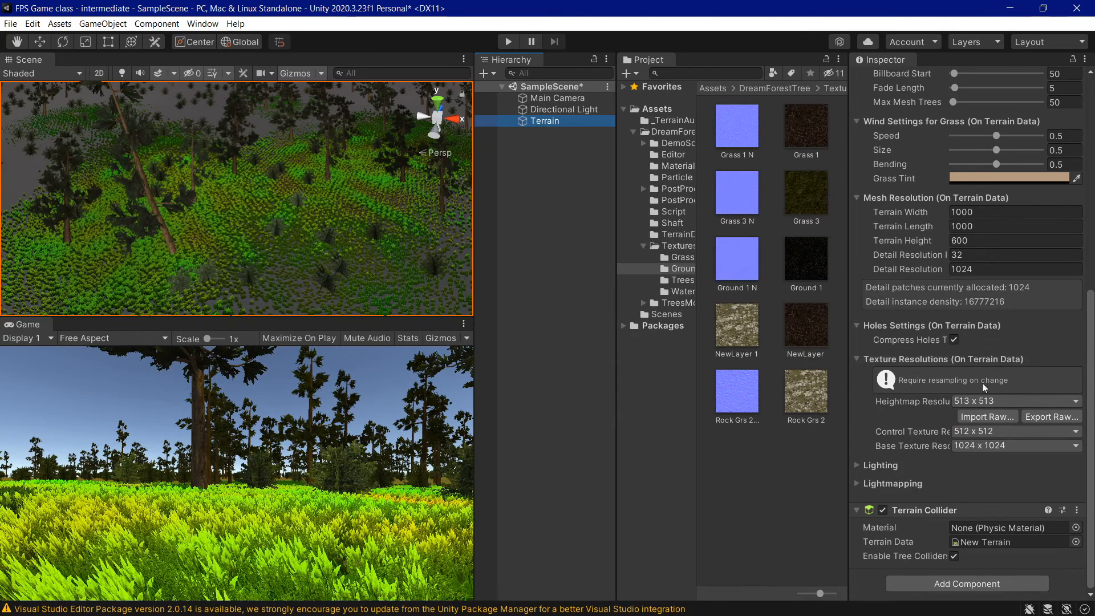
scroll(979, 385, "up", 8)
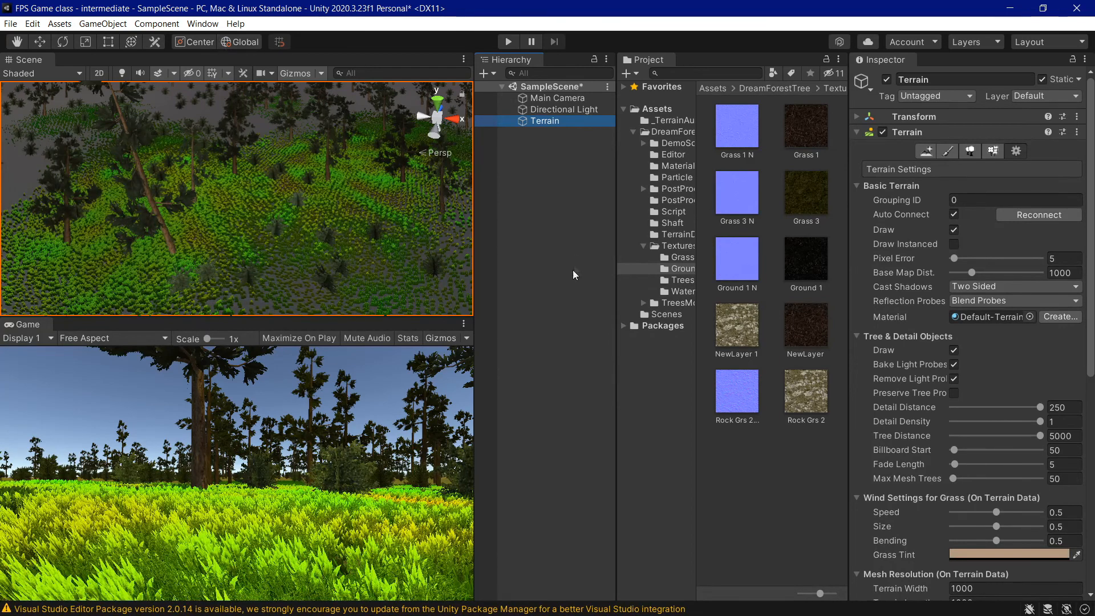
Enable Fog in the environment section of the scene's Lighting settings, toggling it to compare the effect.
left_click(203, 24)
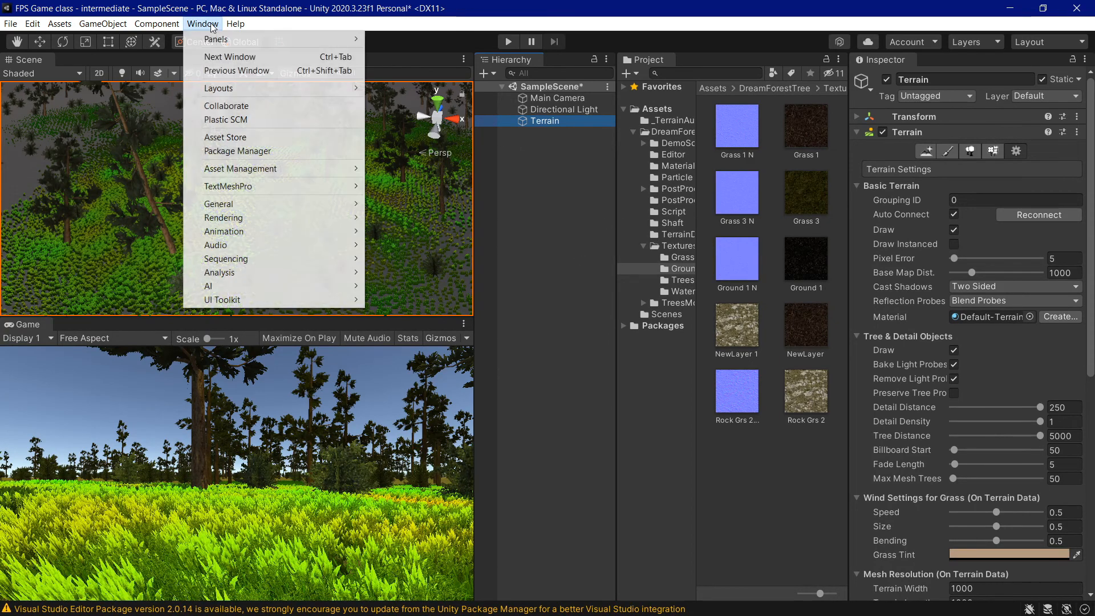
mouse_move(253, 219)
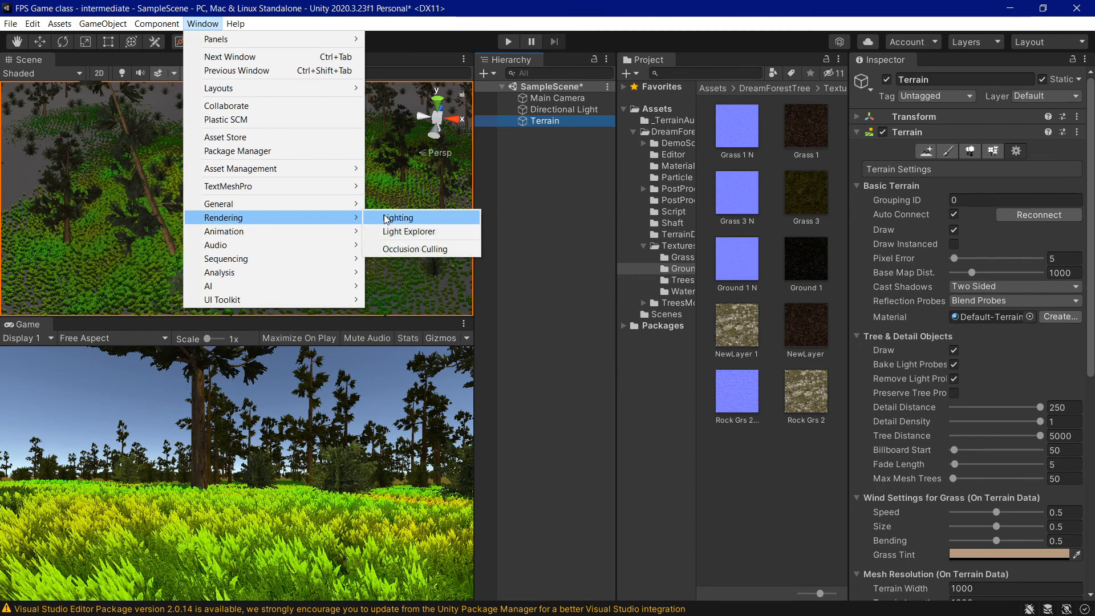
left_click(386, 219)
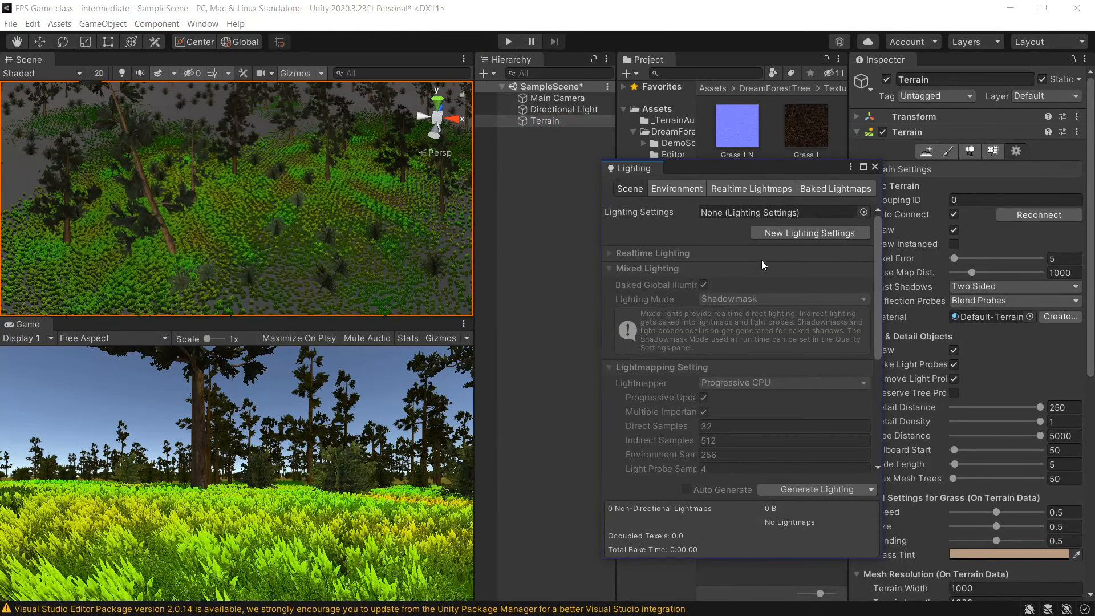
scroll(761, 260, "down", 5)
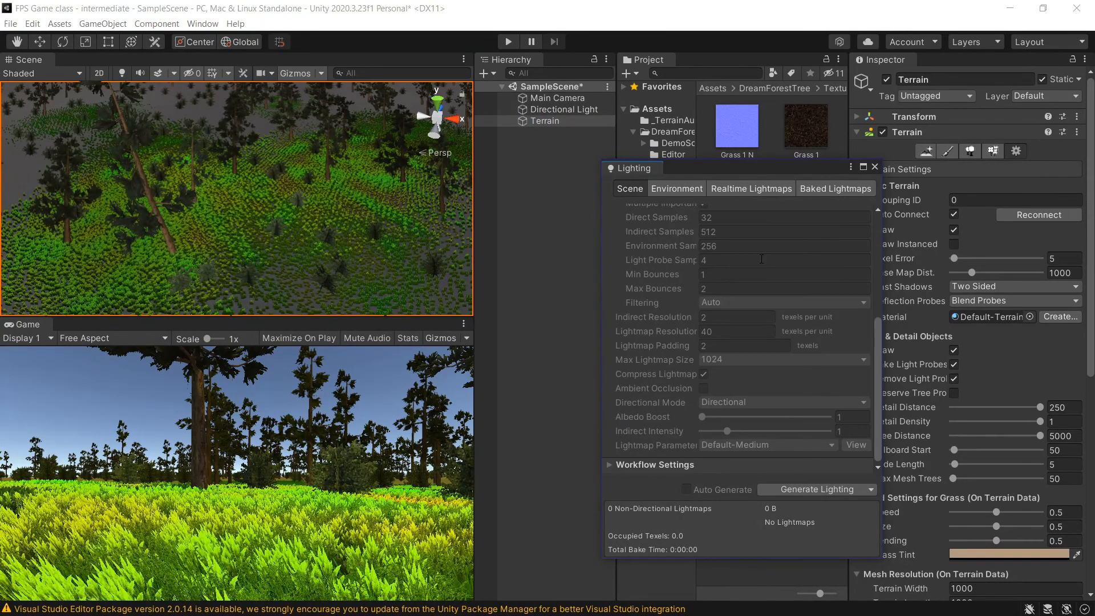
left_click(692, 191)
scroll(702, 253, "down", 2)
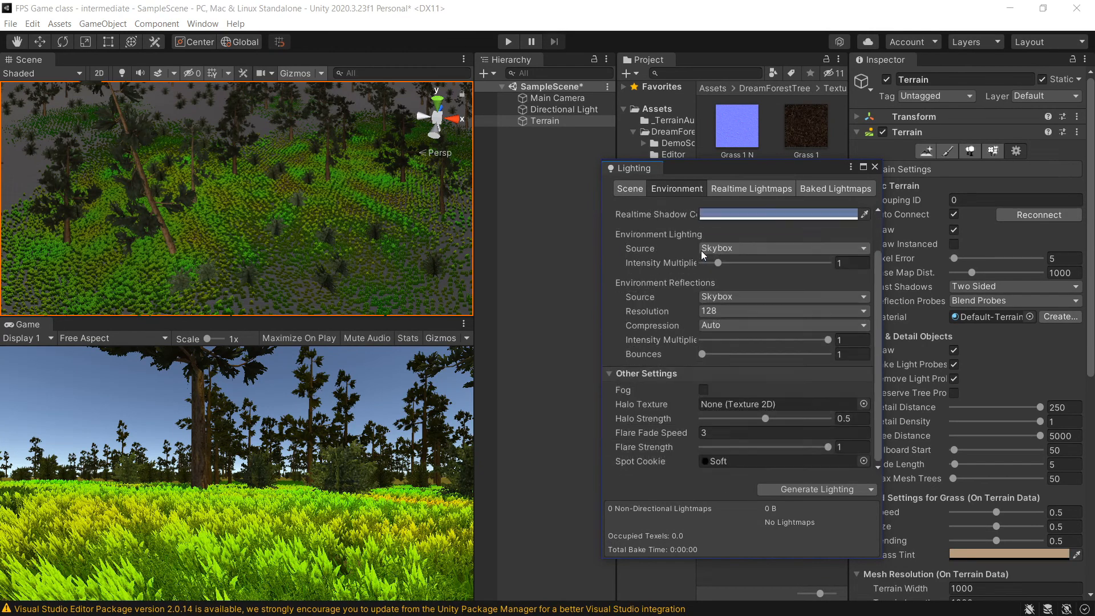
left_click(704, 390)
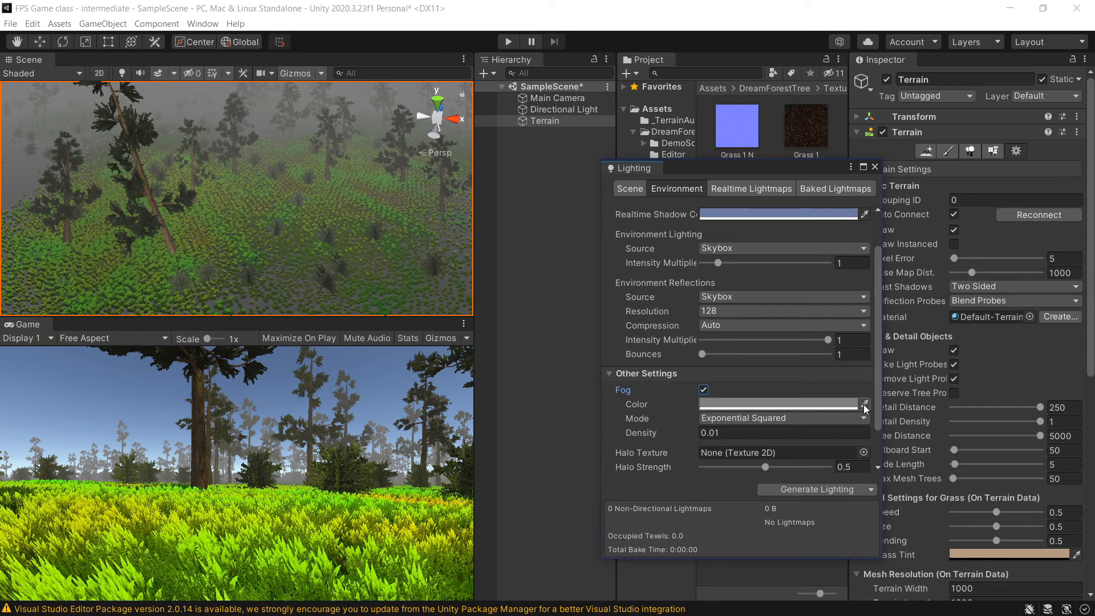
left_click(704, 390)
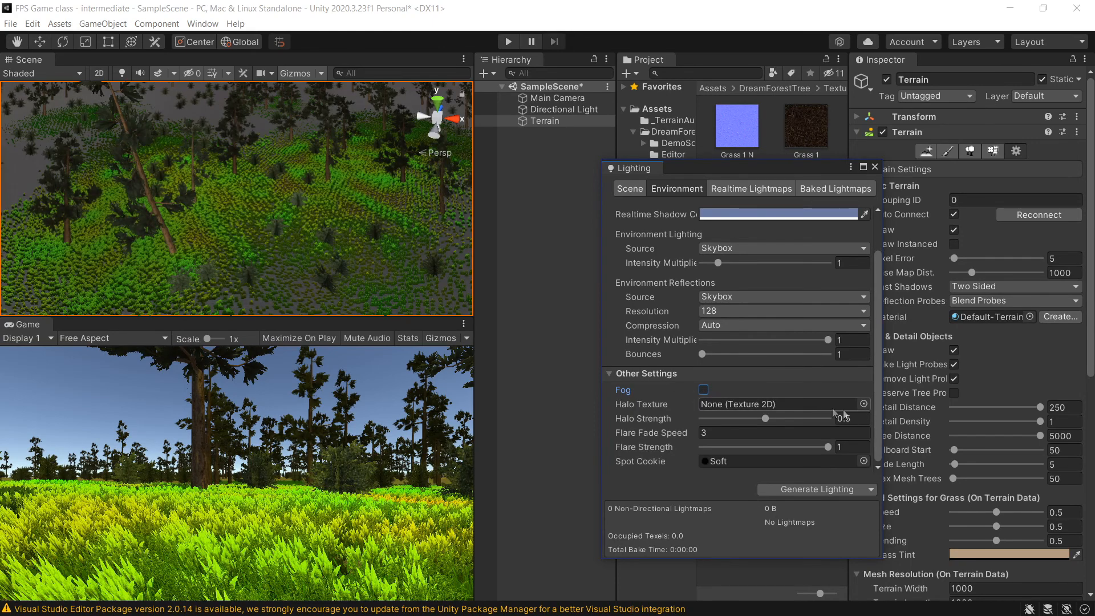
left_click(704, 390)
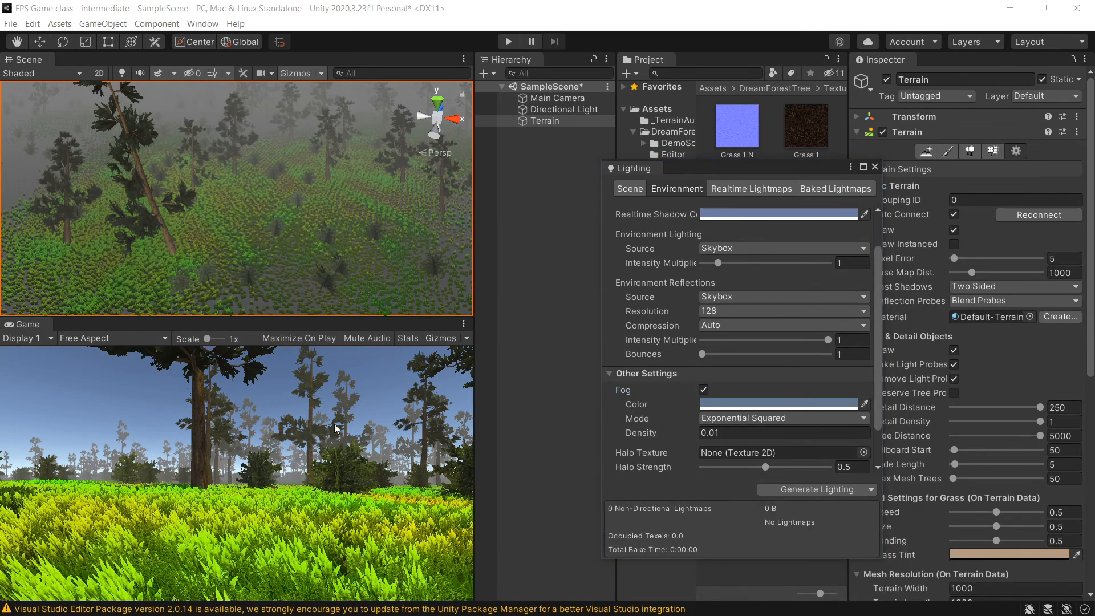
Sample the fog colour from the sky in the Game view and lighten it to the grey-blue 8699B7.
left_click(371, 358)
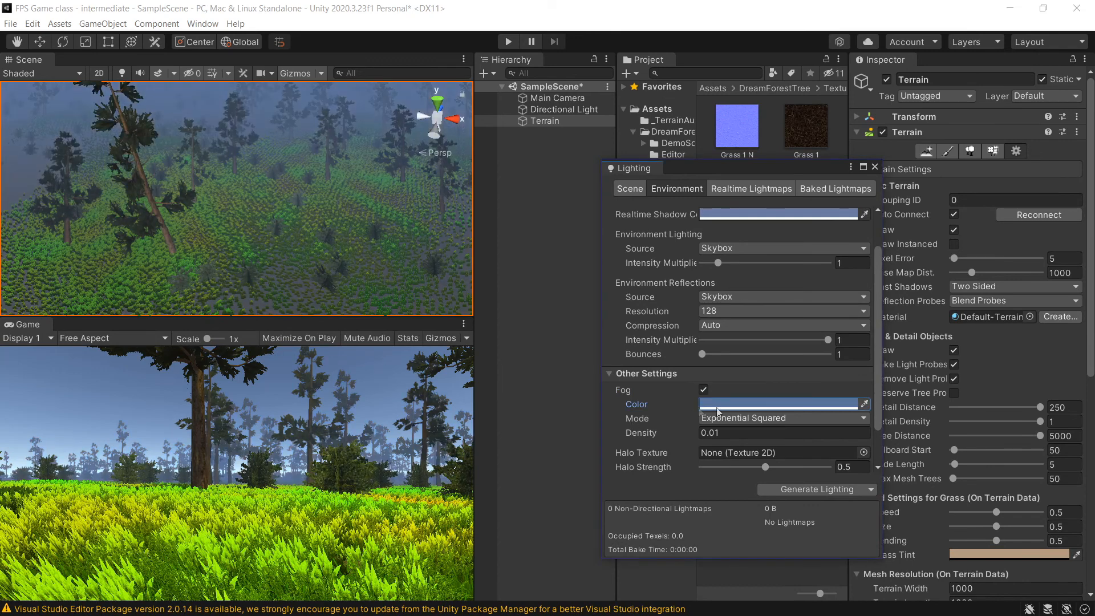
left_click(726, 407)
left_click(797, 367)
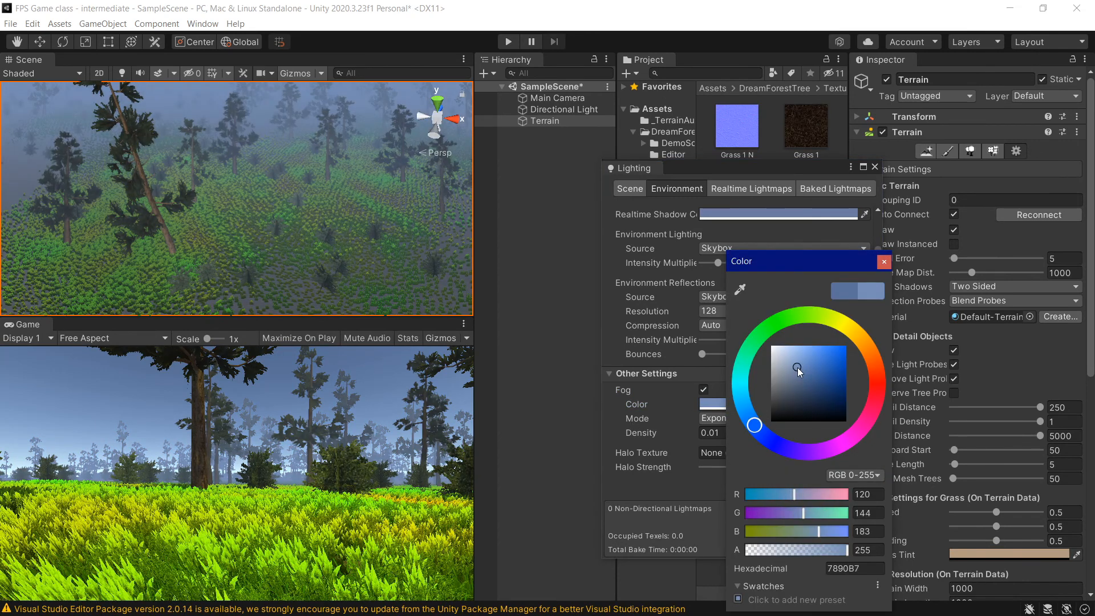
mouse_move(798, 367)
left_mouse_down()
mouse_move(775, 373)
mouse_move(792, 367)
left_mouse_up()
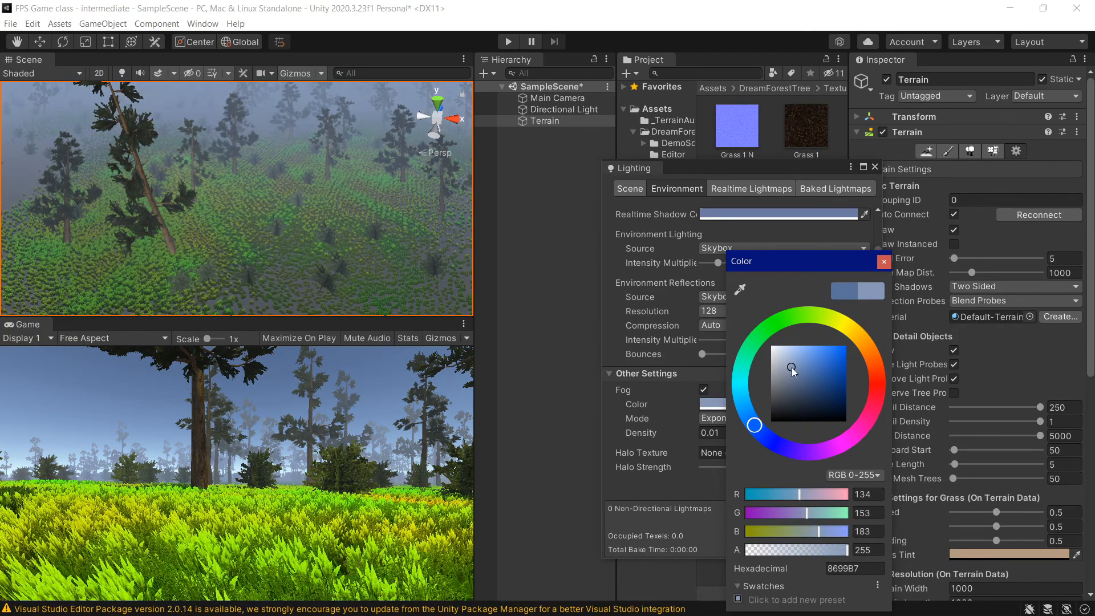
left_click(884, 262)
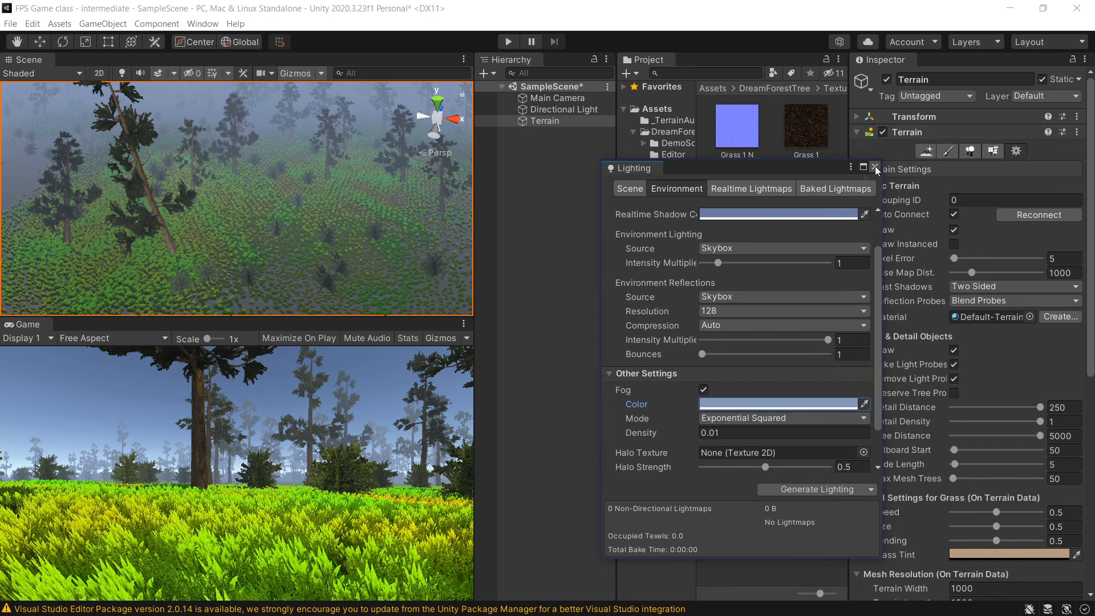
Set the fog Density to 0.005 and close the Lighting window.
left_click(729, 431)
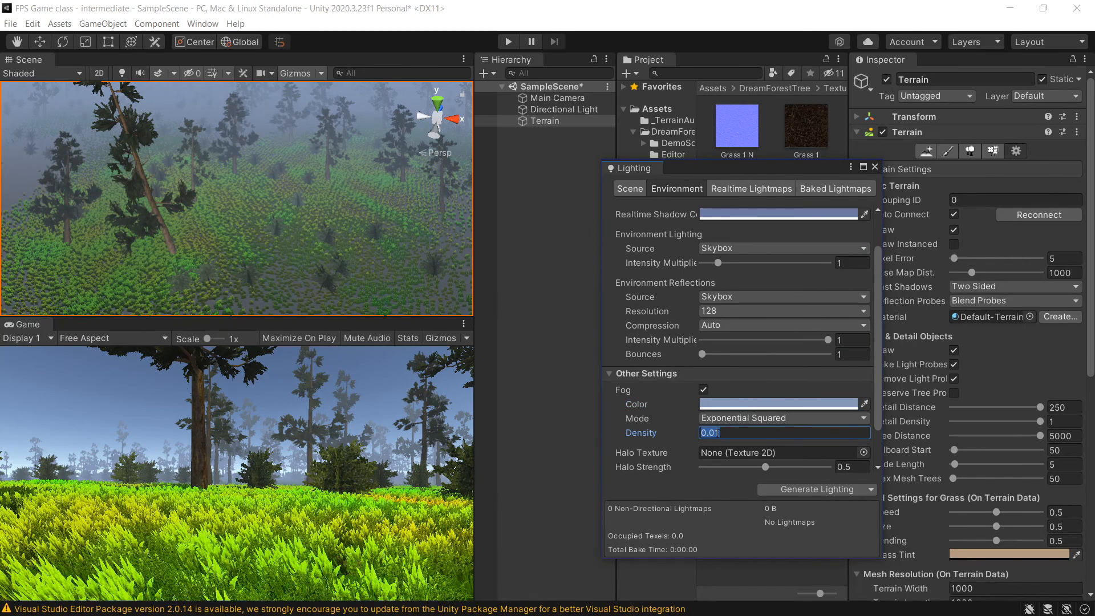
mouse_move(693, 430)
left_mouse_down()
mouse_move(707, 431)
mouse_move(697, 430)
left_mouse_up()
left_click(731, 433)
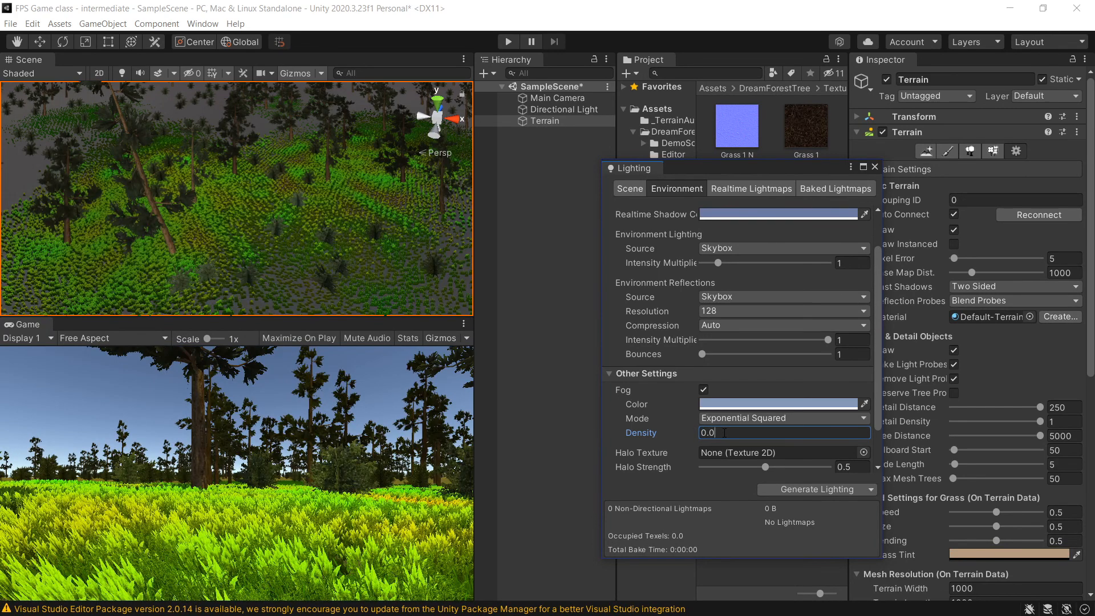
type("1")
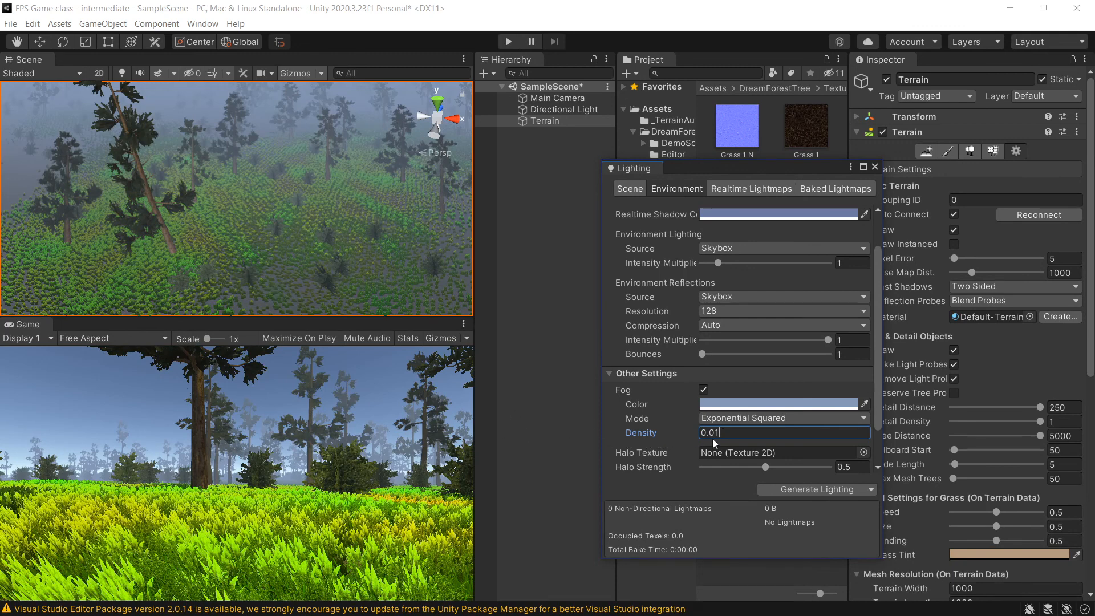
type("05")
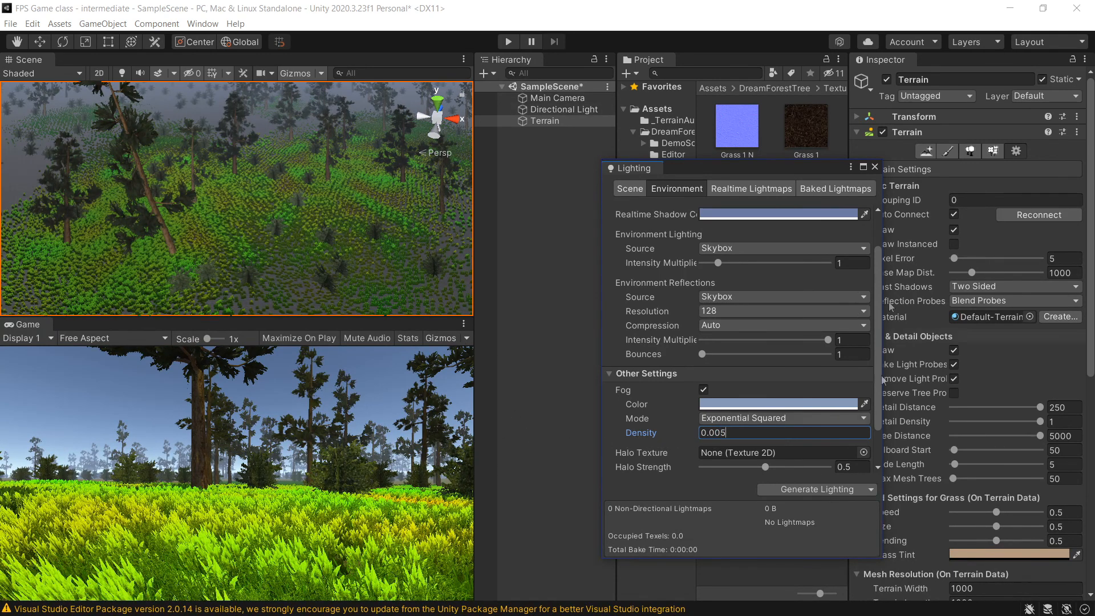
left_click(875, 166)
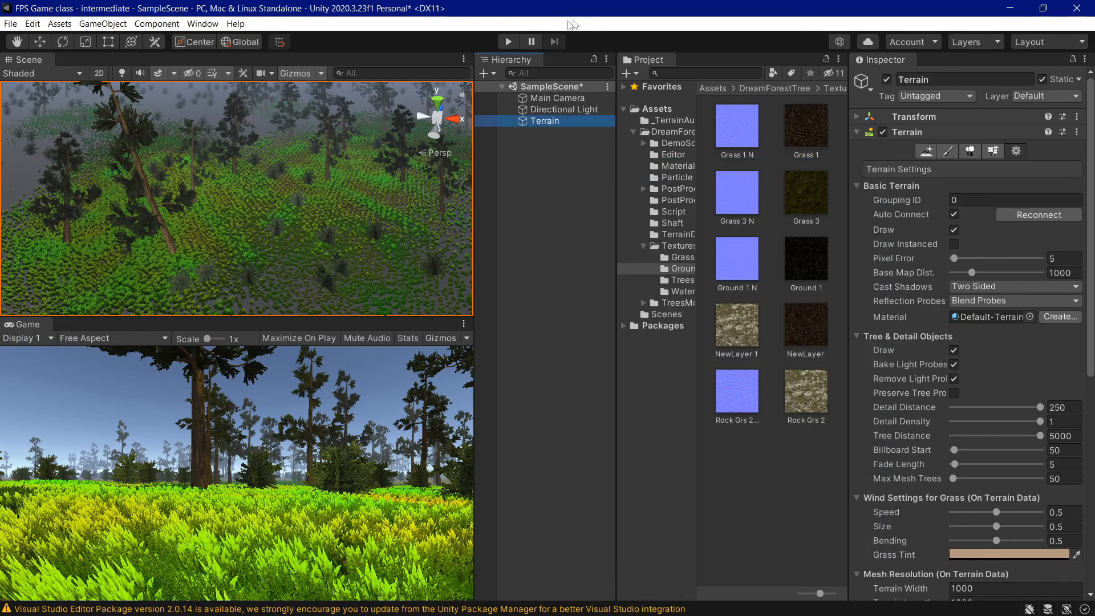
Run the scene twice to preview the foggy forest, inspecting the grass area in the Scene view between runs, and stop playback.
left_click(513, 41)
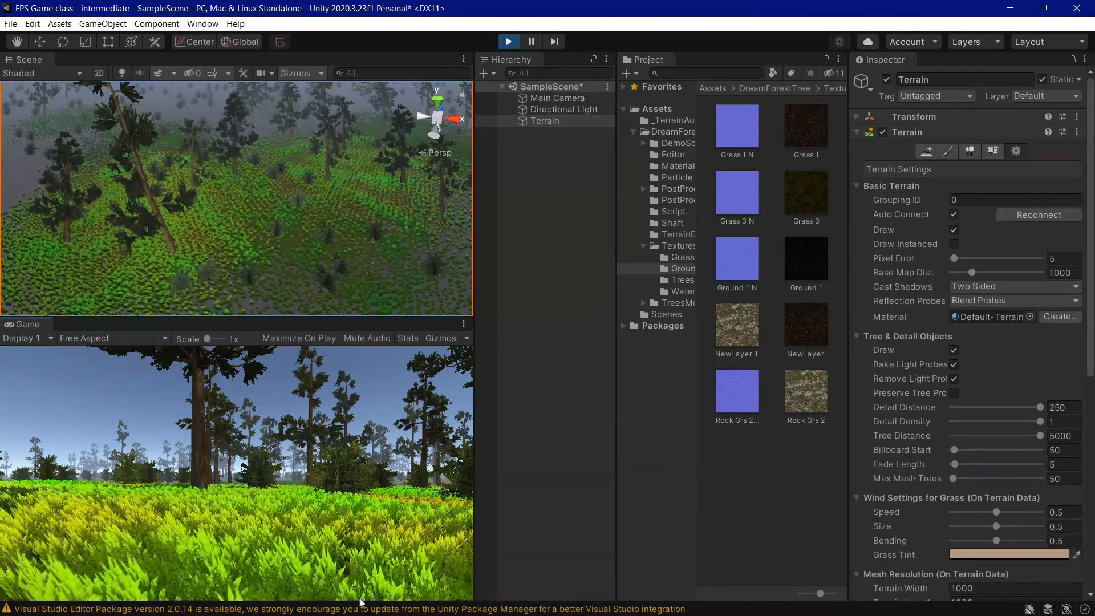
key("ctrl+p")
scroll(331, 189, "down", 7)
scroll(294, 268, "up", 7)
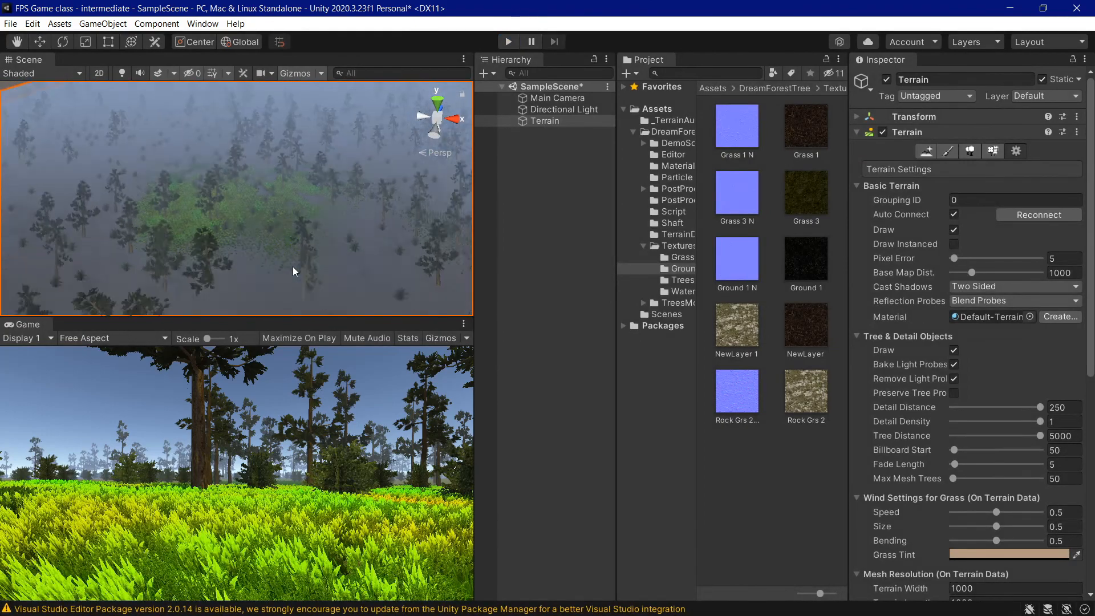
scroll(288, 246, "up", 6)
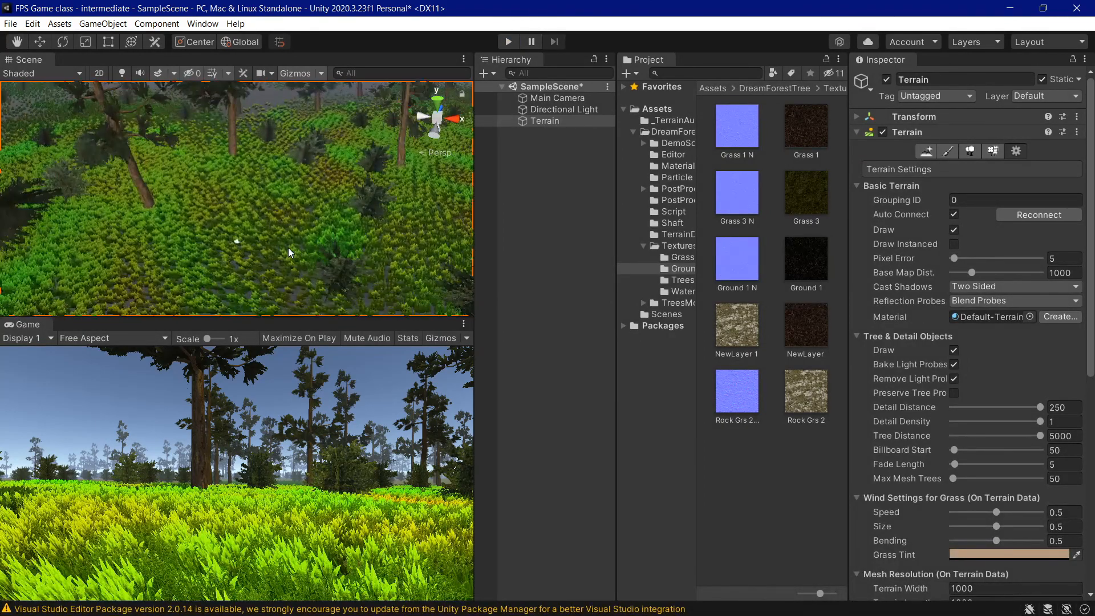
scroll(288, 248, "up", 3)
right_click_drag(289, 247, 429, 284)
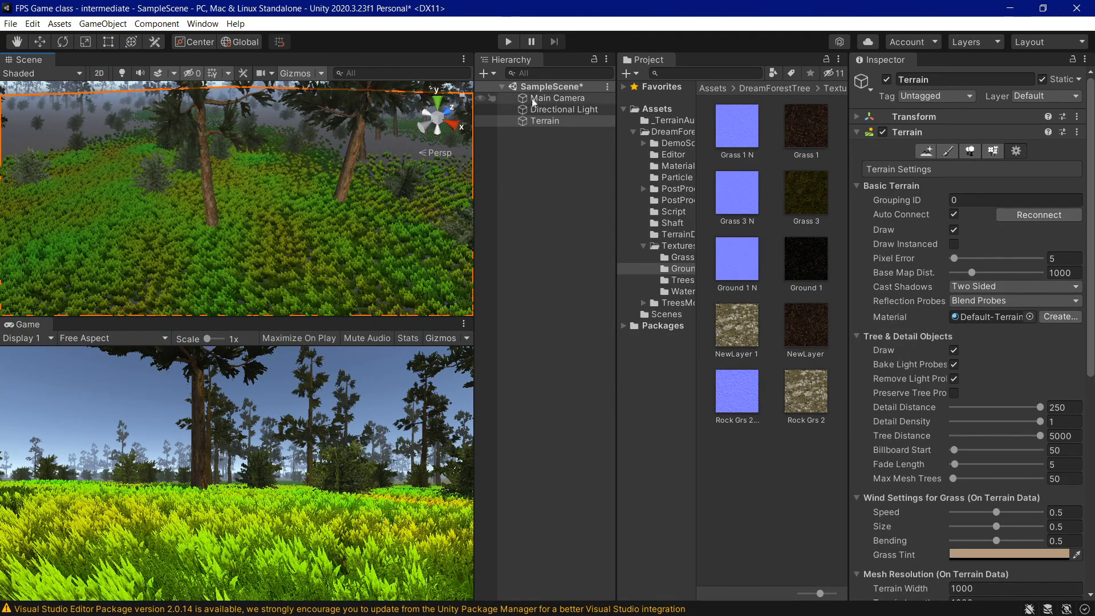
left_click(512, 42)
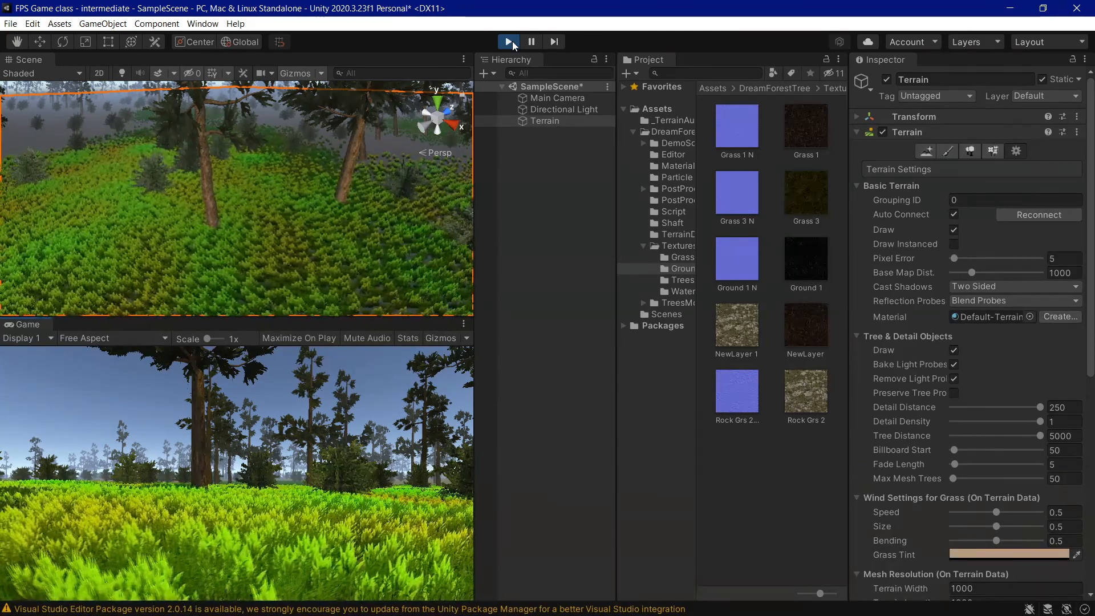
left_click(508, 41)
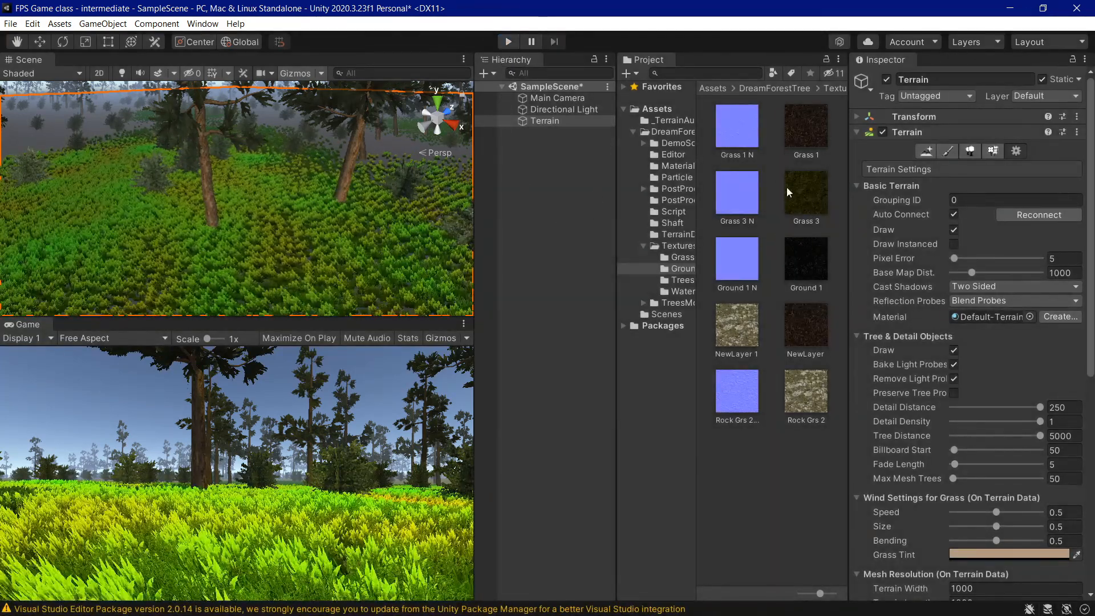